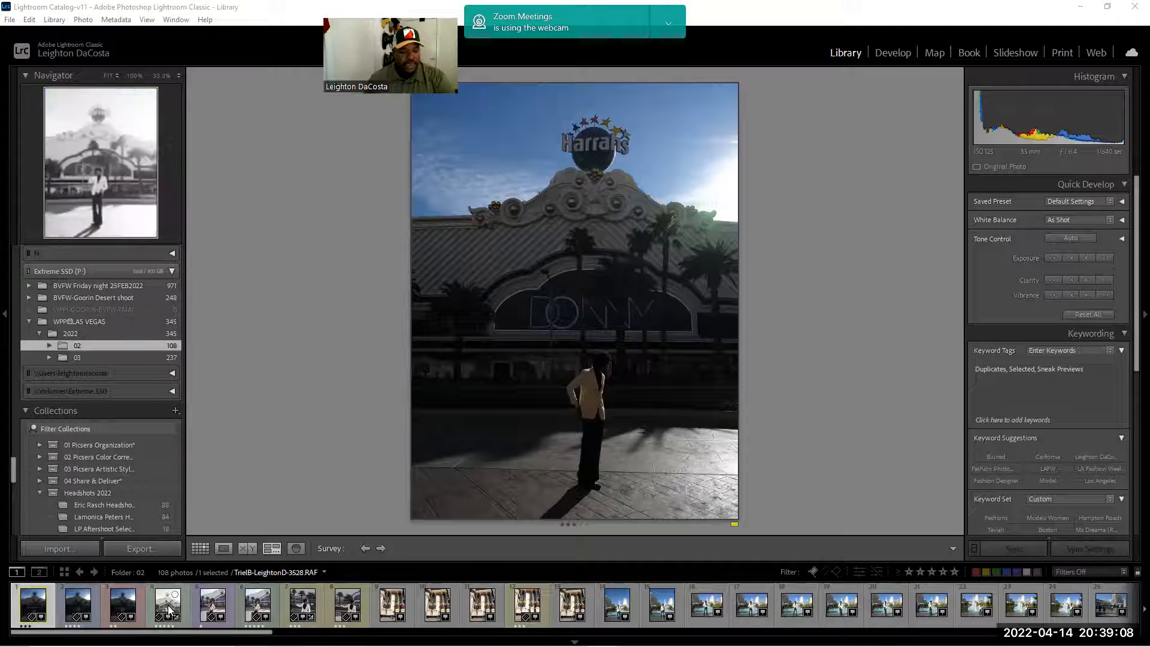
scroll(178, 596, "down", 3)
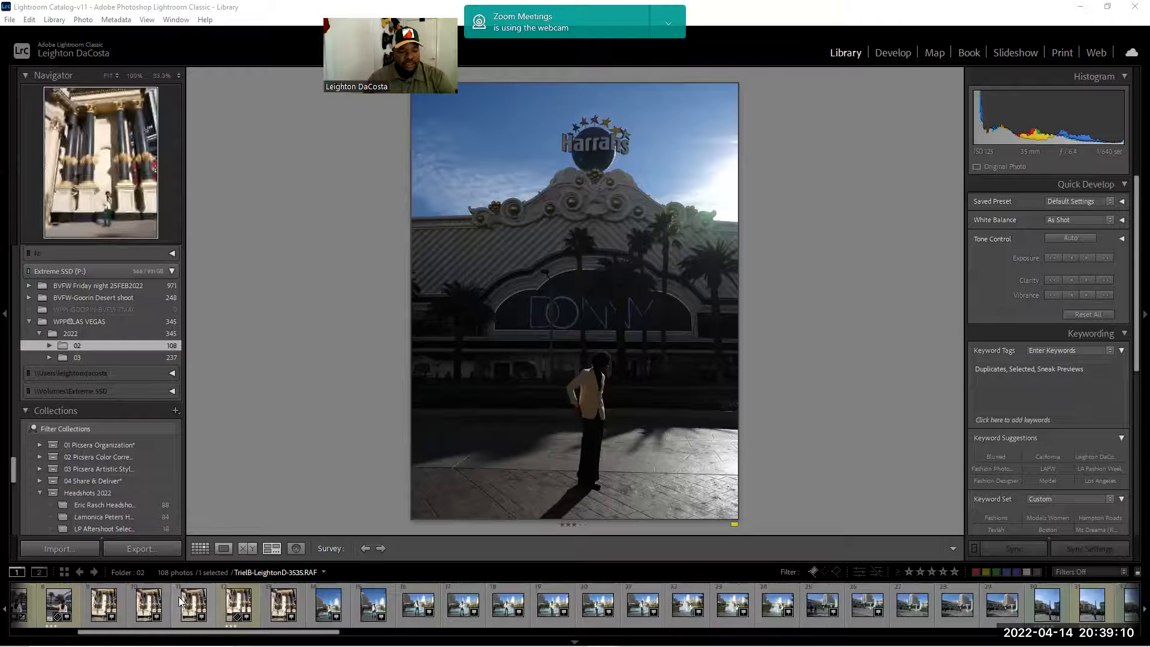
scroll(191, 602, "down", 10)
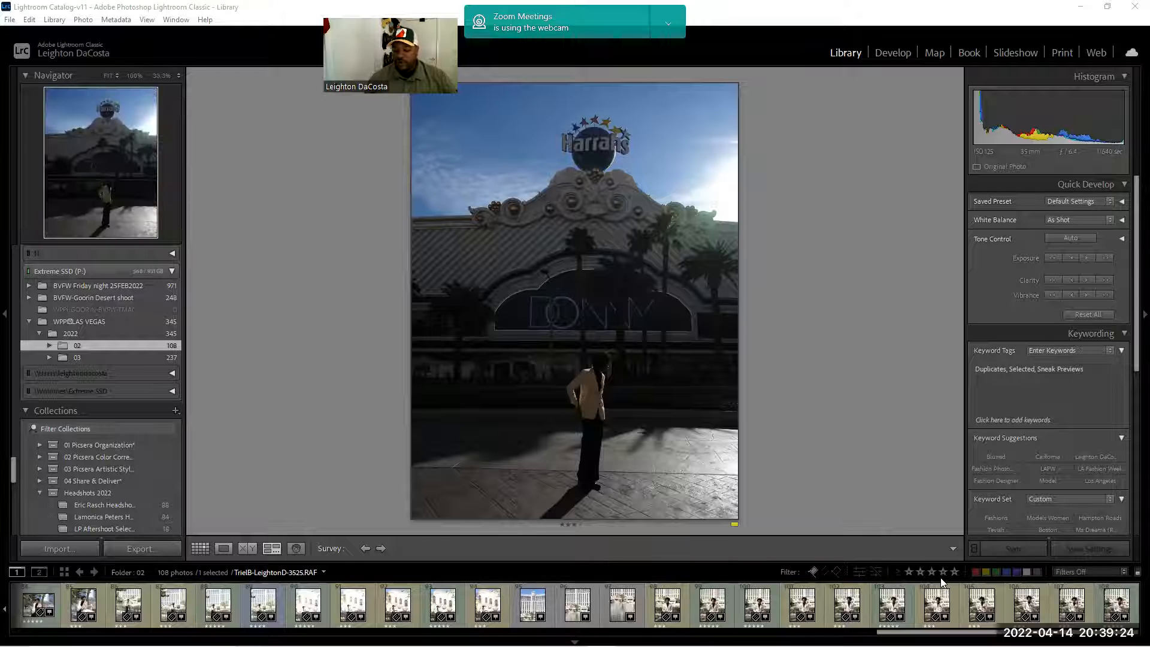
left_click(954, 572)
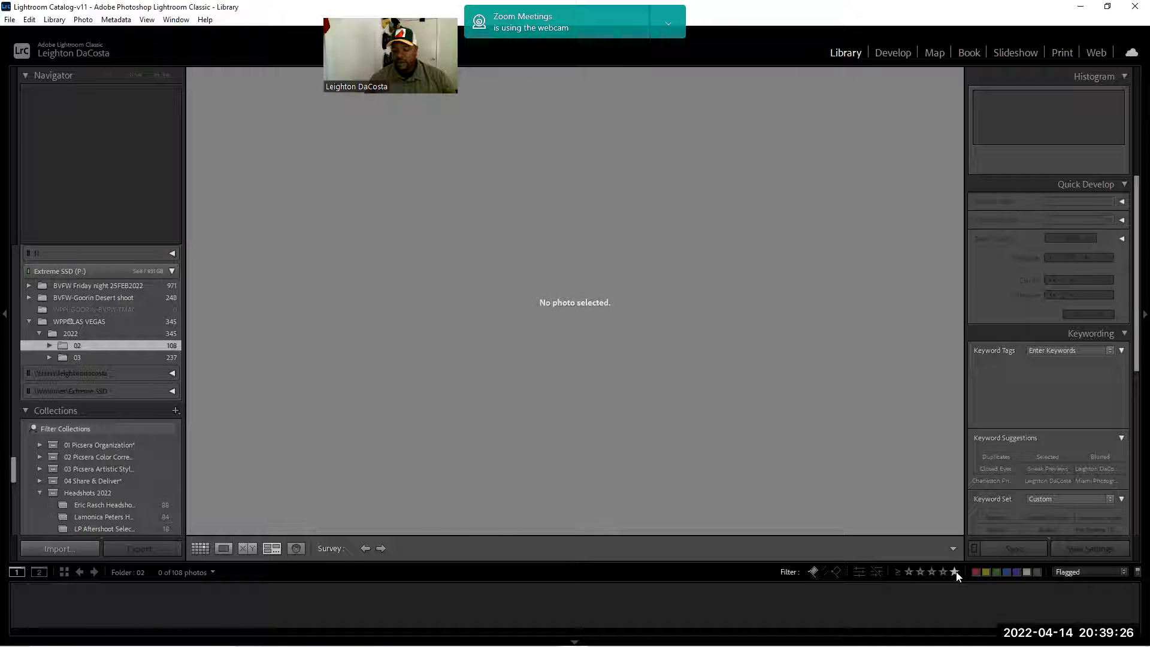
left_click(956, 573)
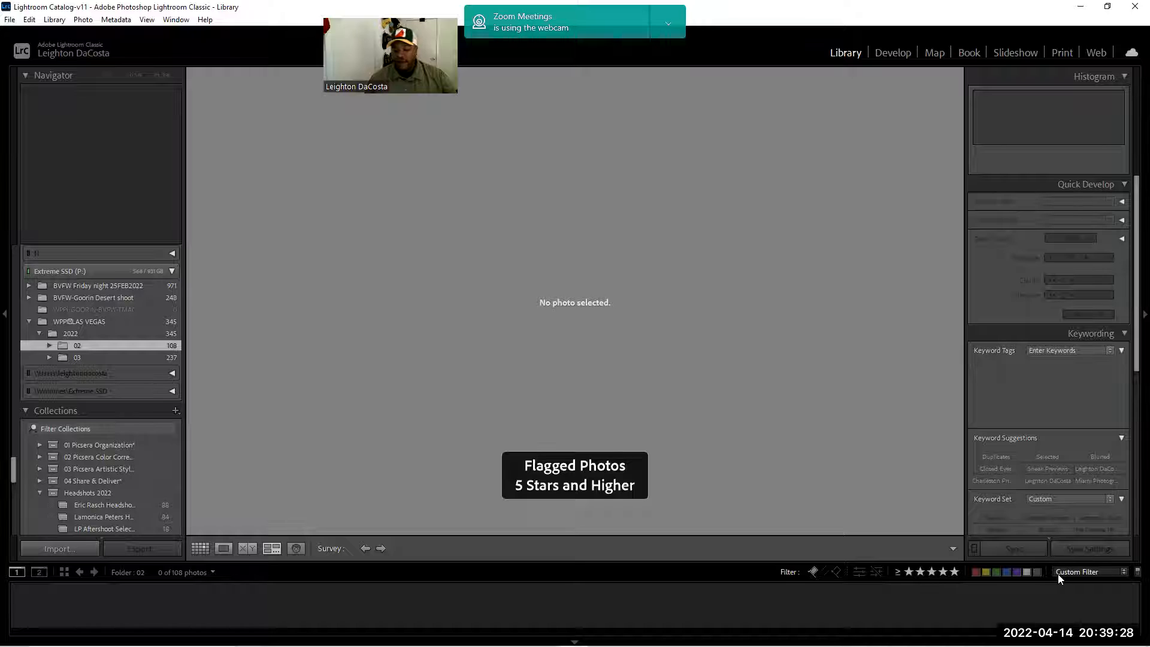
left_click(1057, 574)
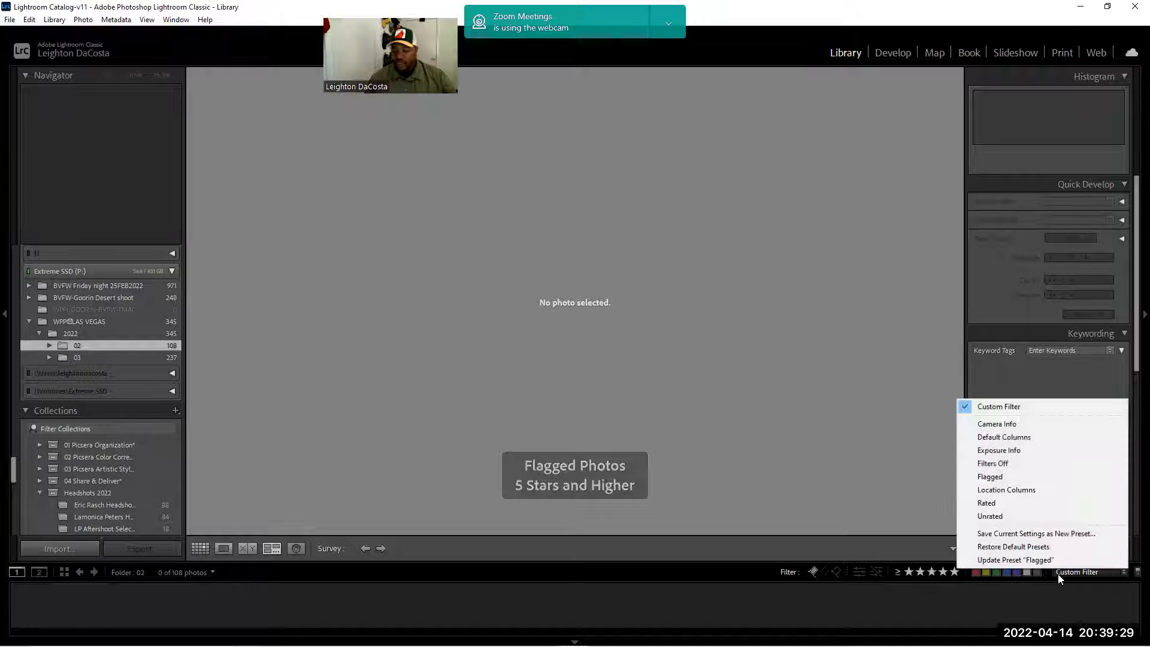
left_click(997, 468)
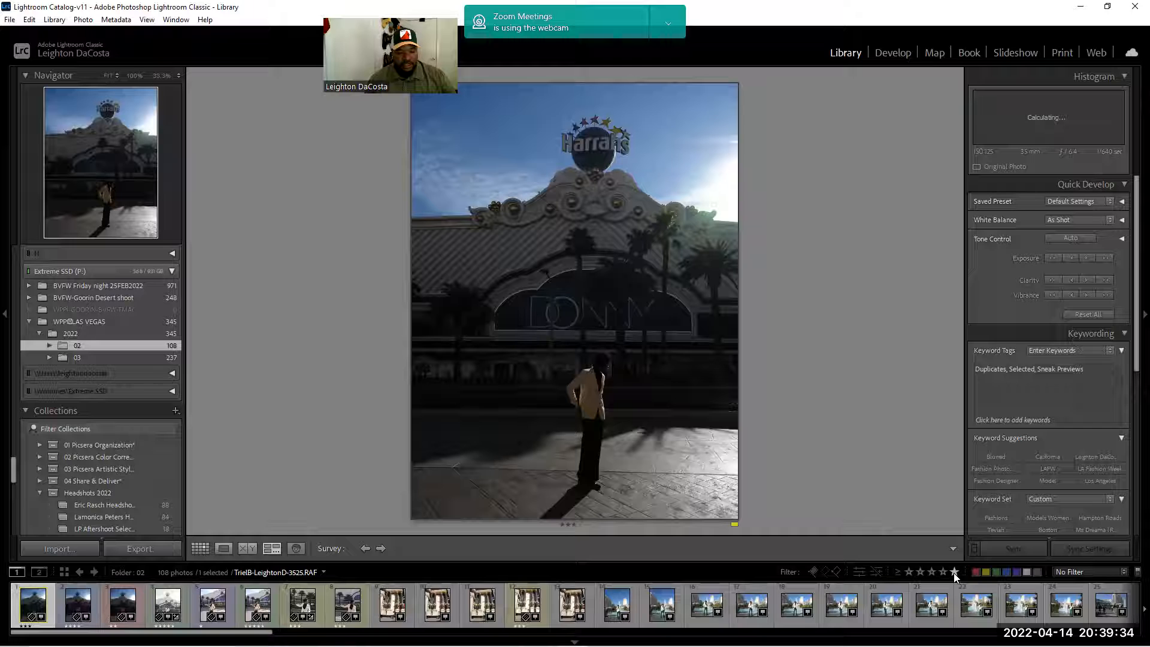
Step: Filter the folder's photos with the Rated preset, narrowed to those with five stars
left_click(1059, 572)
left_click(988, 502)
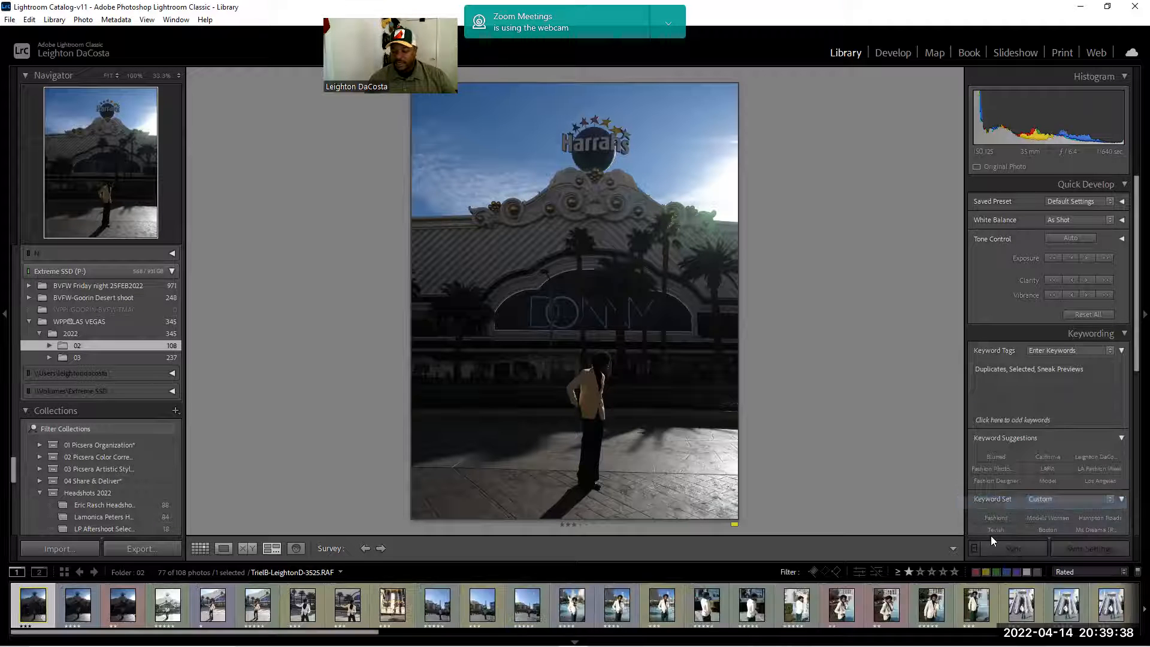
left_click(954, 572)
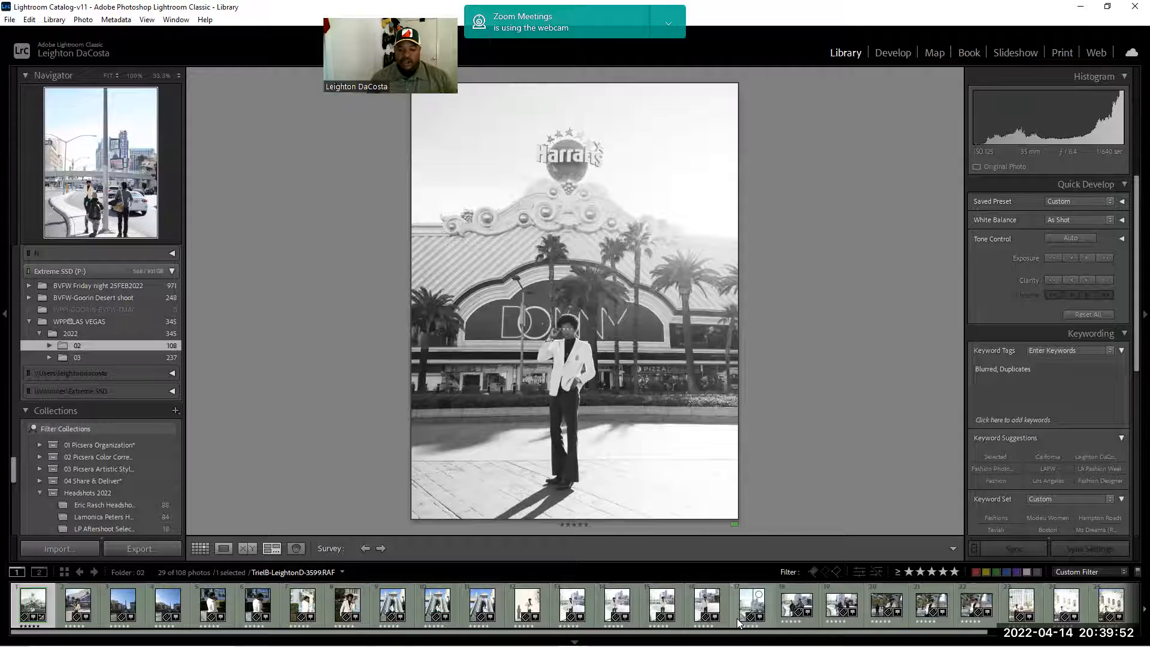
Step: Review the five-star photos one after another through to the last one in the filtered set
key("Right")
key("Right")
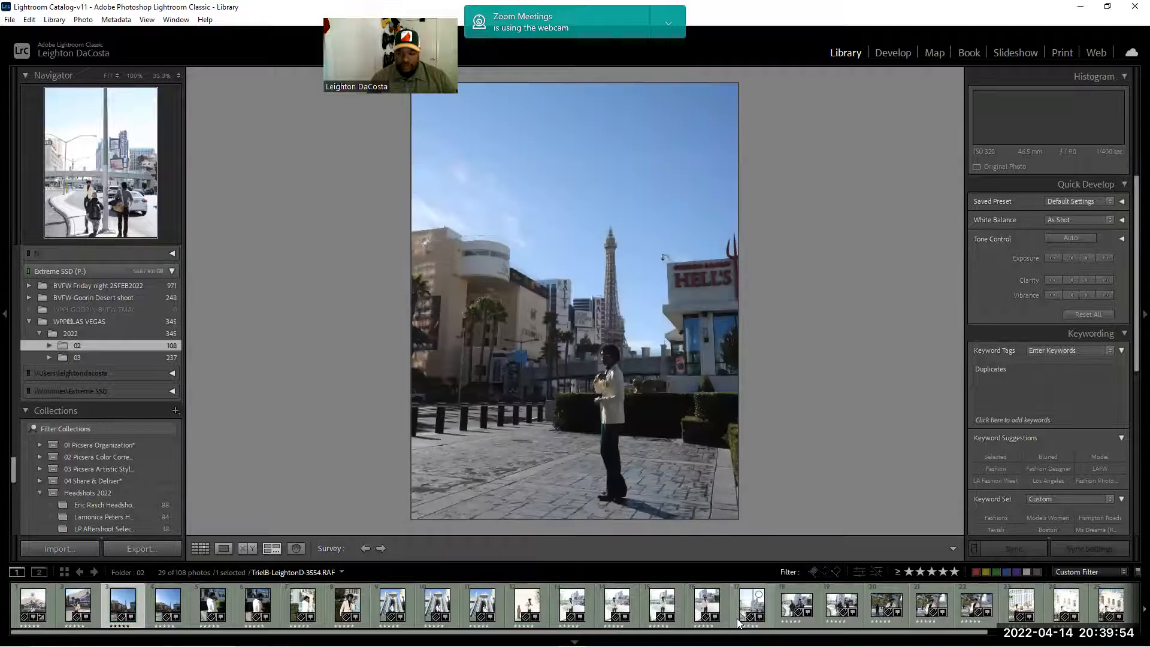
key("Right")
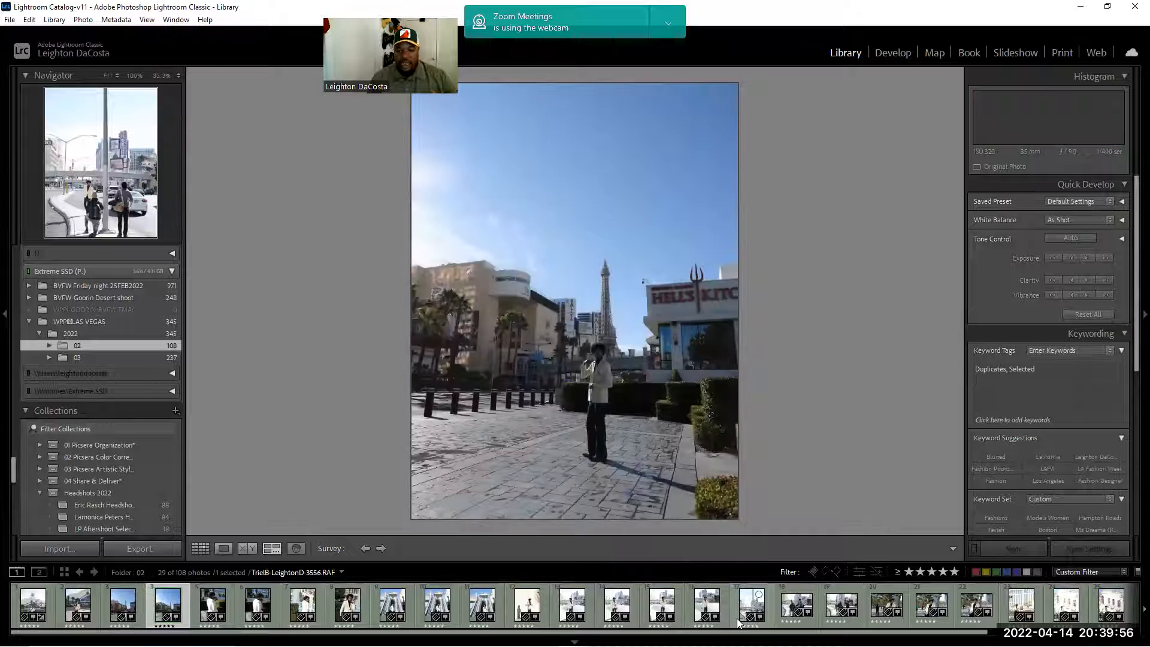
key("Right")
key("Right")
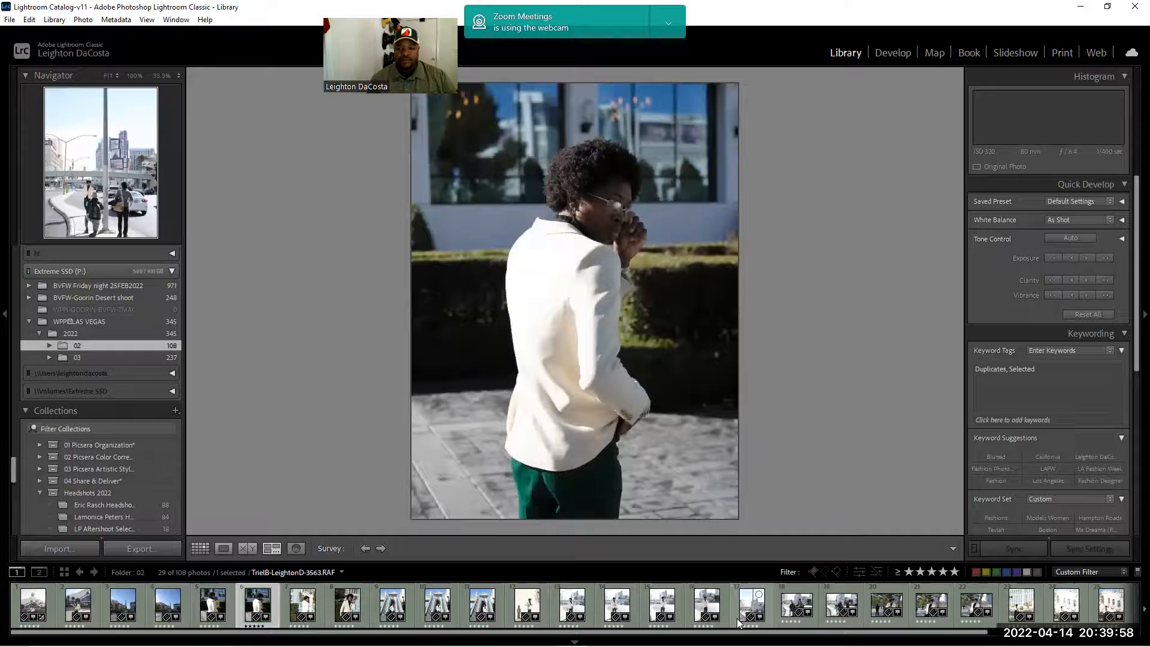
key("Right")
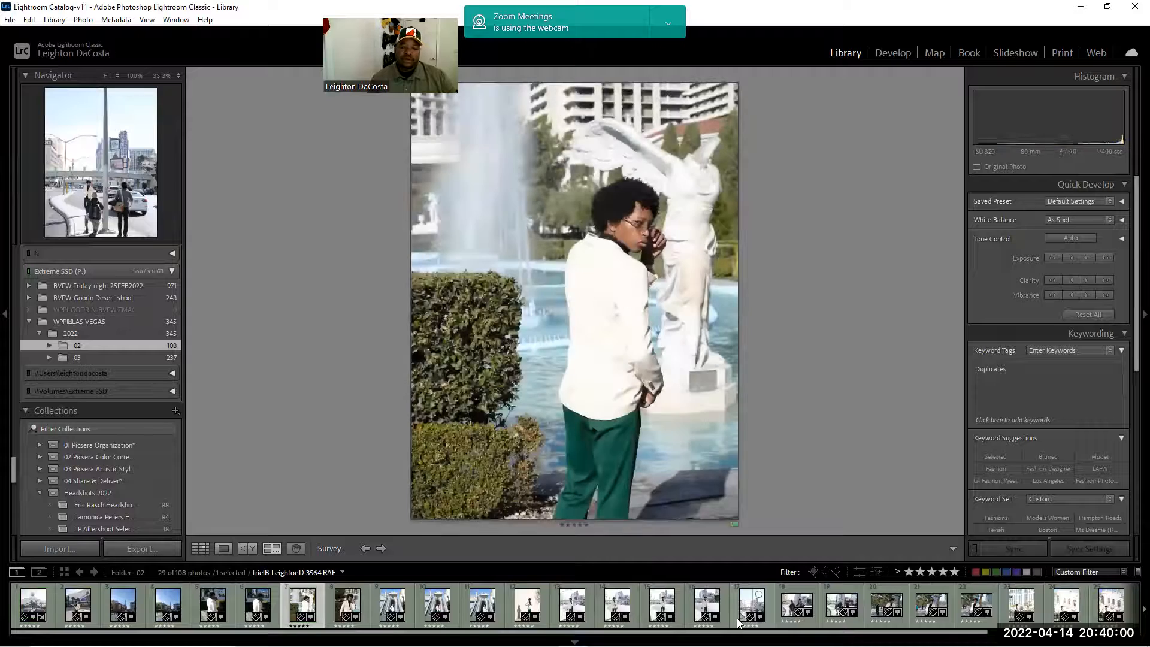
key("Right")
key("Right")
key("Right")
key("Right")
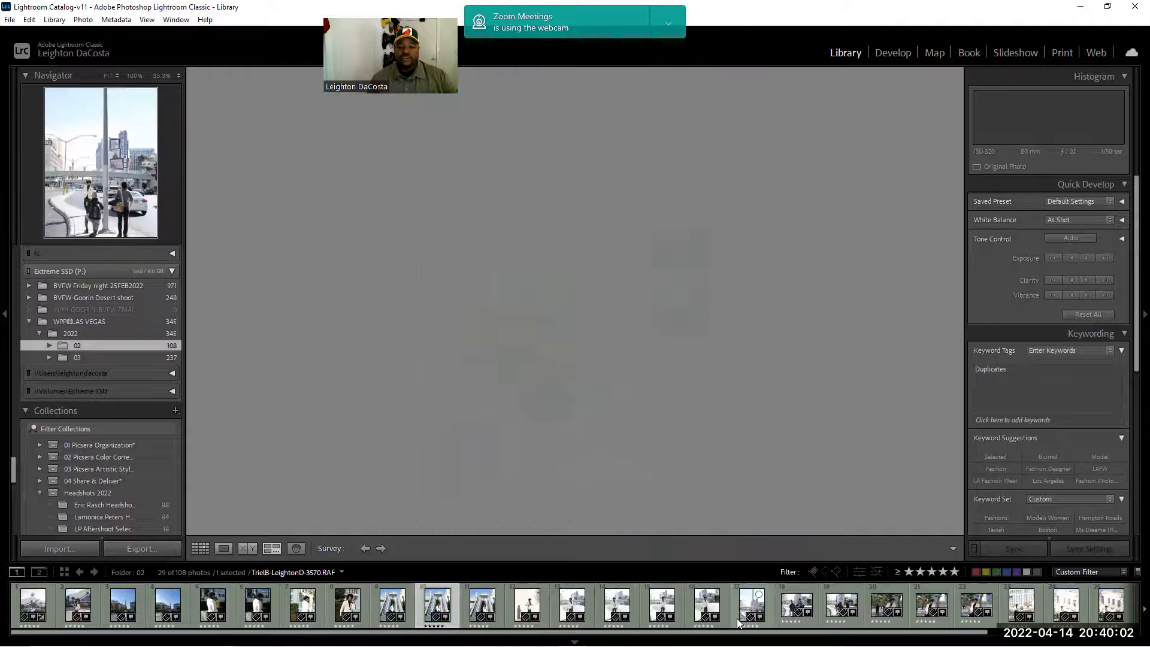
key("Right")
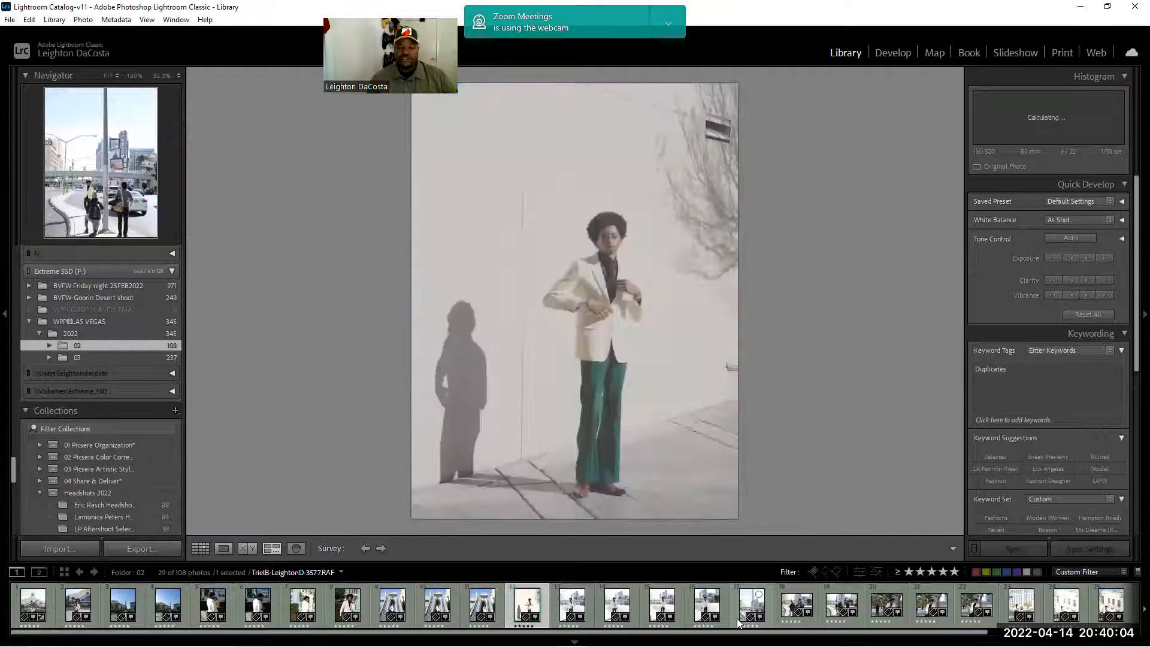
key("Right")
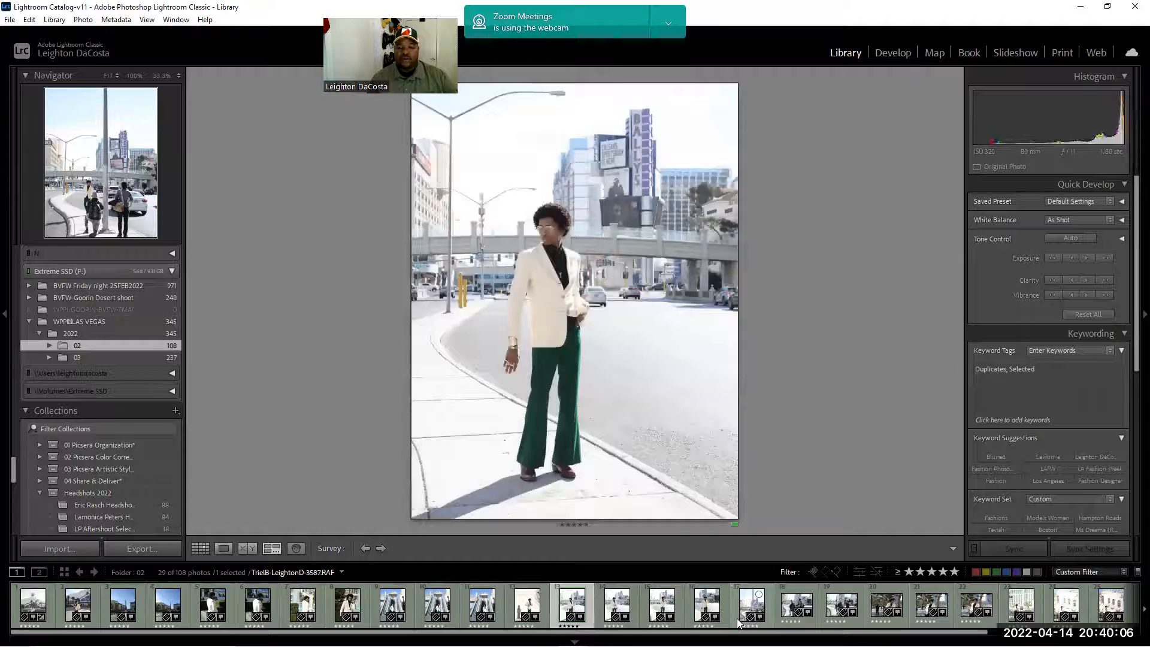
key("Right")
key("Right")
key("Right")
key("Right")
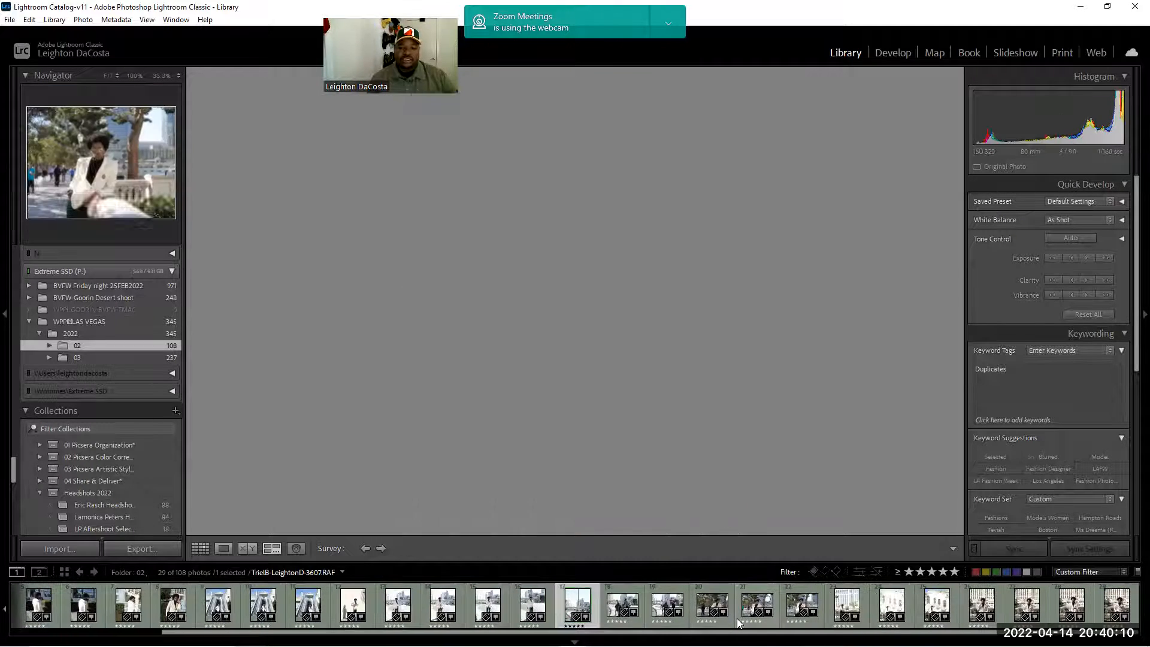
key("Right")
key("Right")
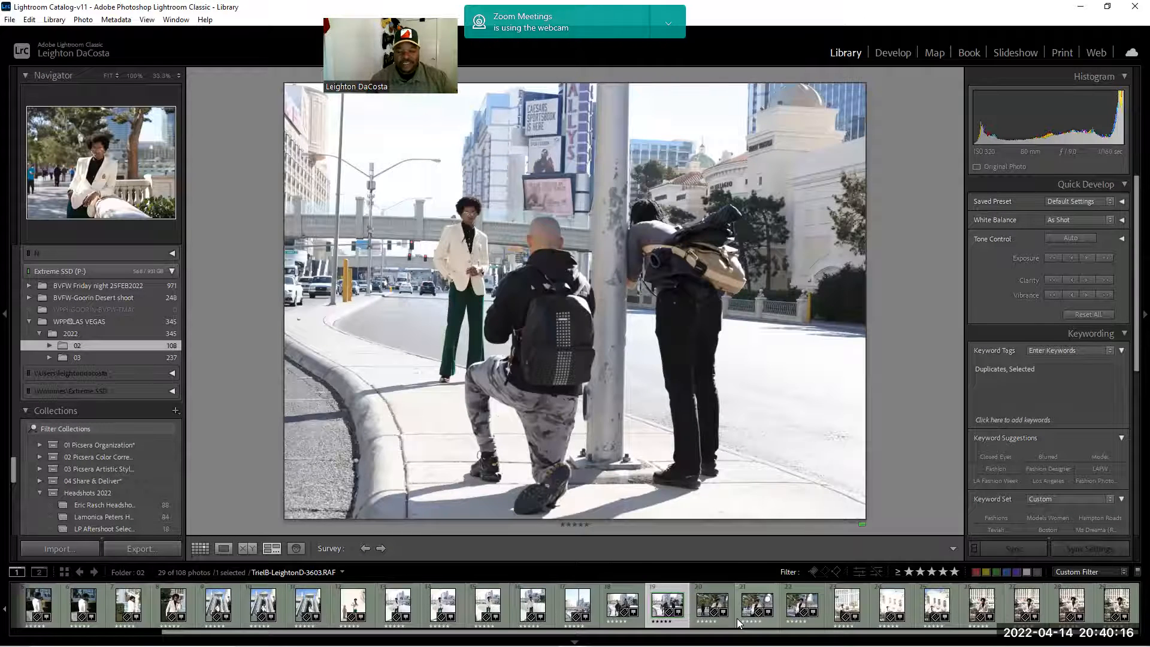
key("Right")
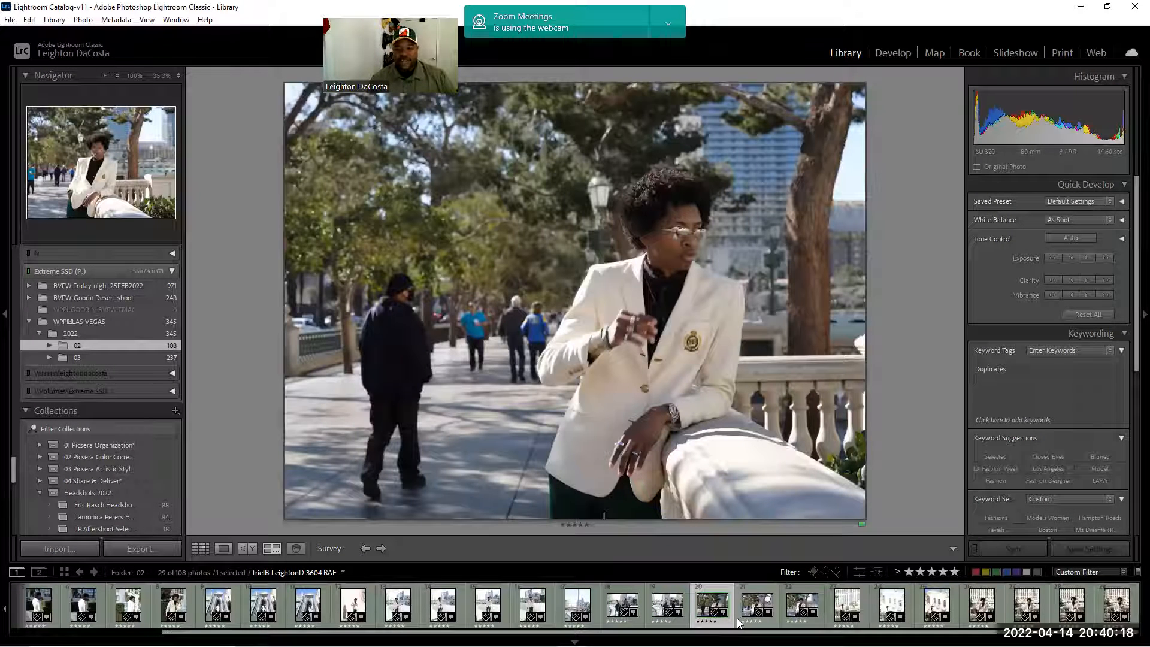
key("Right")
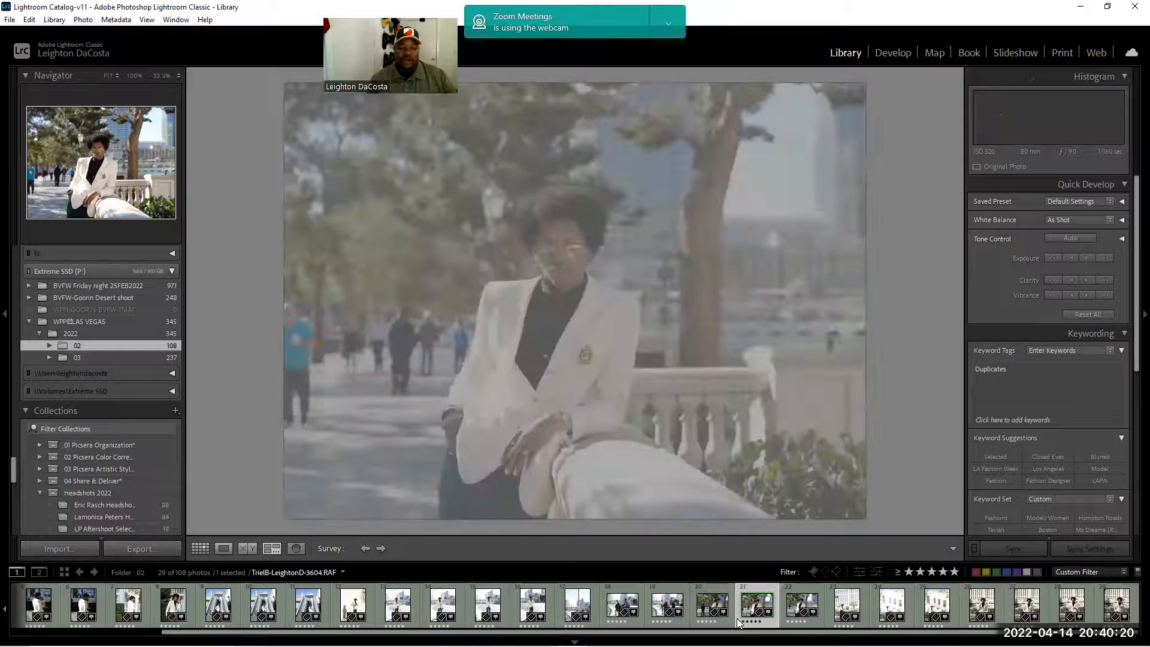
key("Right")
key("Right")
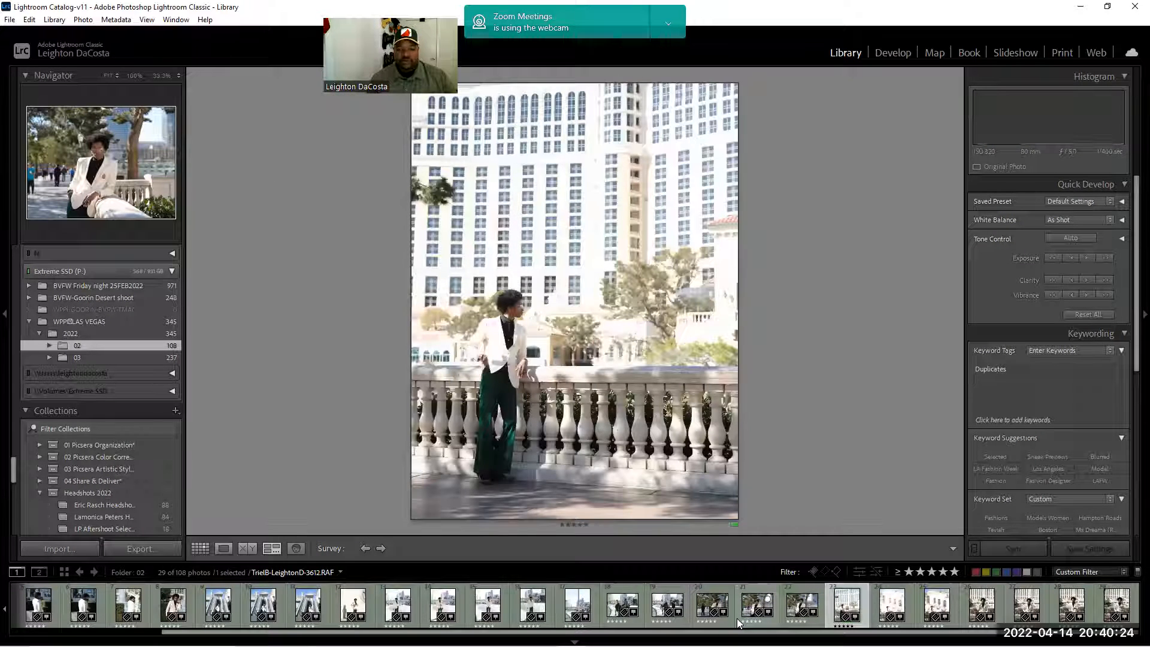
key("Right")
key("Right")
key("Right")
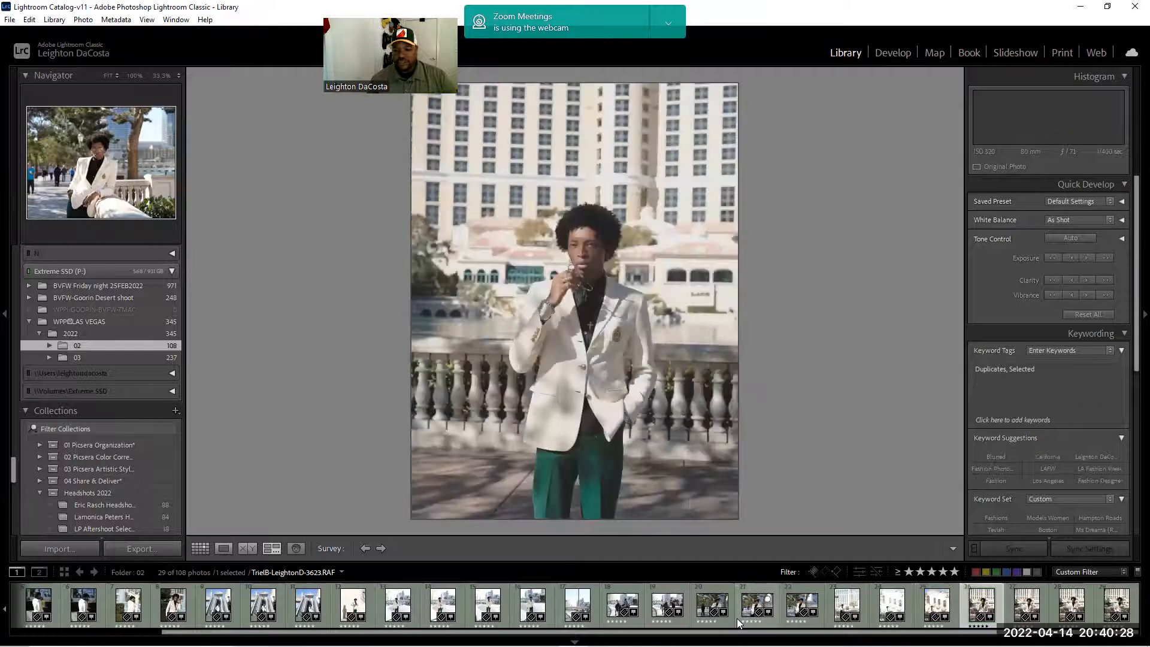
key("Right")
key("Right")
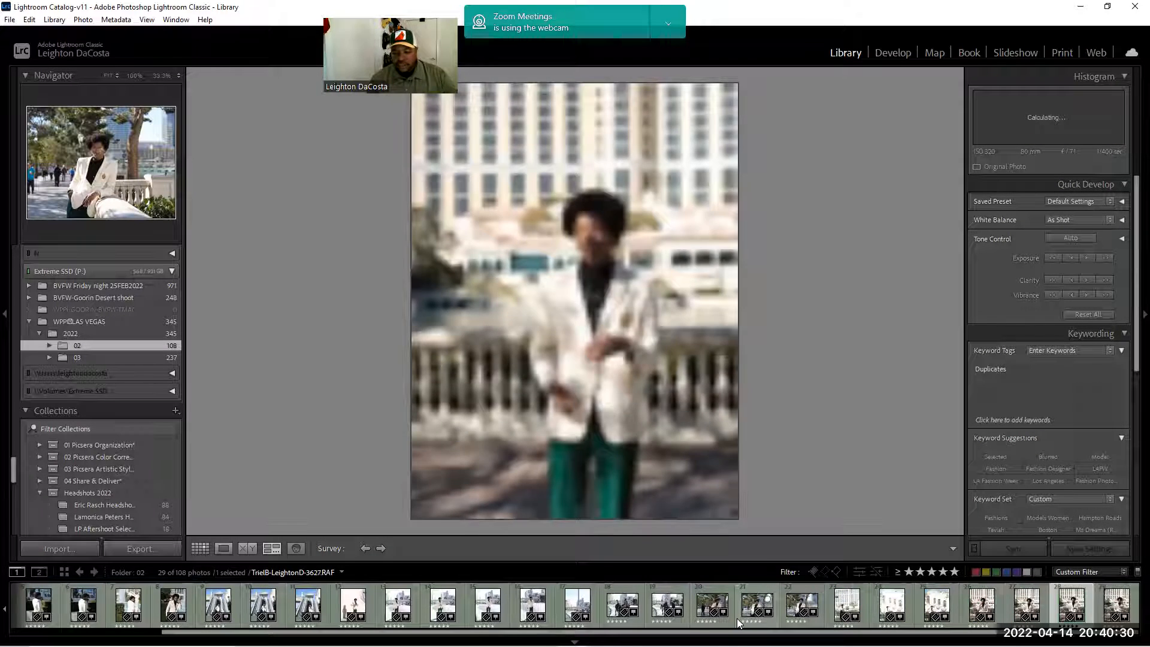
key("Right")
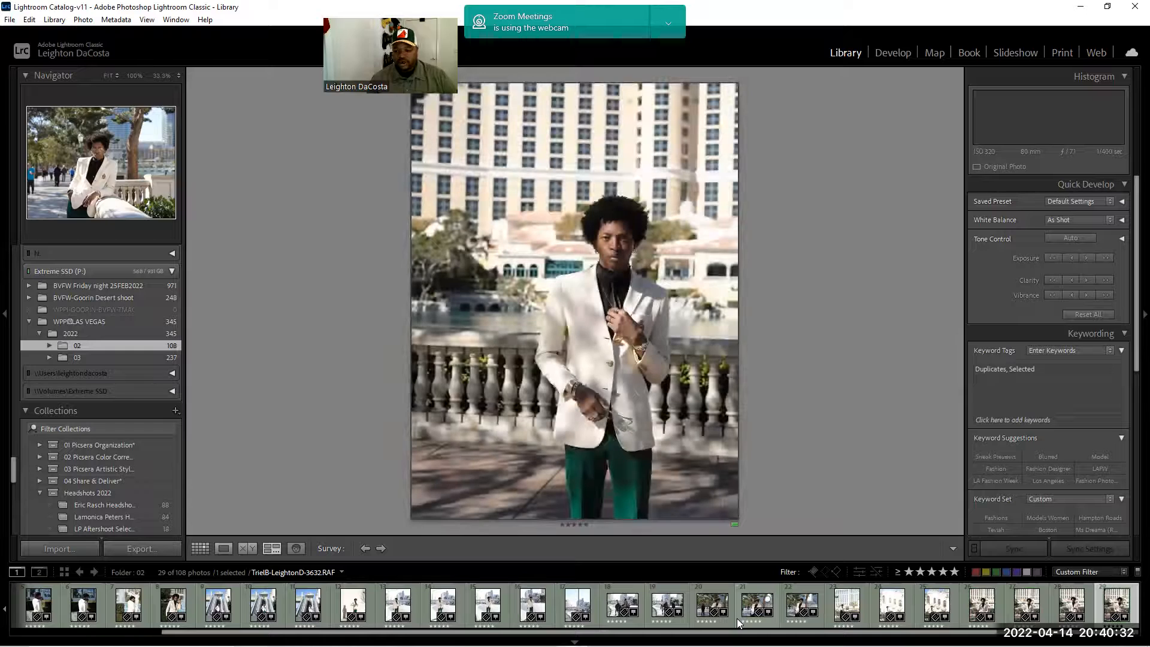
key("Right")
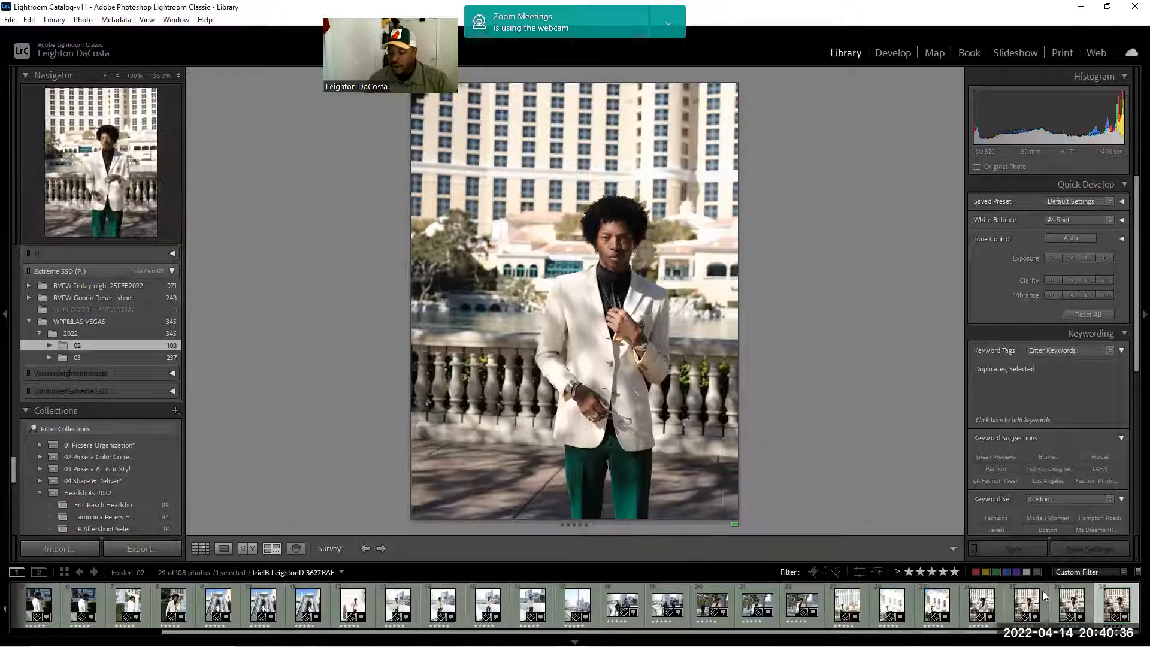
Step: Turn the photo filter off and return to the beginning of the folder's photos
left_click(1090, 572)
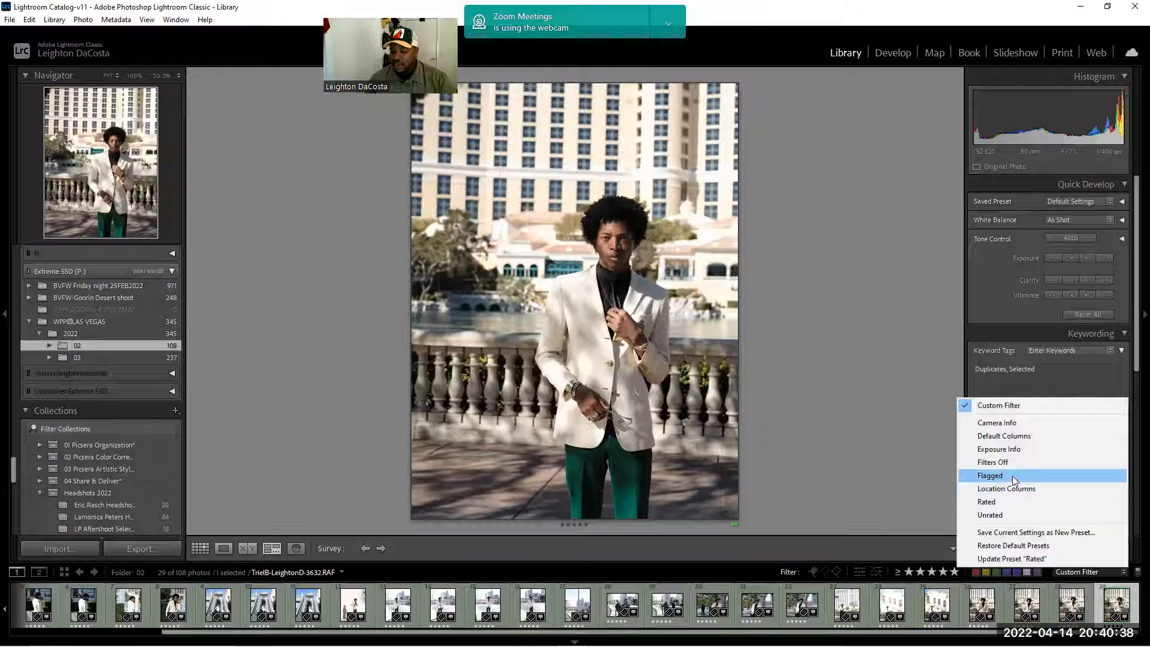
left_click(994, 462)
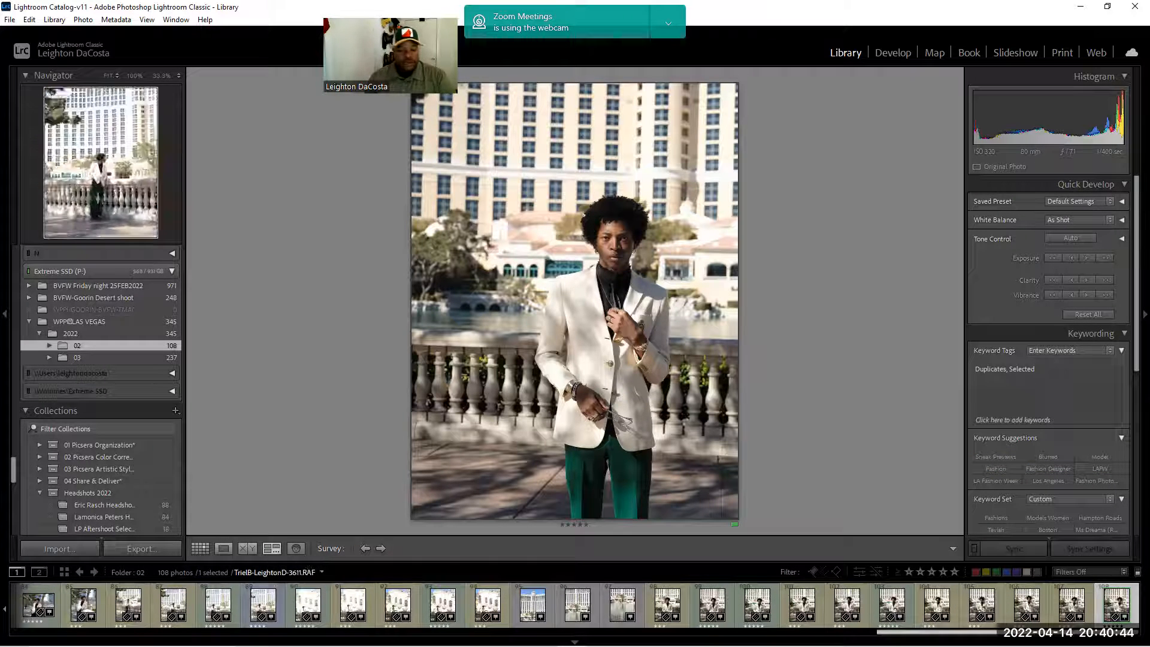
scroll(68, 605, "left", 15)
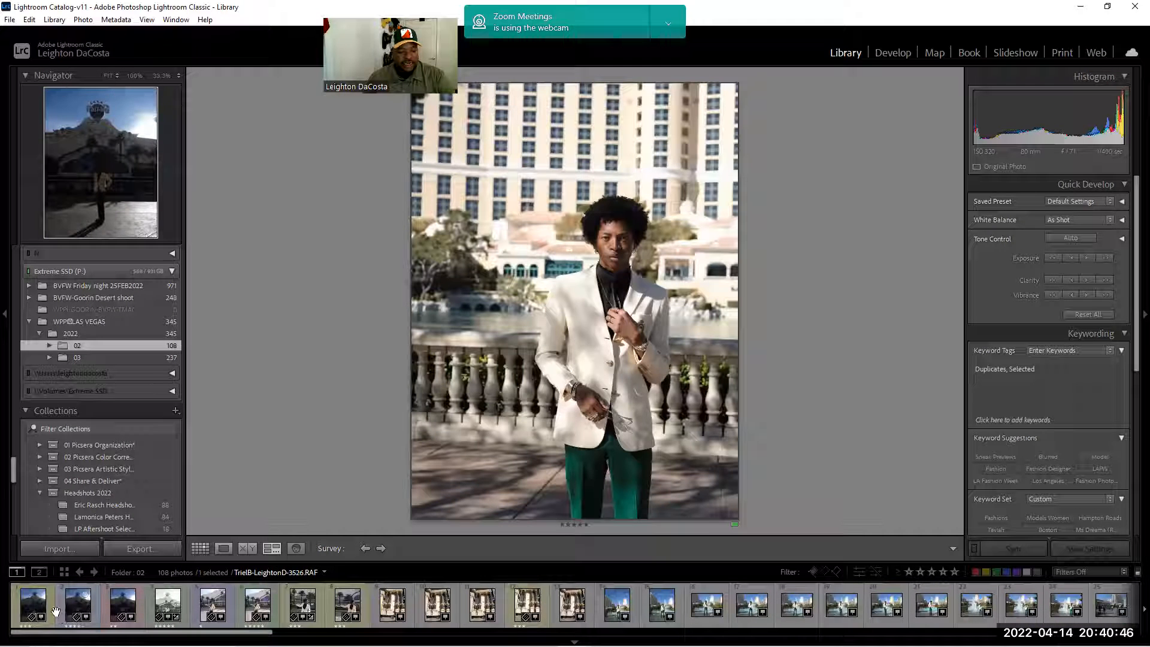
Step: Edit the first three Harrah's photos together in Develop, setting Exposure to +1.74 and Shadows to +53
left_click(36, 604)
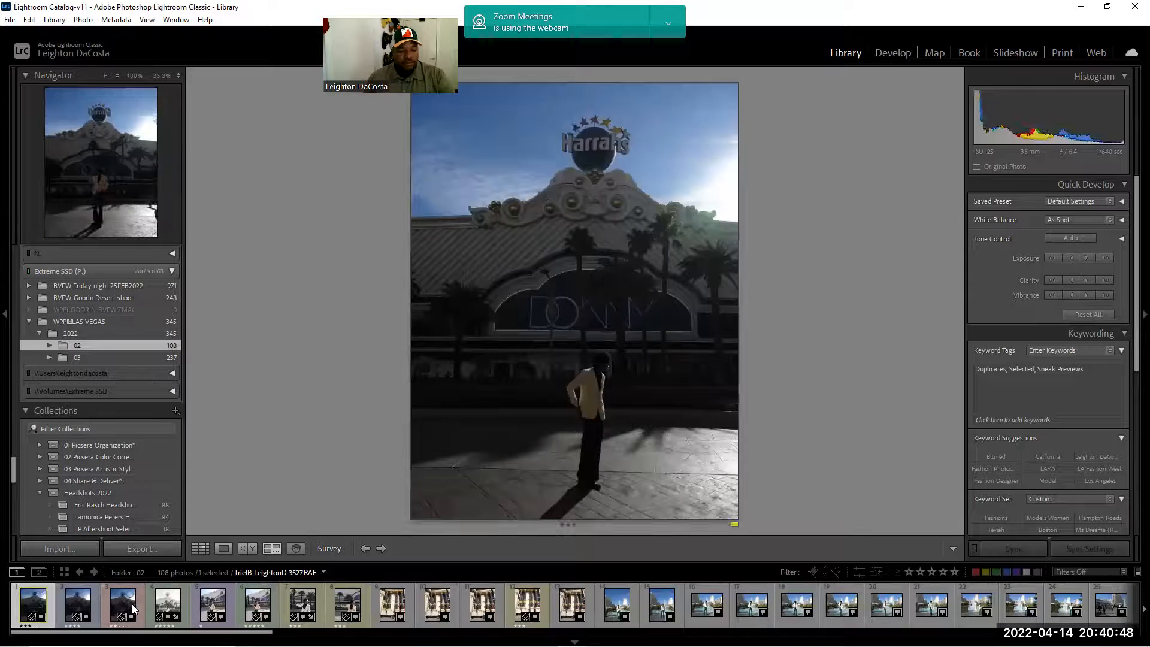
left_click(135, 603, "shift")
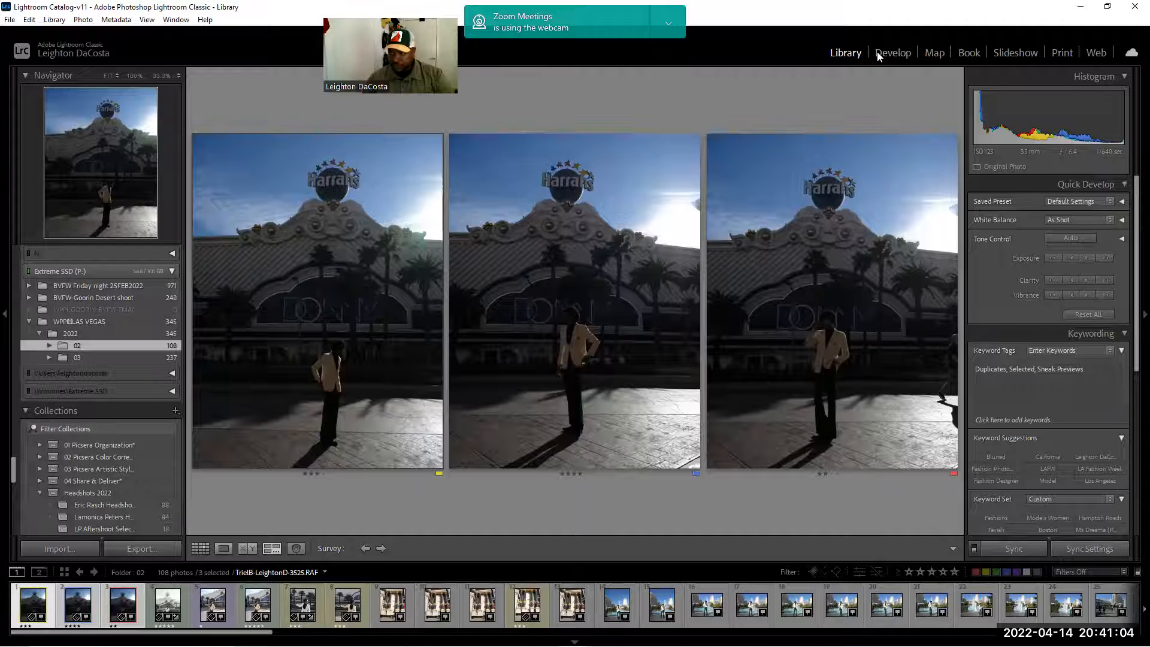
left_click(893, 52)
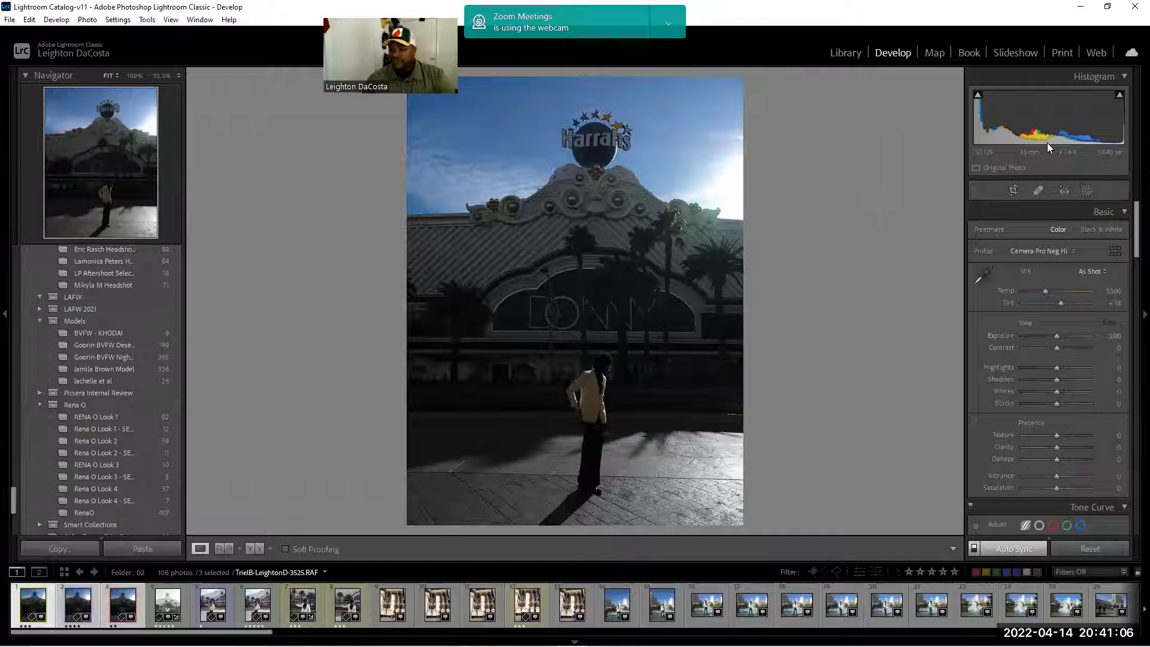
left_click_drag(1108, 336, 1130, 336)
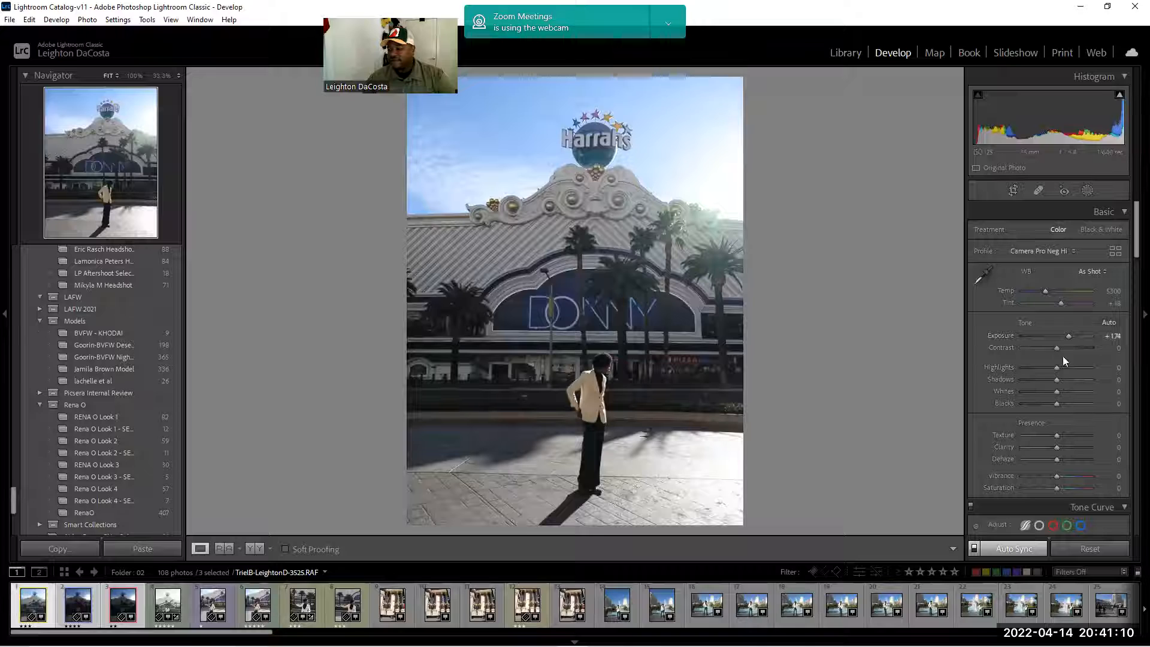
left_click_drag(1056, 379, 1074, 379)
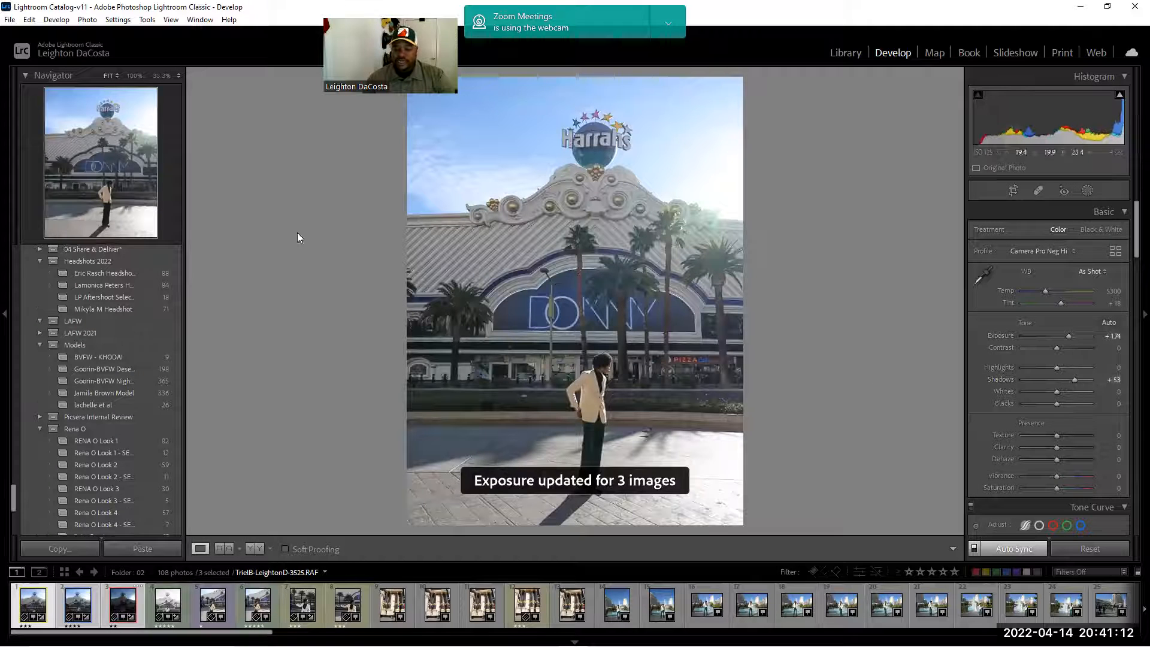
Step: Return to the Library, flag the middle of the three surveyed photos as a pick, and display the black-and-white Harrah's photo
left_click(833, 55)
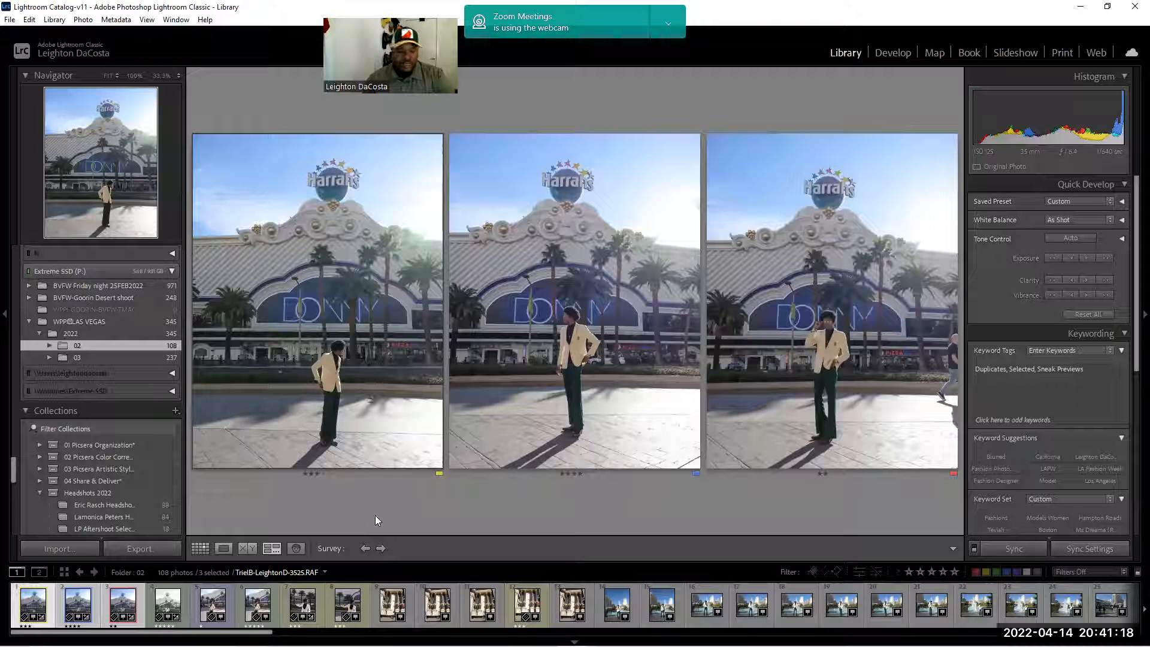
left_click(452, 472)
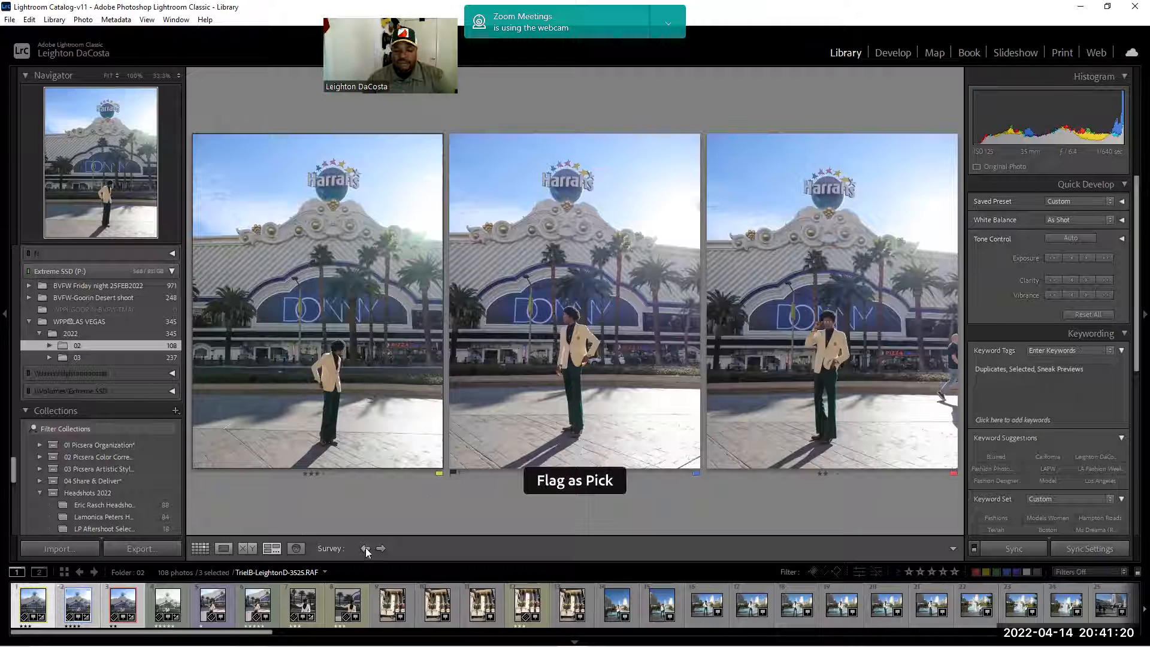
left_click(149, 602)
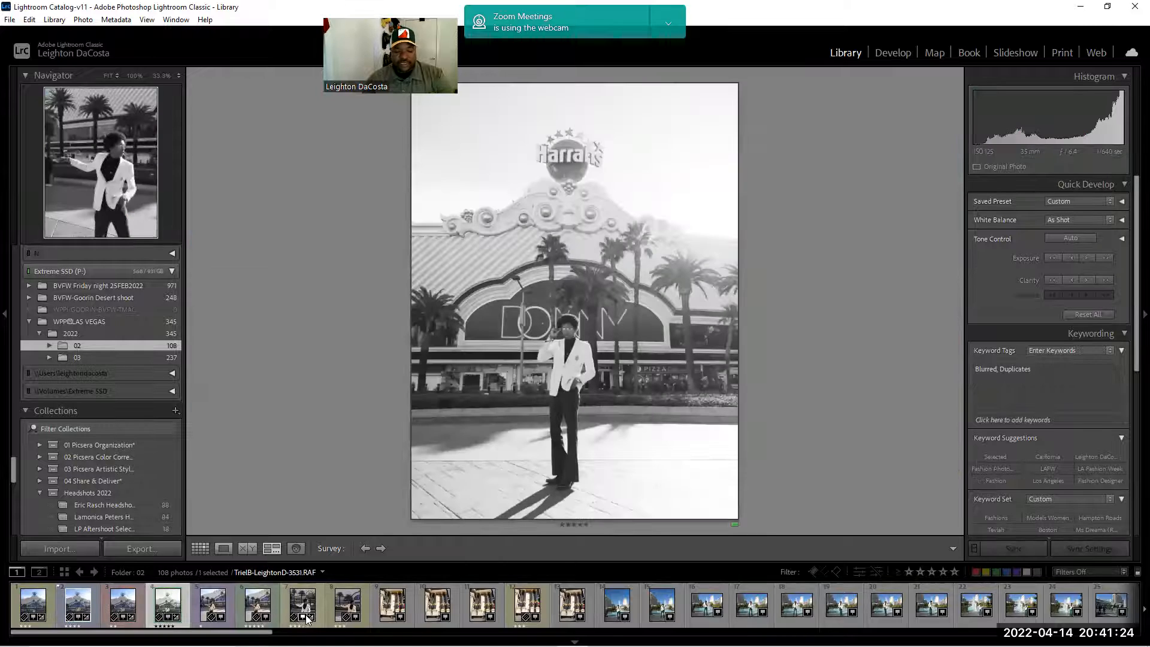
Step: Survey the Harrah's photos in two groups, the fourth to sixth and the fifth to eighth, flagging the black-and-white shots as picks
left_click(274, 608, "shift")
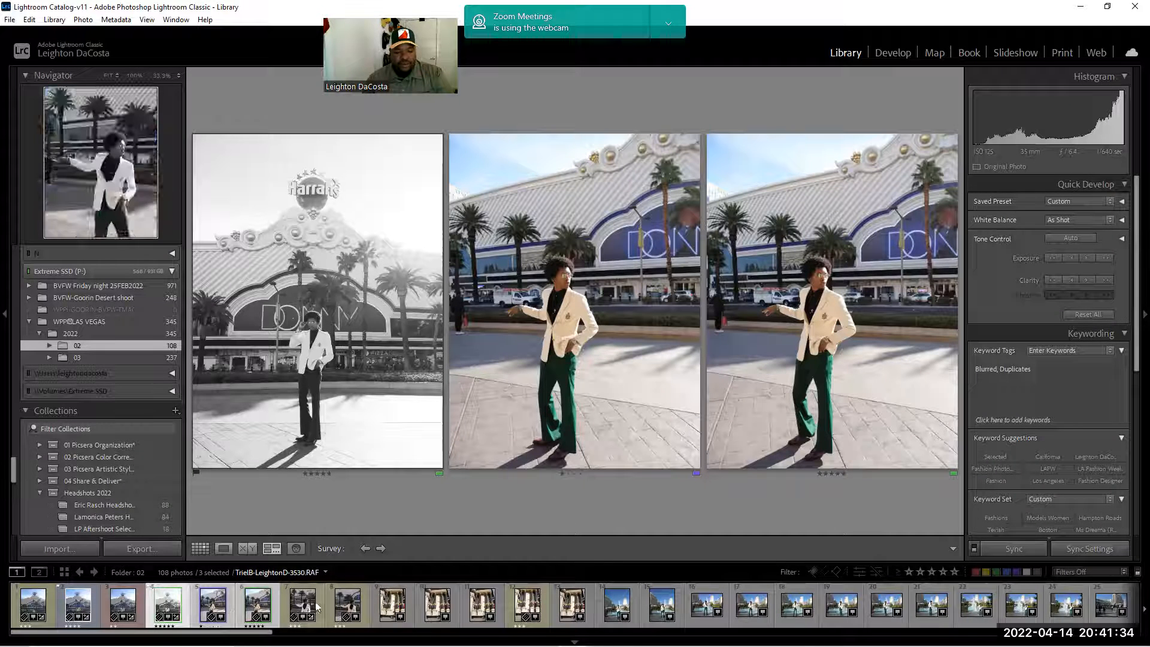
left_click(195, 605)
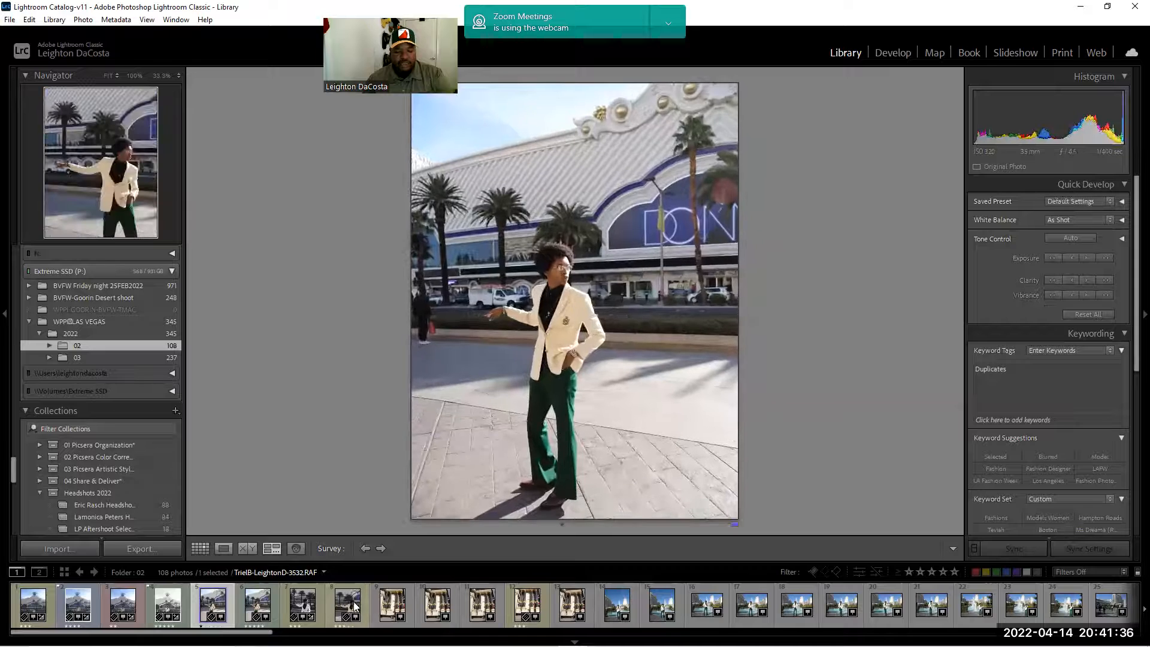
left_click(359, 601, "shift")
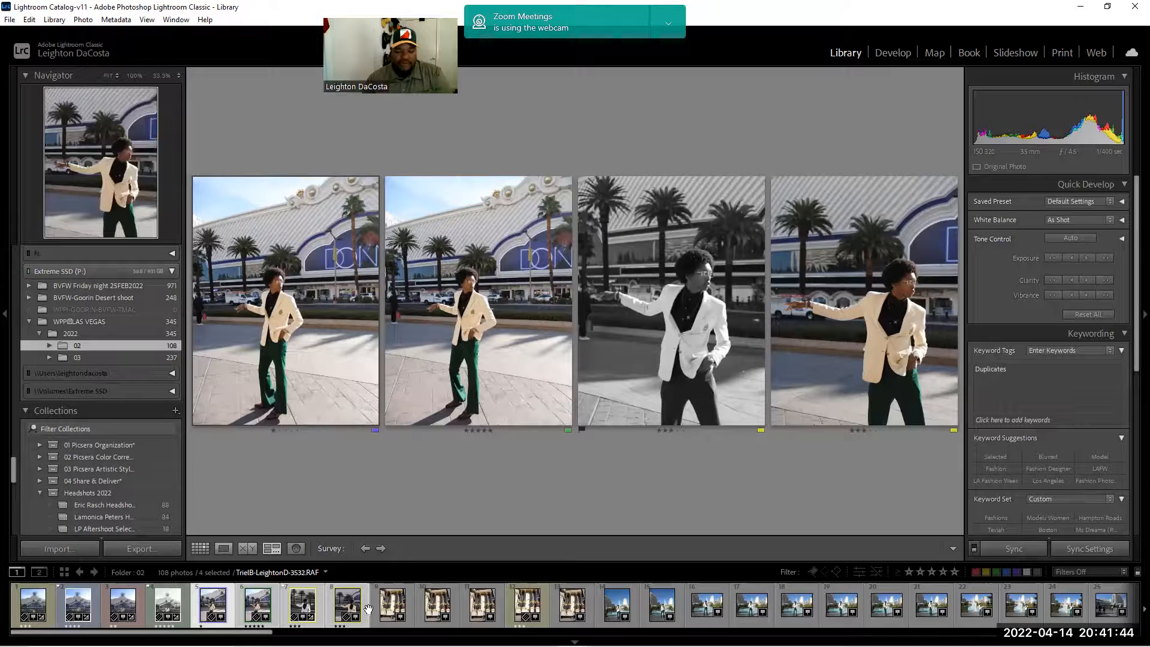
Step: Survey the ninth to twelfth photos at the columns, flag the yellow-labelled one as a pick, and remove it and the ninth from the comparison
left_click(390, 605)
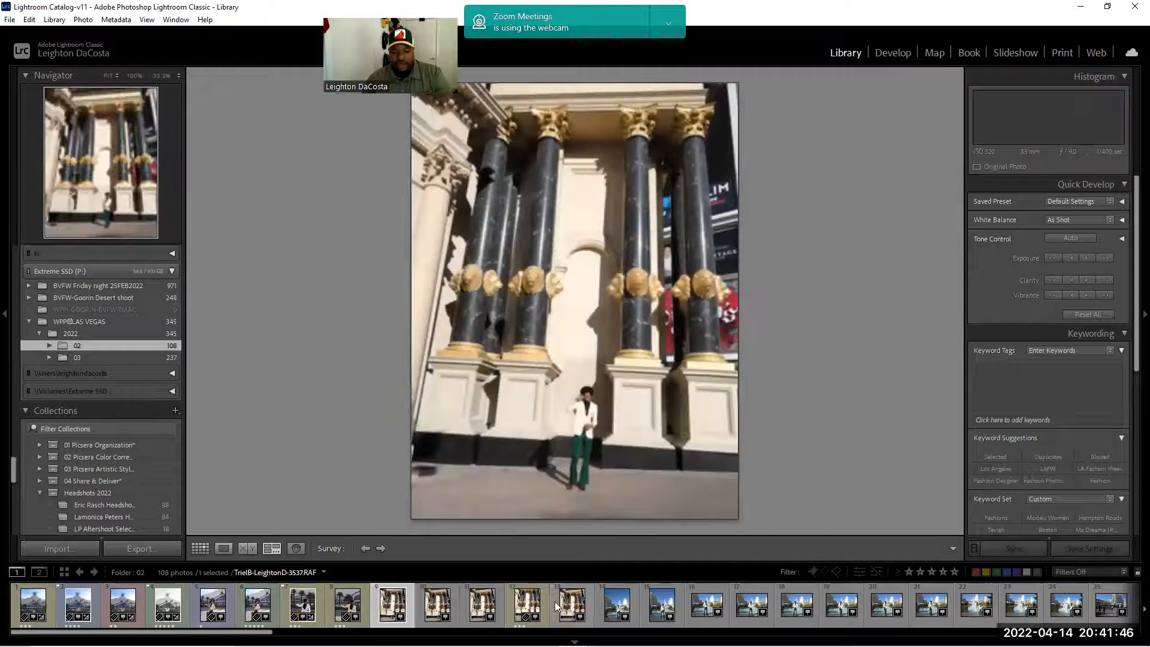
left_click(543, 601, "shift")
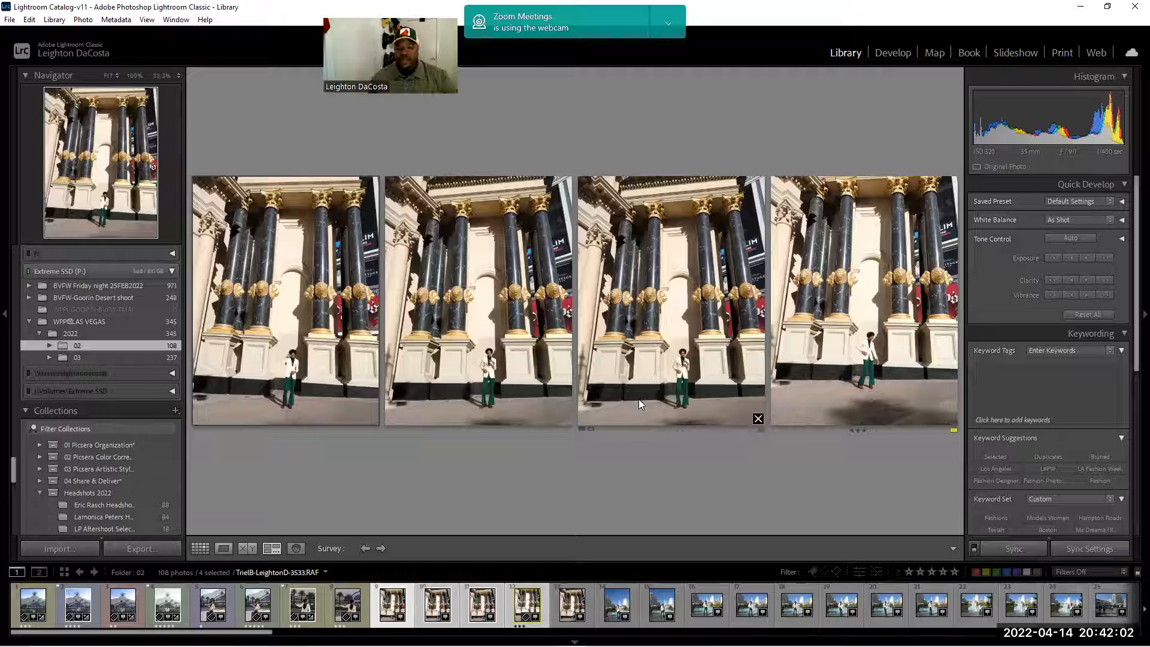
left_click(553, 388)
left_click(711, 356)
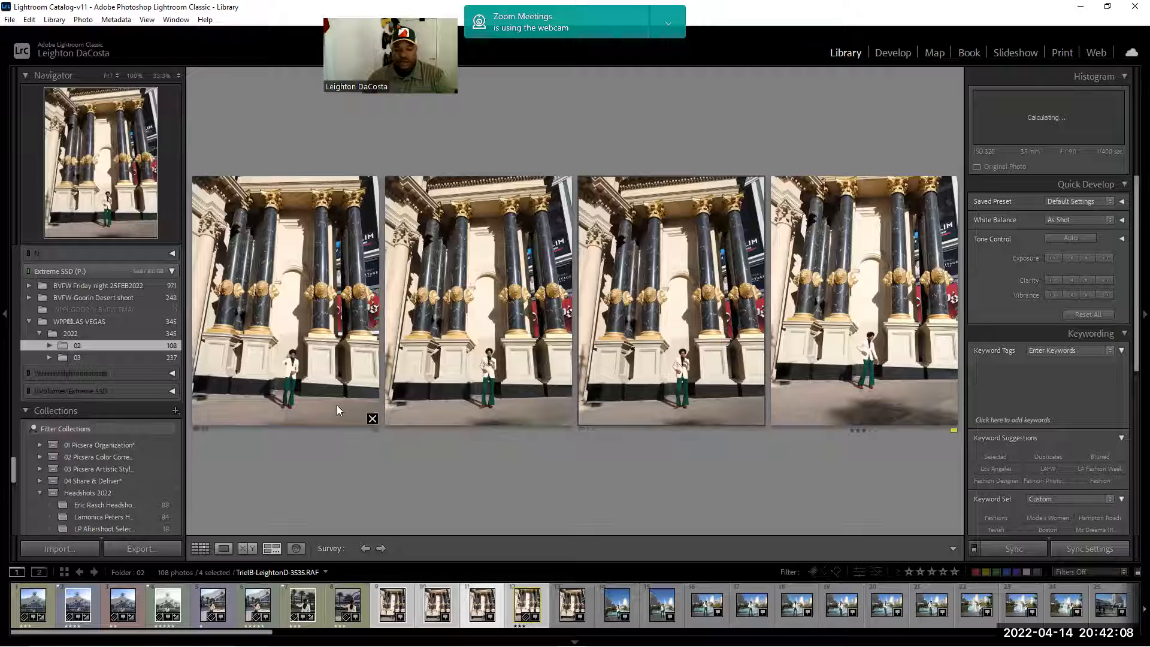
left_click(369, 420)
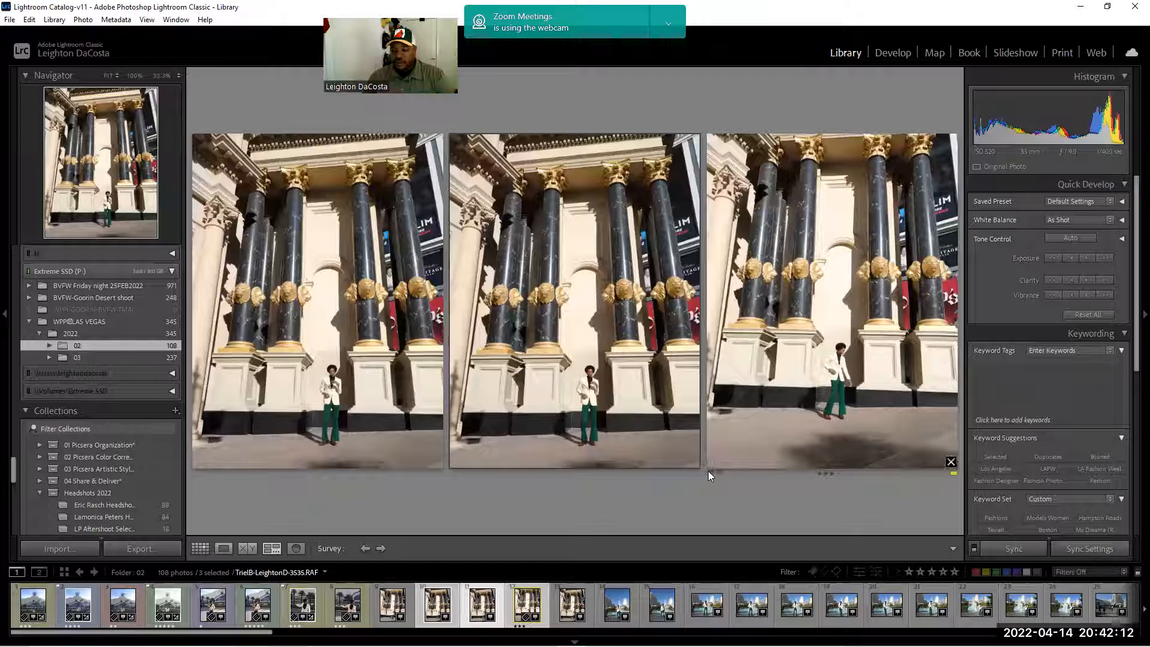
key("p")
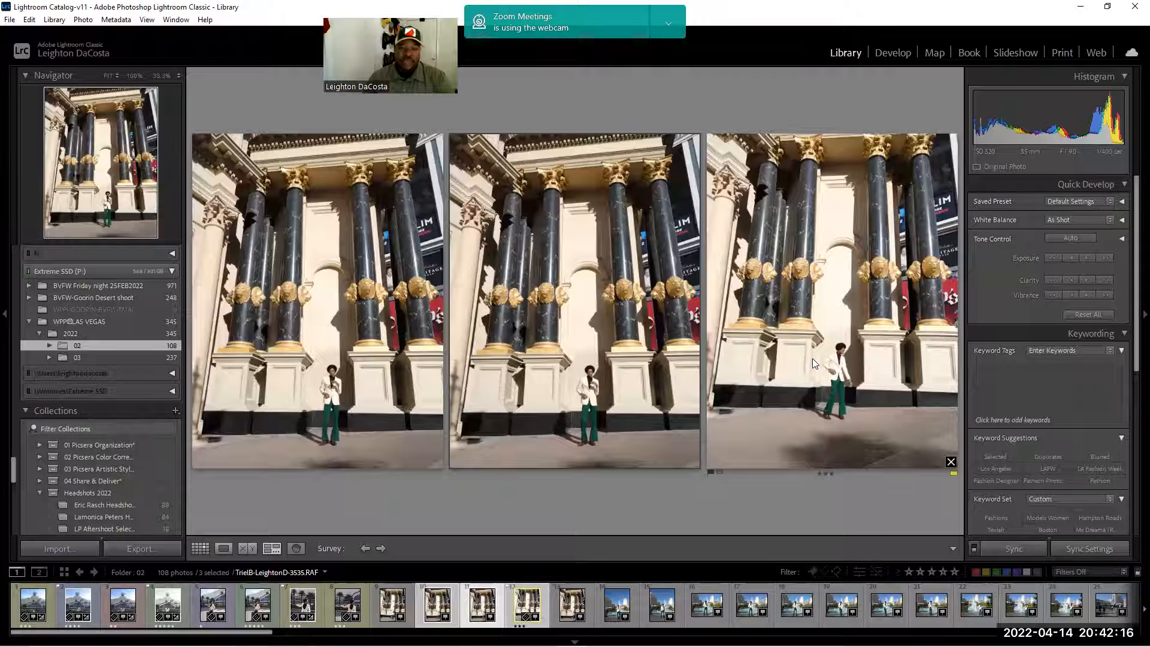
left_click(950, 462)
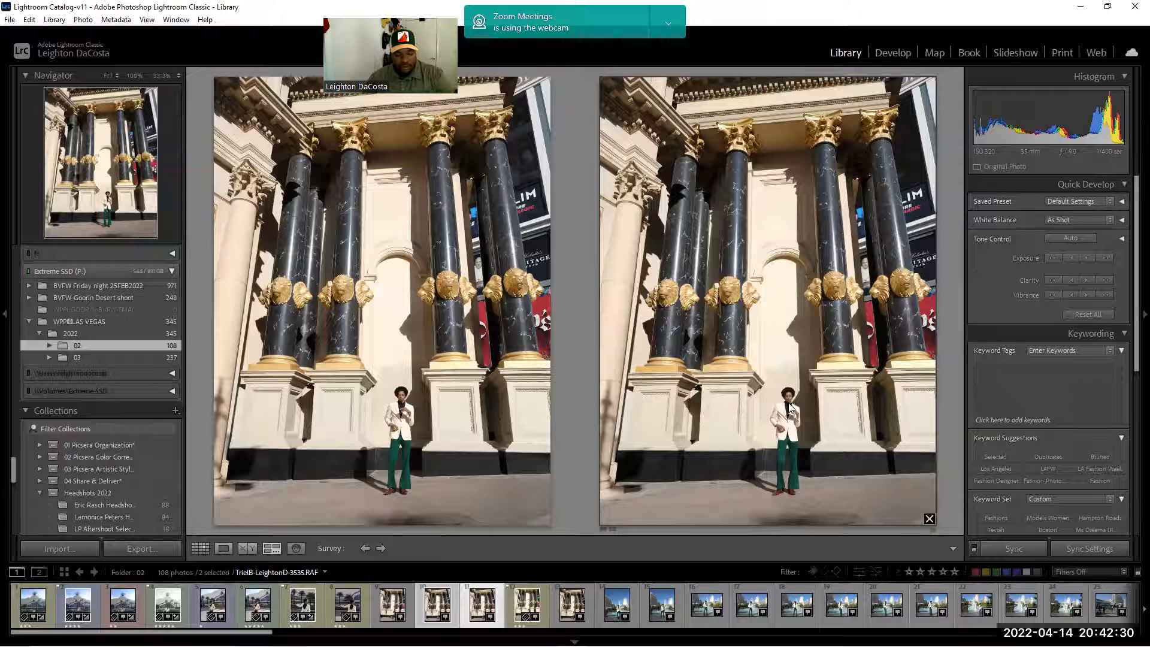
Step: Compare the model's face in the two remaining columns photos at 100% zoom, and flag the first one as a pick in Survey view
key("z")
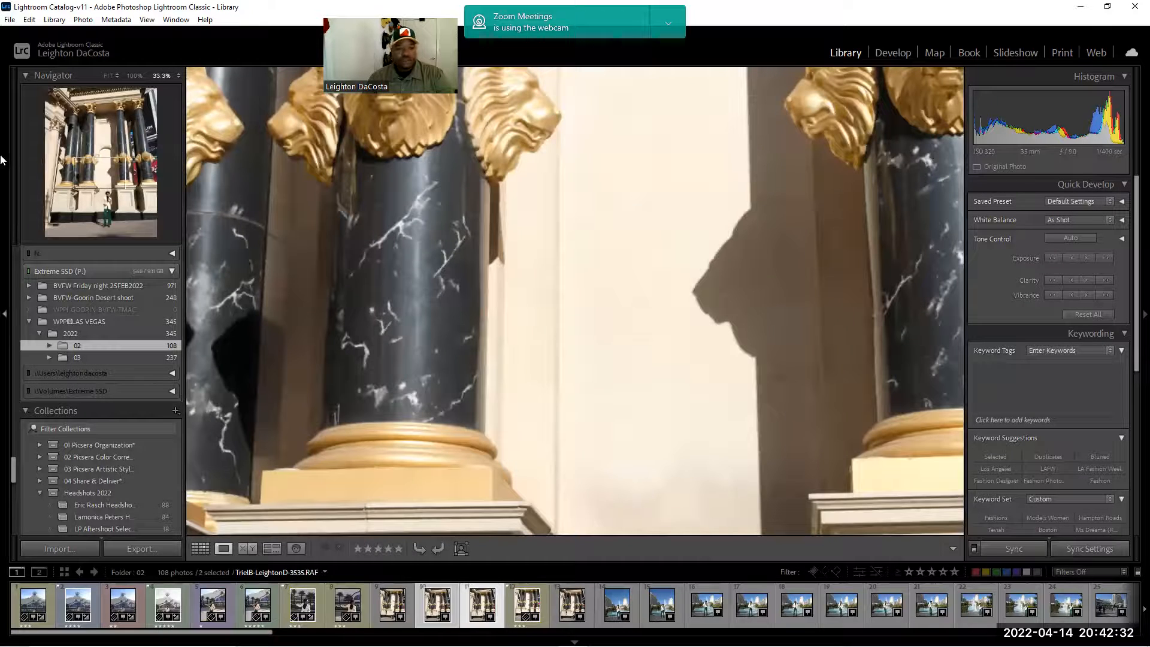
left_click_drag(110, 172, 109, 196)
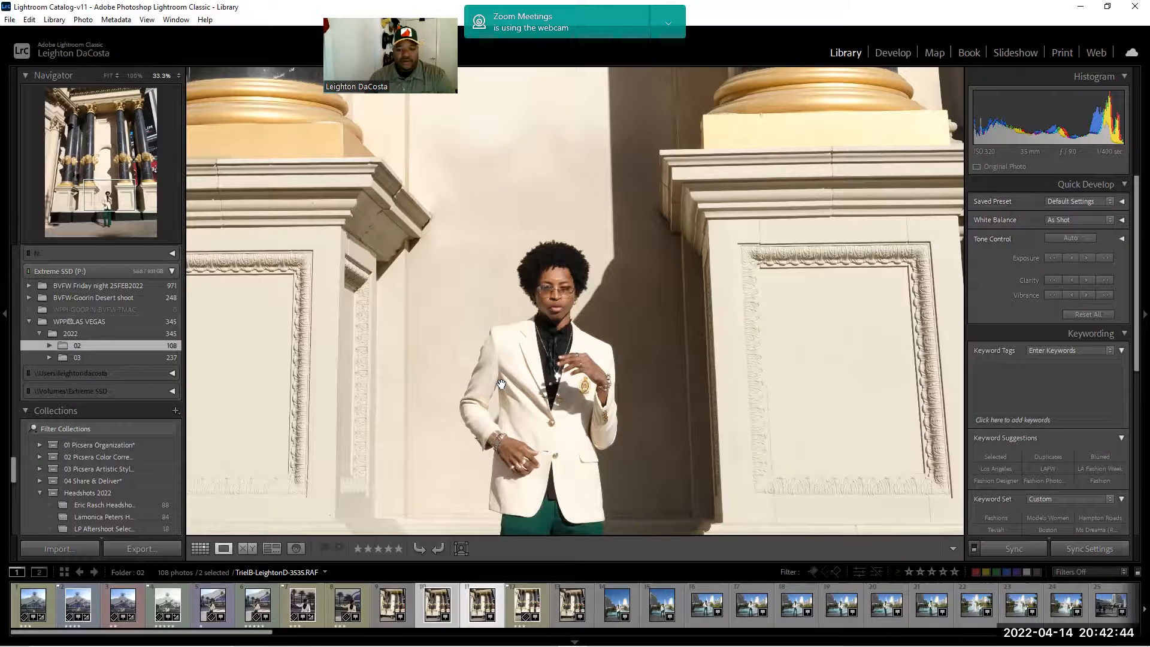
left_click(132, 75)
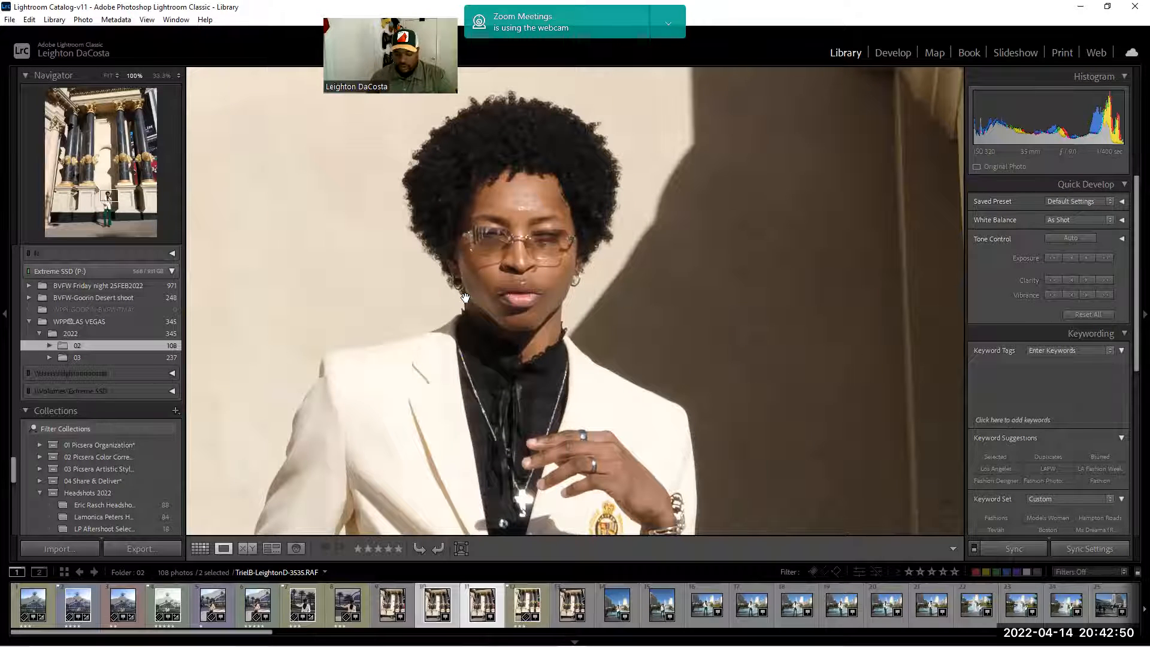
key("Left")
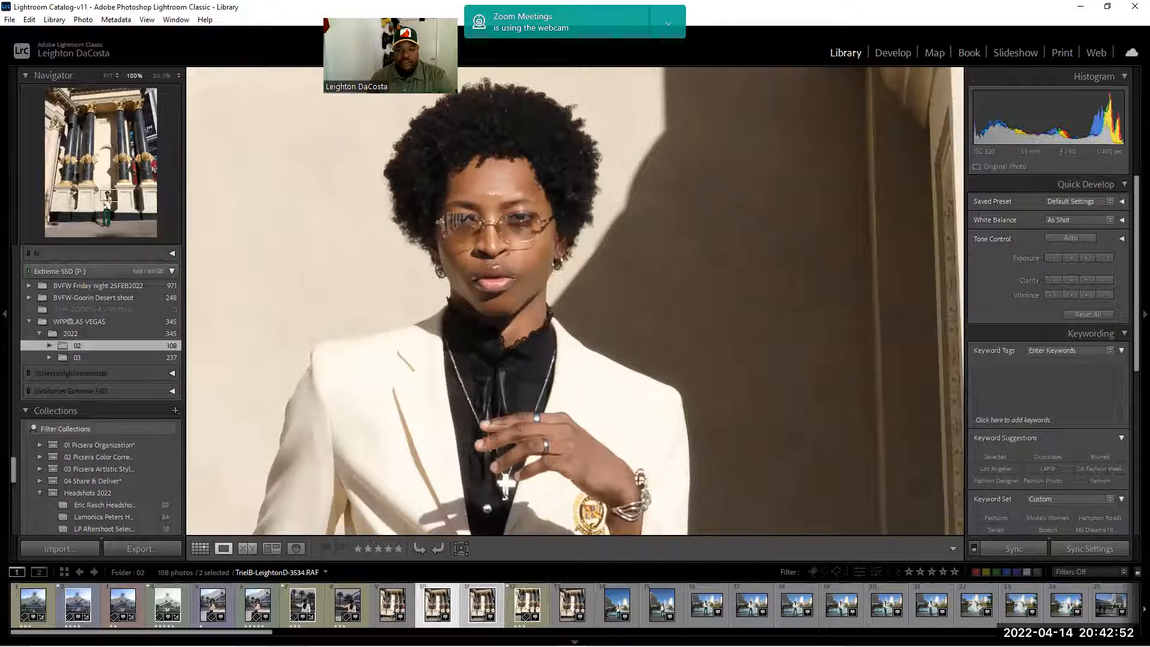
key("n")
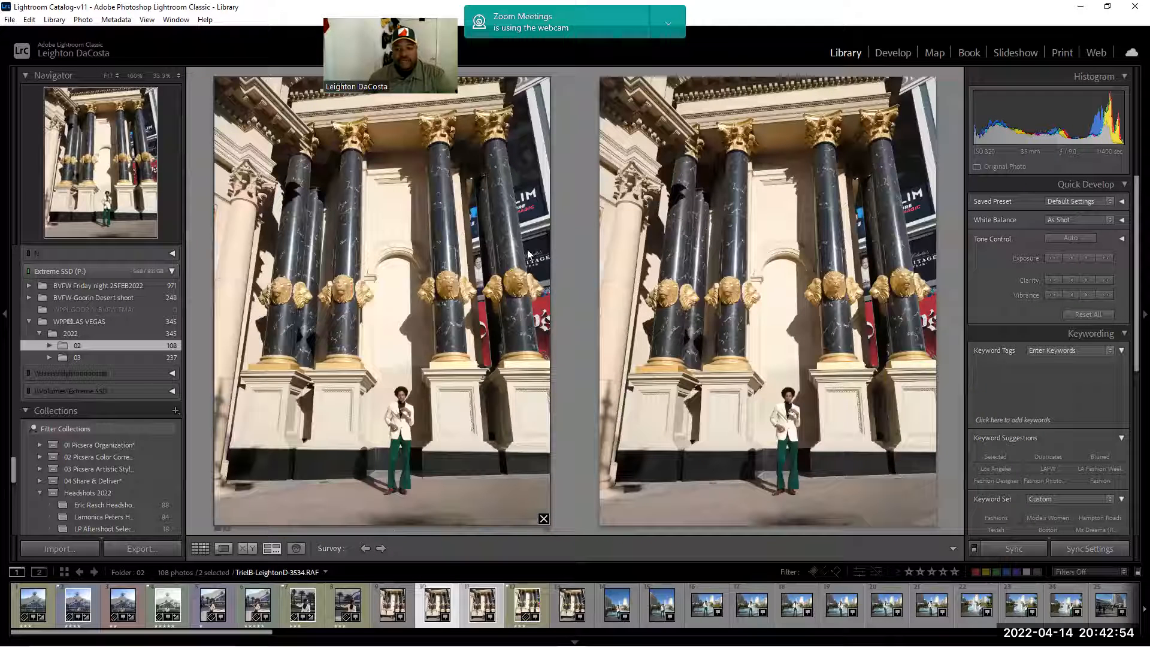
left_click(219, 531)
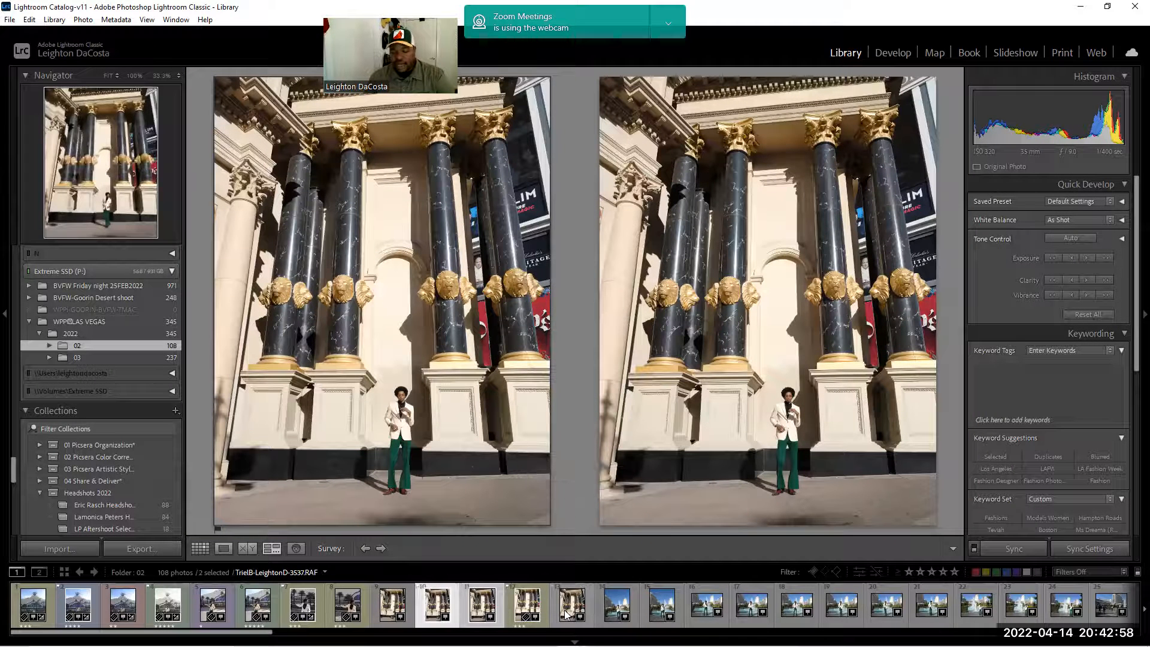
Step: Display the thirteenth photo, the last of the columns shots, and flag it as a pick
left_click(600, 610)
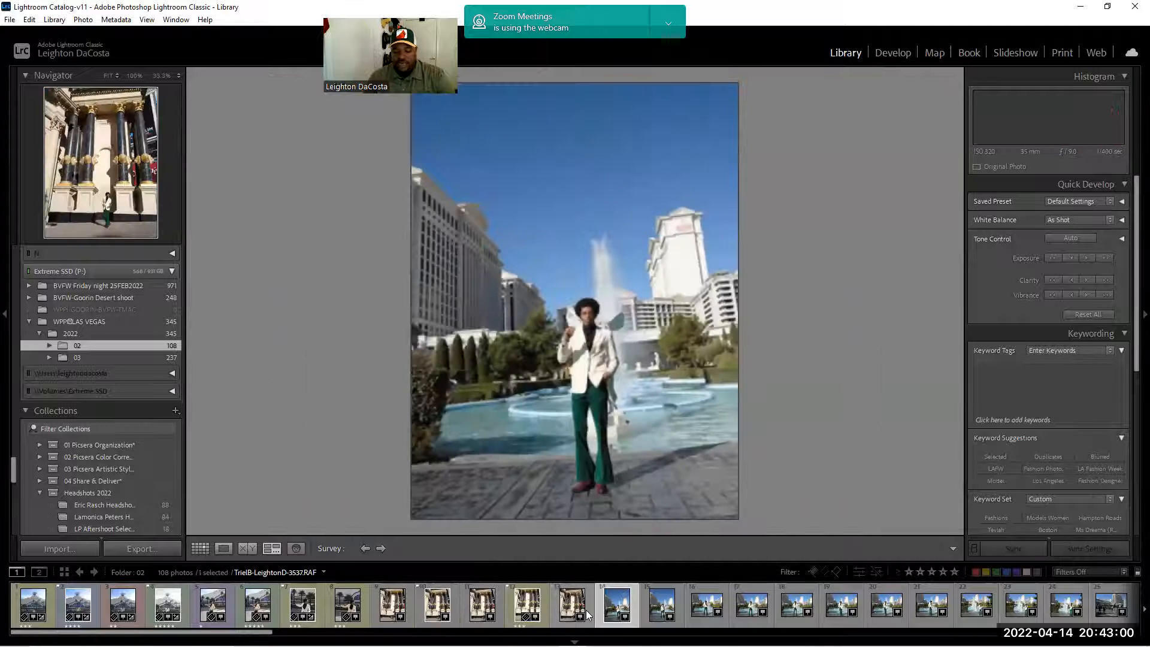
left_click(586, 609)
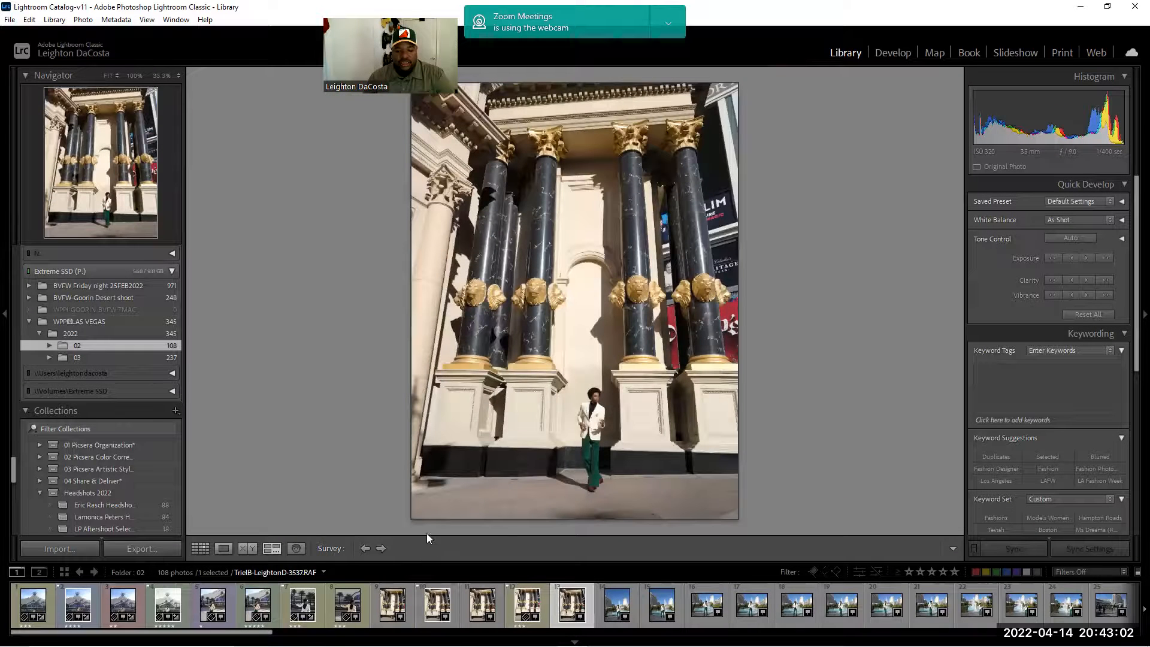
left_click(414, 521)
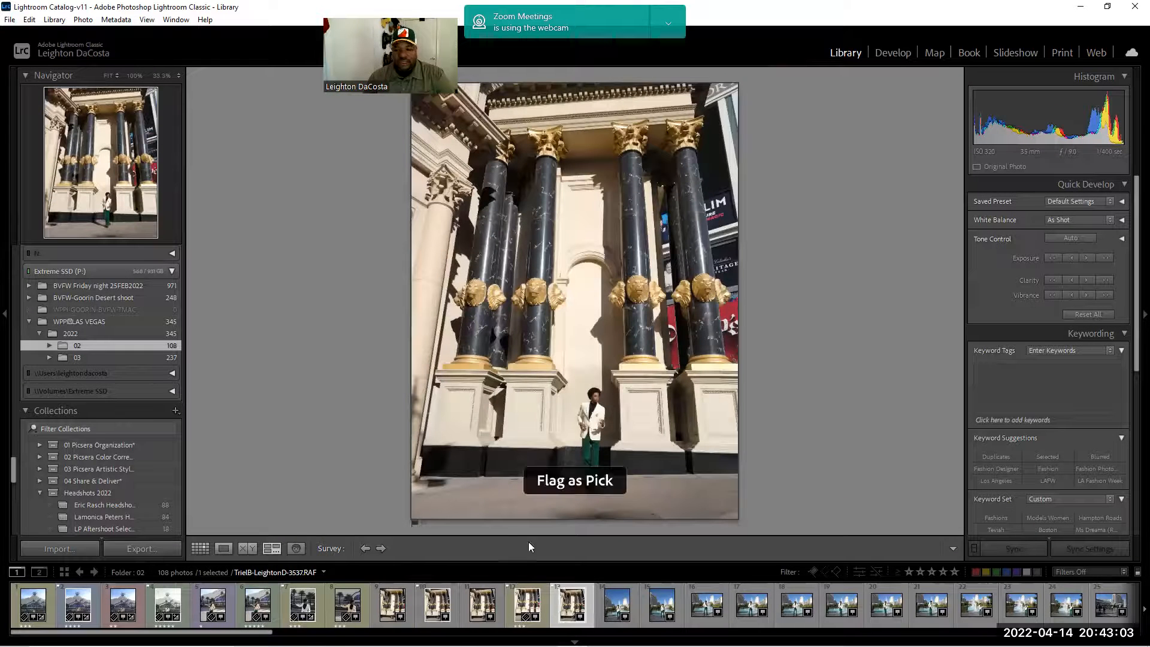
Step: Survey the two vertical fountain photos side by side and flag both as picks
left_click(604, 606)
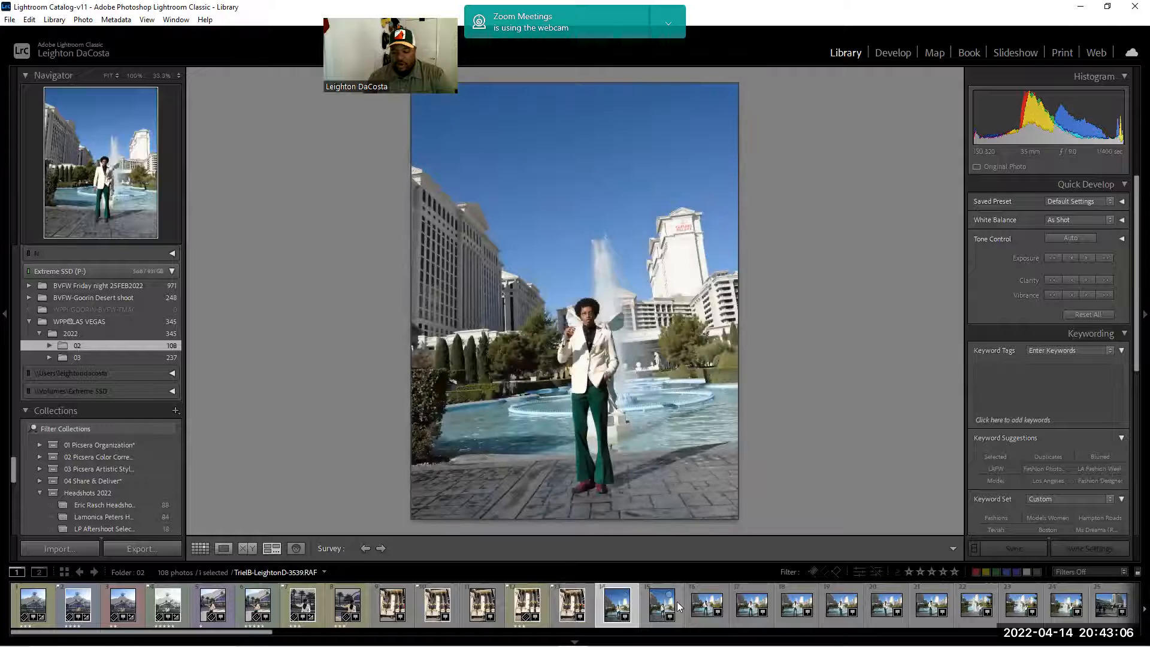
left_click(677, 602, "ctrl")
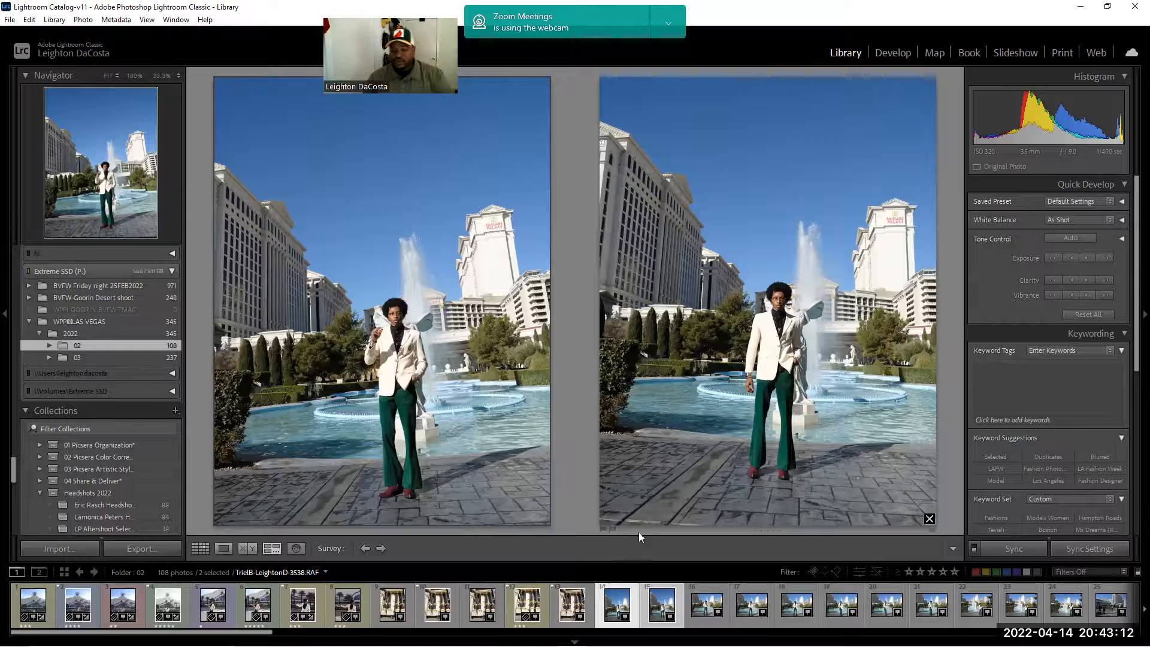
left_click(218, 530)
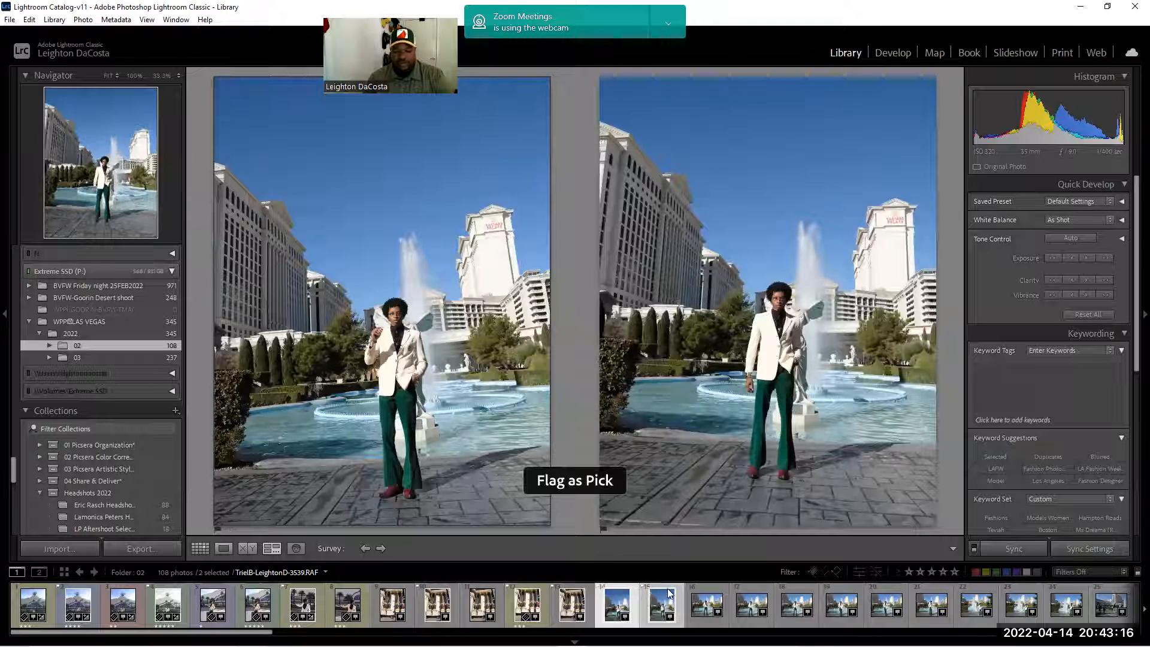
Step: Survey the sixteenth to nineteenth photos, the first horizontal fountain shots, and flag the first three as picks
left_click(701, 611)
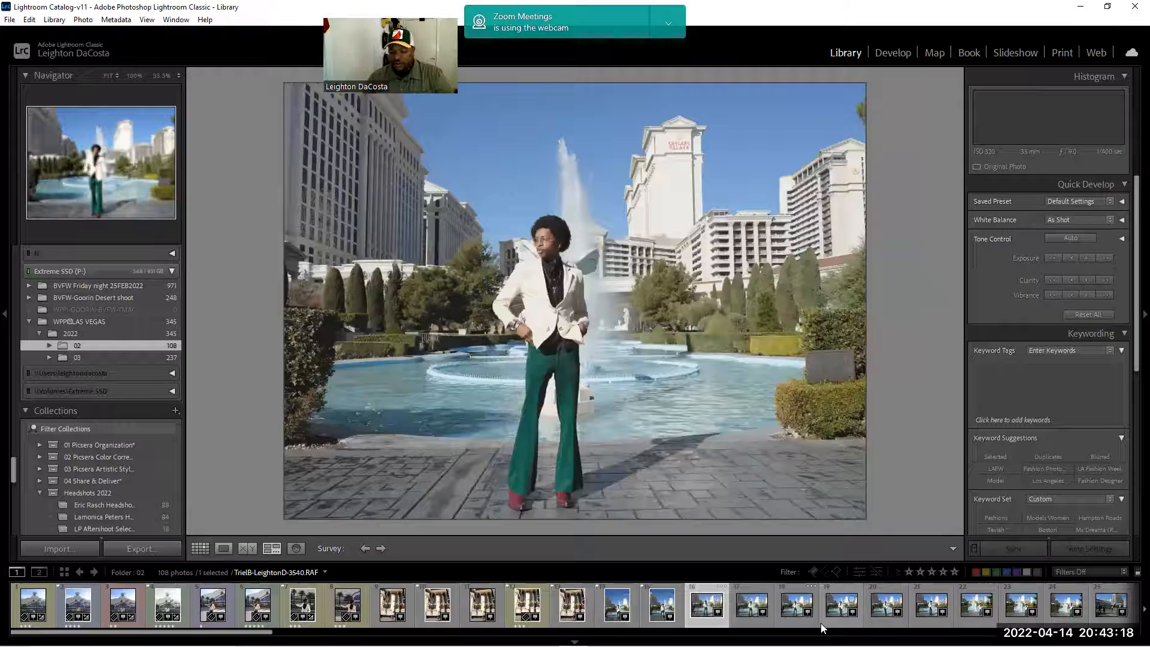
left_click(798, 618, "shift")
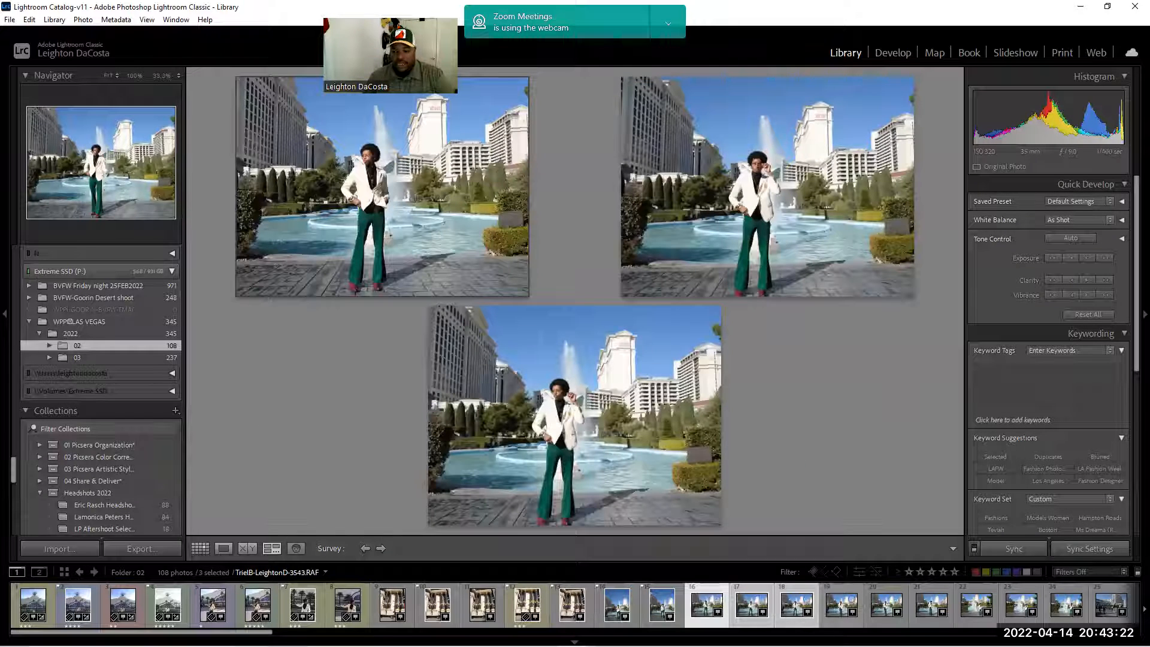
left_click(841, 614, "shift")
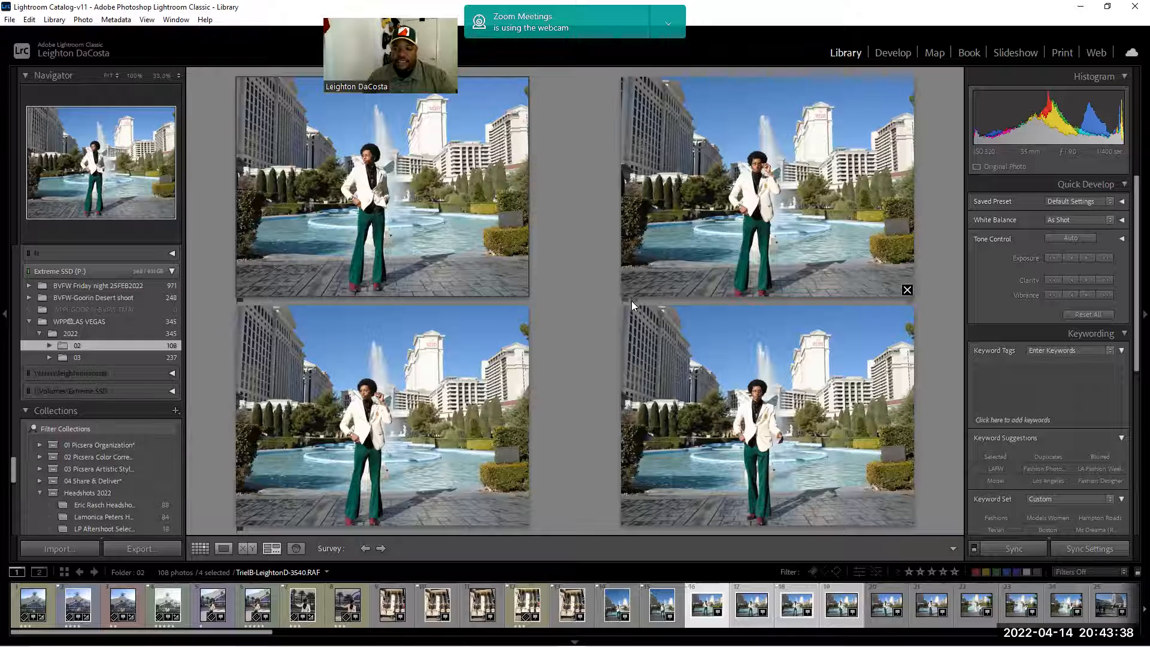
key("p")
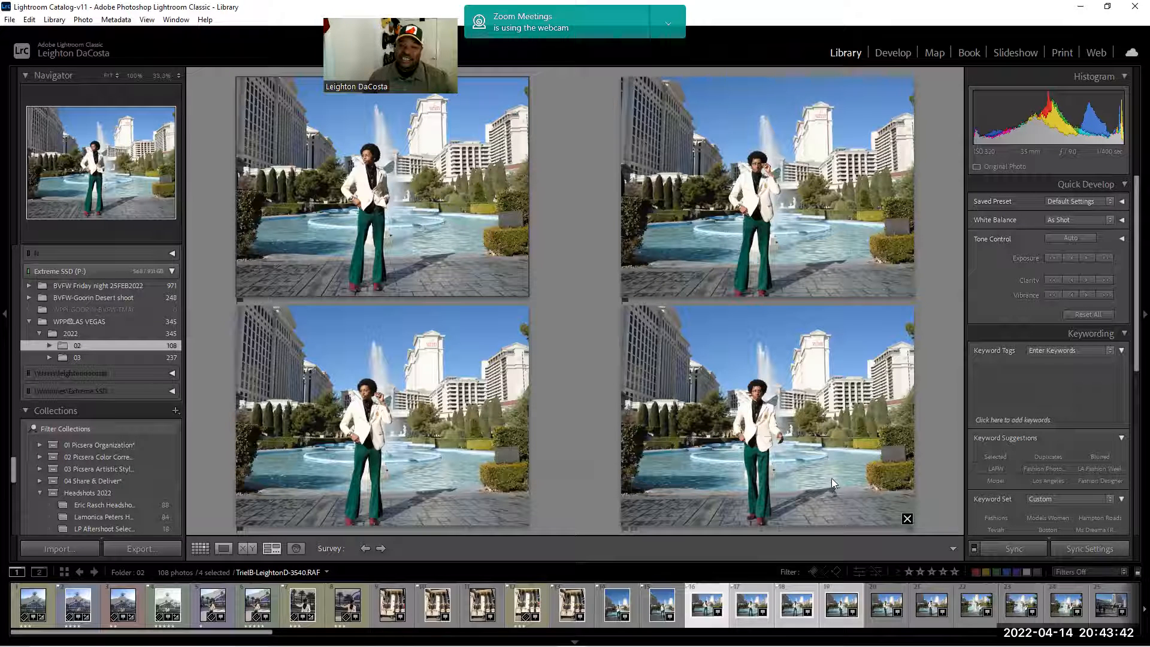
Step: Survey photos 20 to 23, flagging the first two as picks, and compare photos 24 to 27 in the same way
left_click(886, 605)
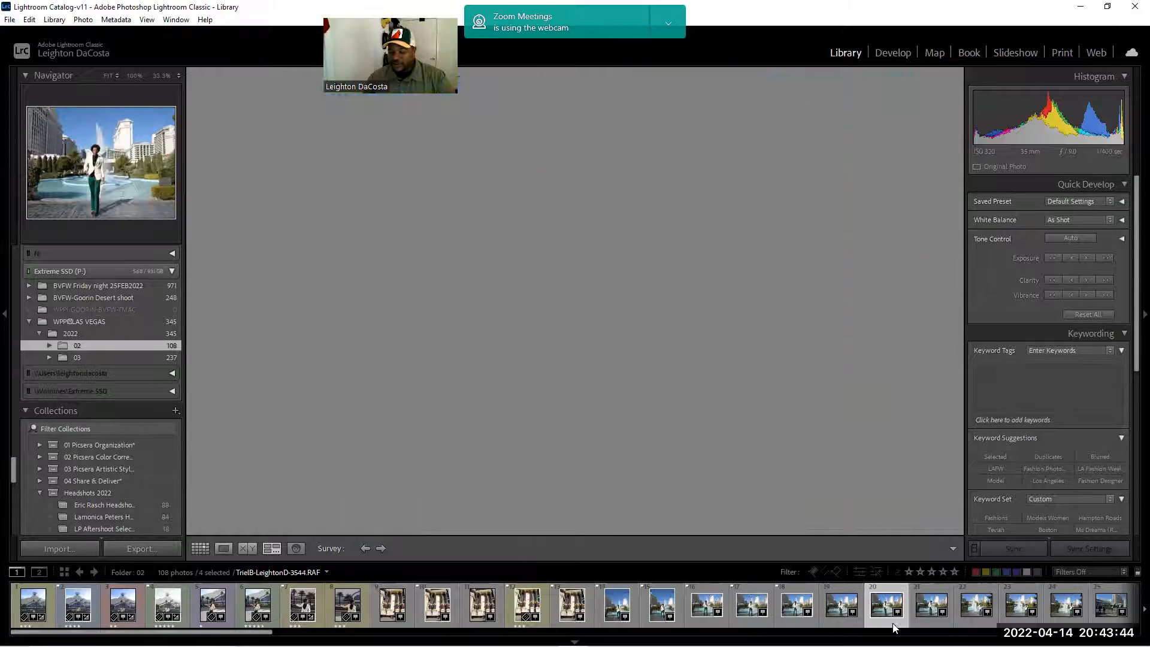
left_click(995, 620, "shift")
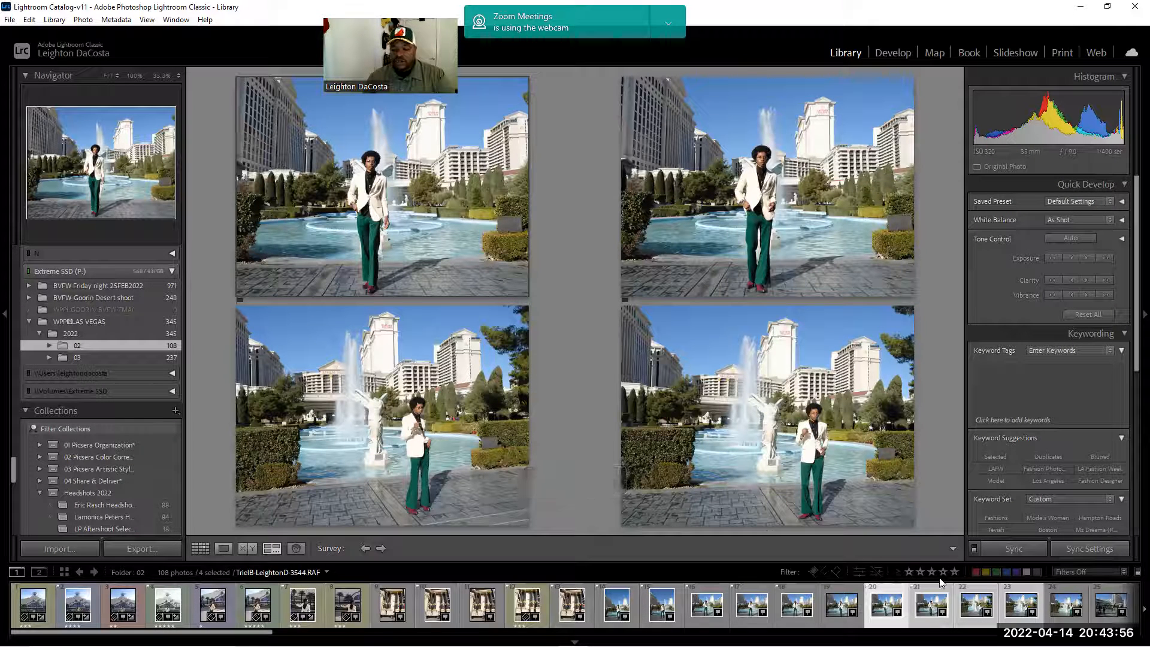
left_click(1057, 622)
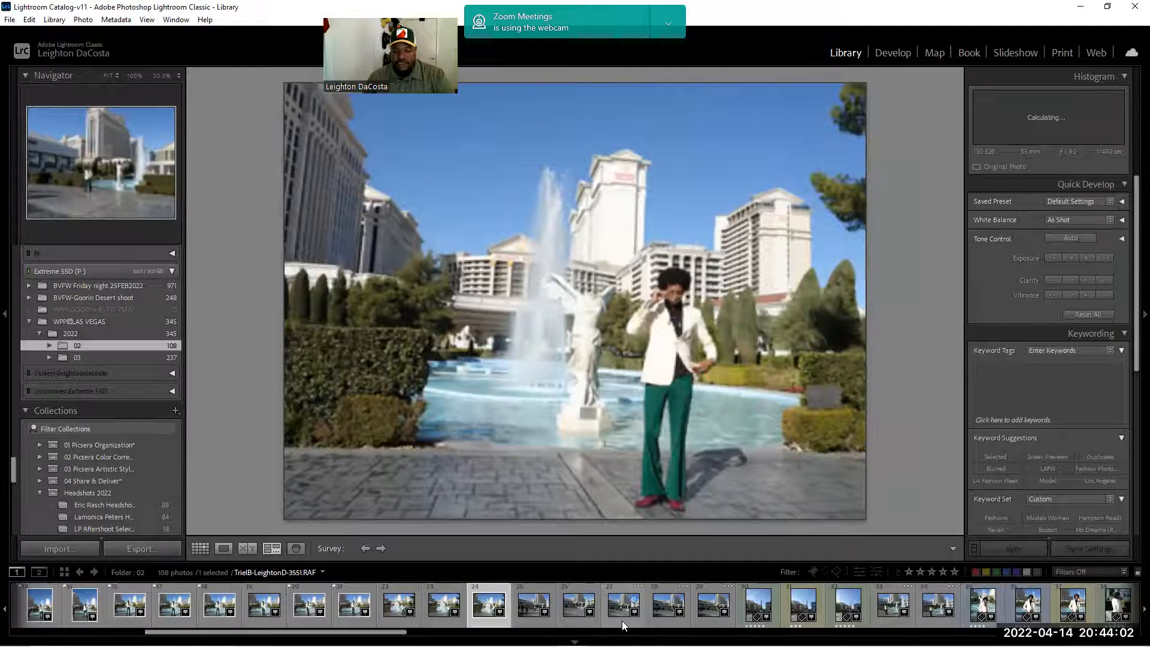
left_click(621, 621, "shift")
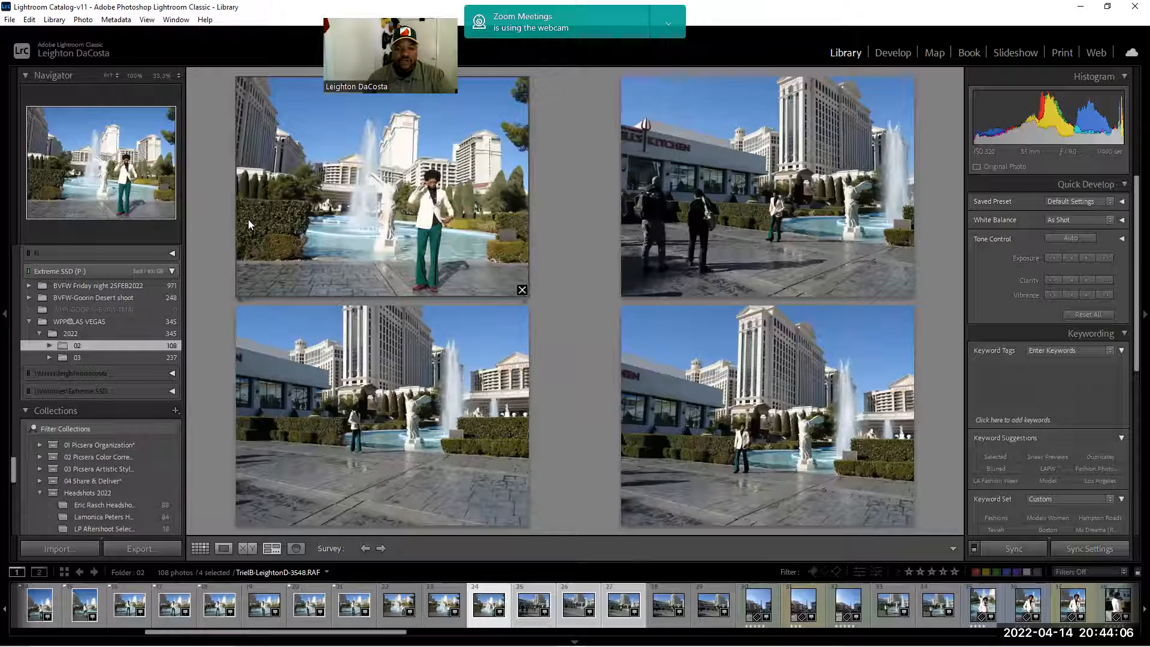
Step: Survey the two Hell's Kitchen photos, 28 and 29, flag the second as a pick, and compare the model in both at 100% zoom
left_click(668, 620)
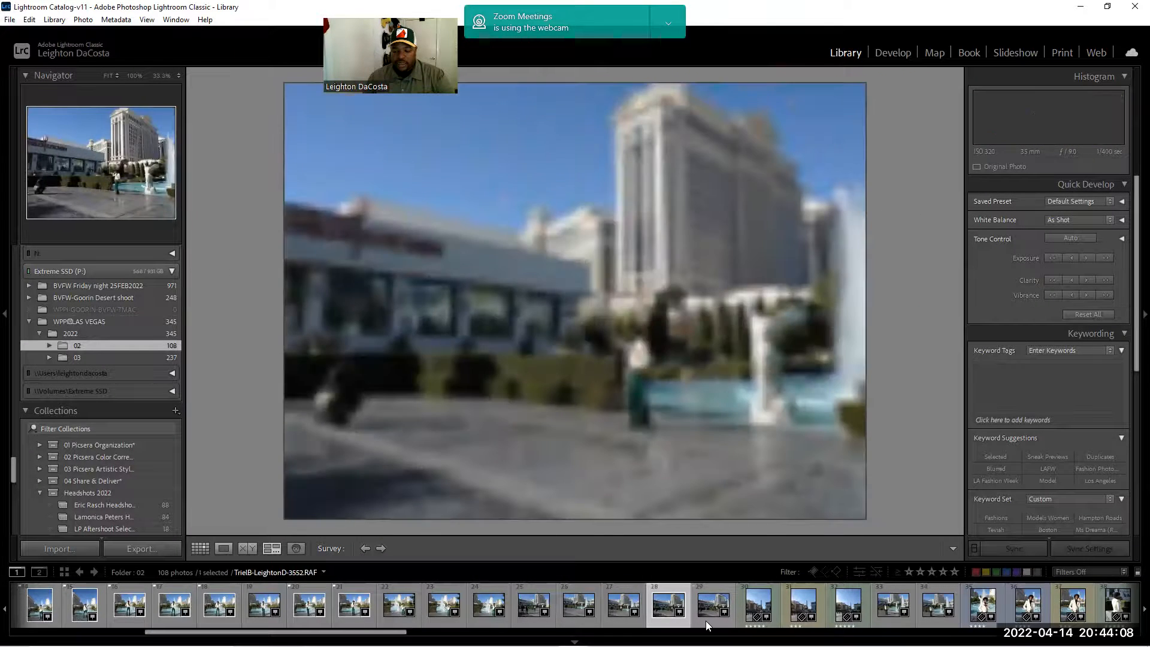
left_click(706, 621, "shift")
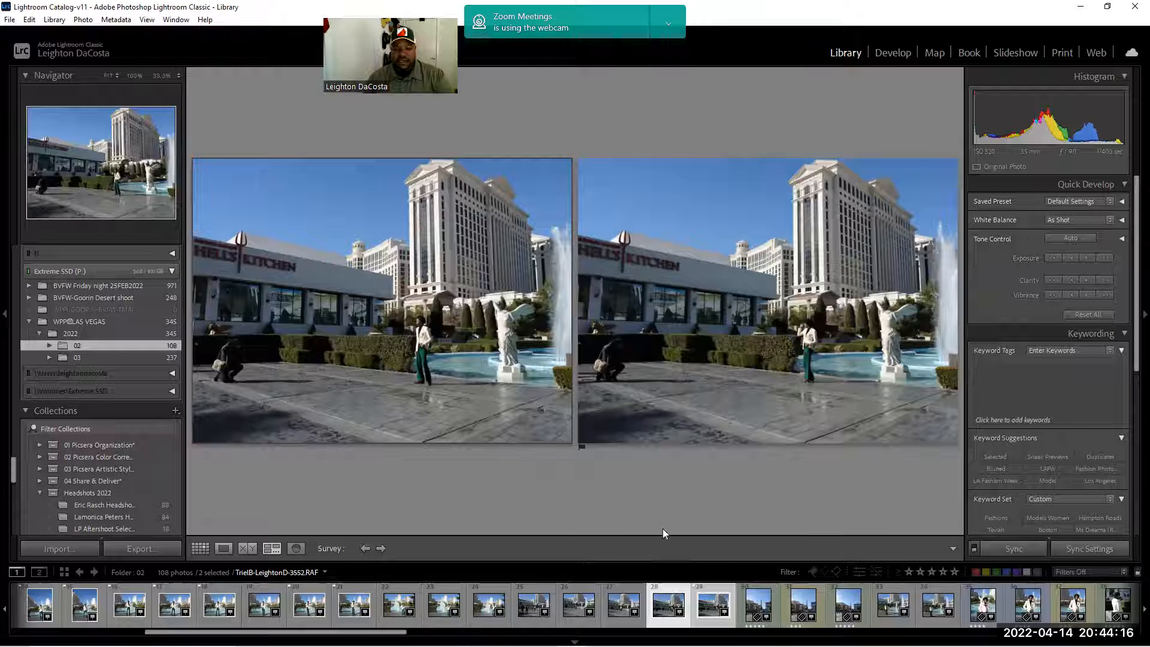
left_click(868, 362)
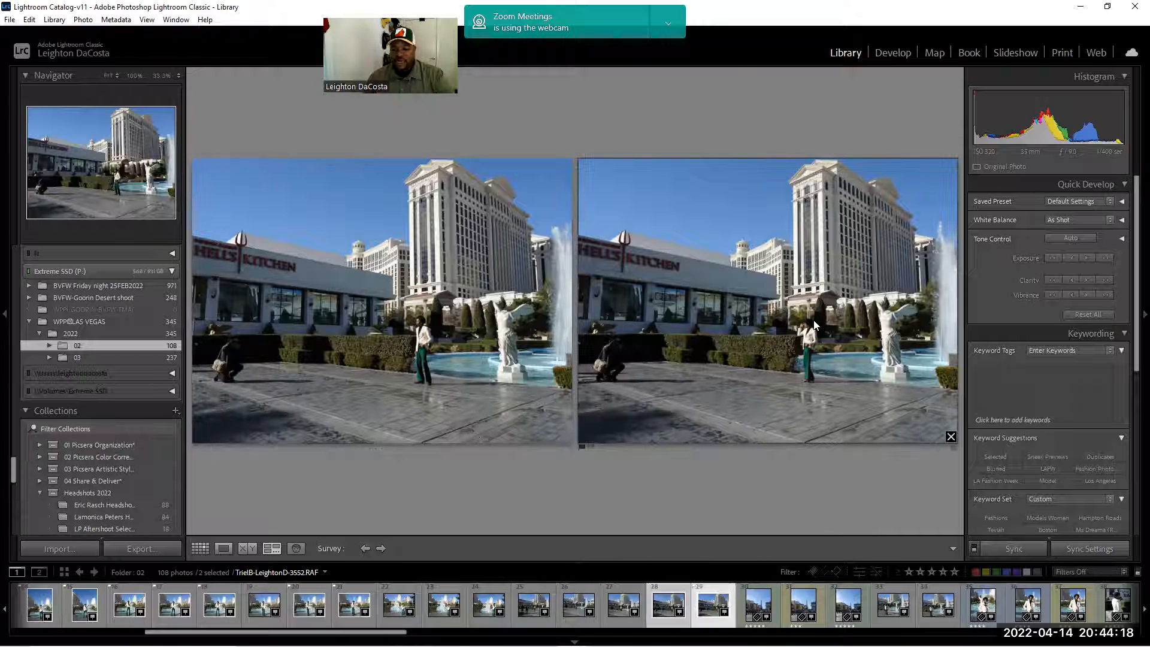
key("z")
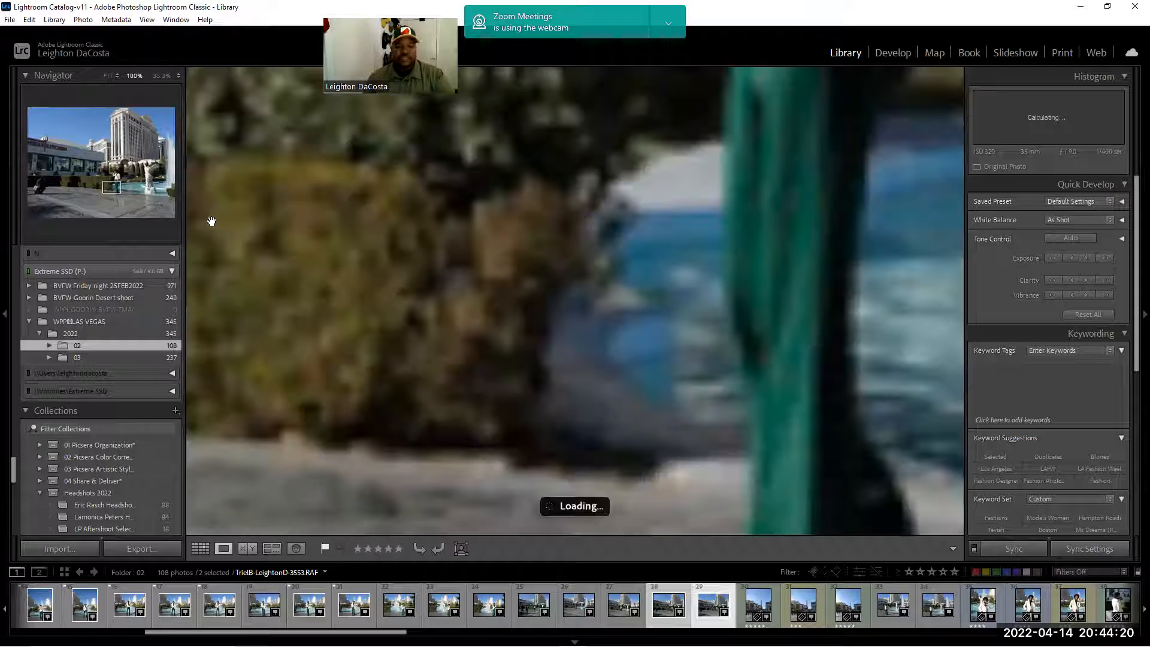
left_click_drag(830, 169, 737, 441)
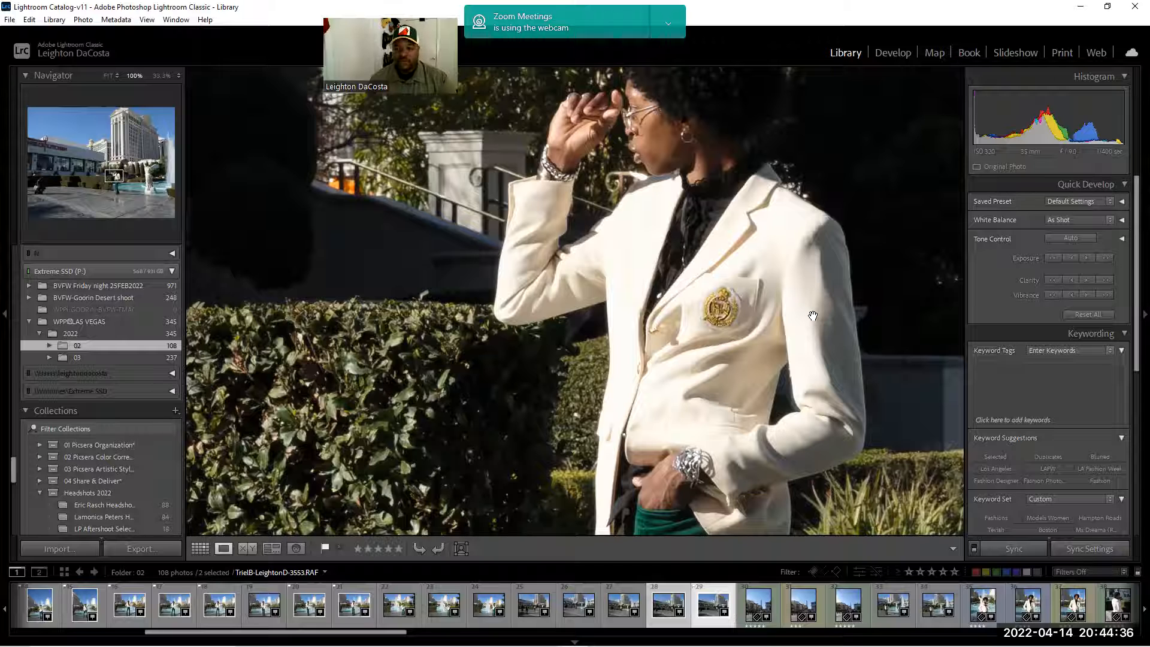
key("Left")
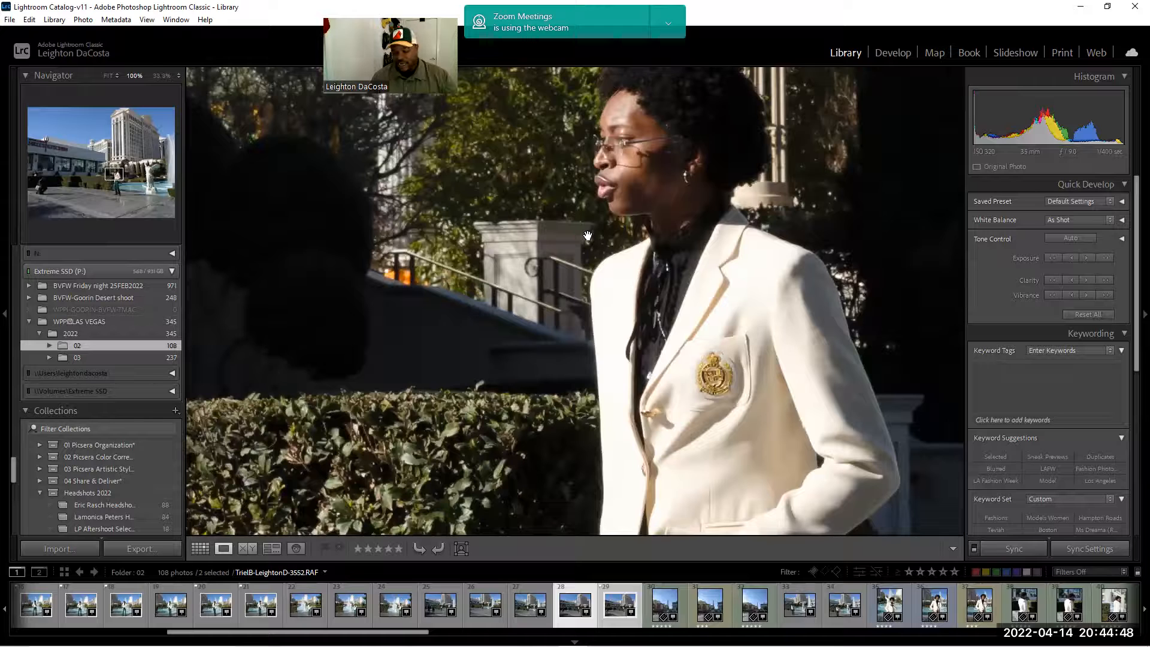
Step: Finish comparing the Hell's Kitchen pair up close, survey vertical photos 30 to 32, and flag the third as a pick
key("Right")
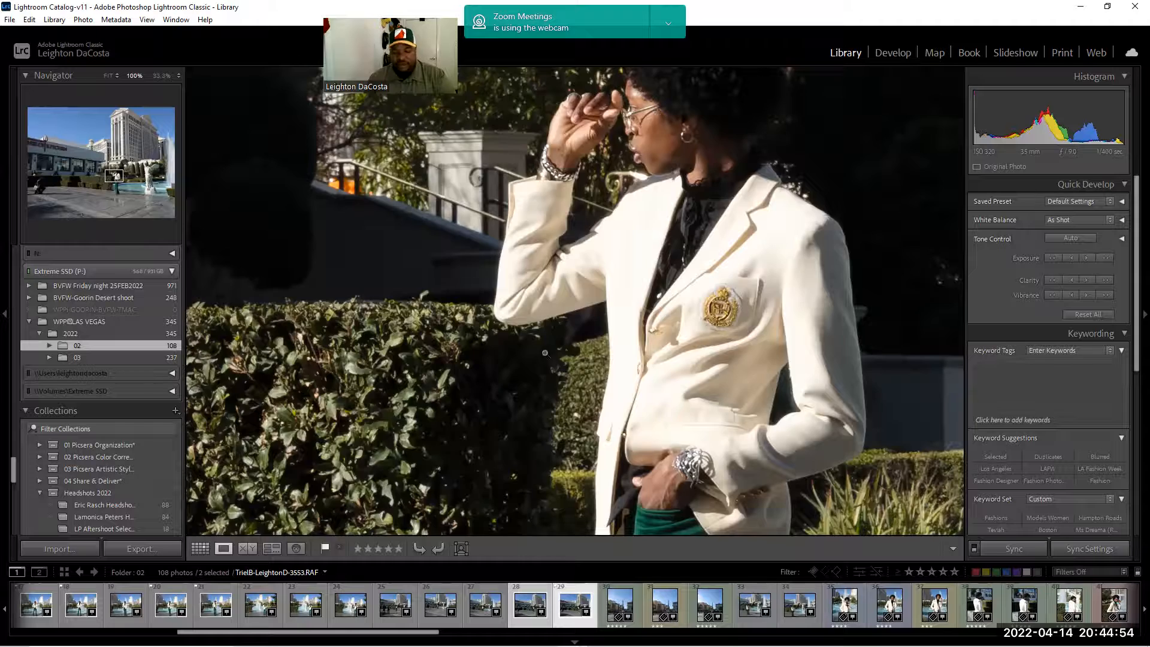
key("n")
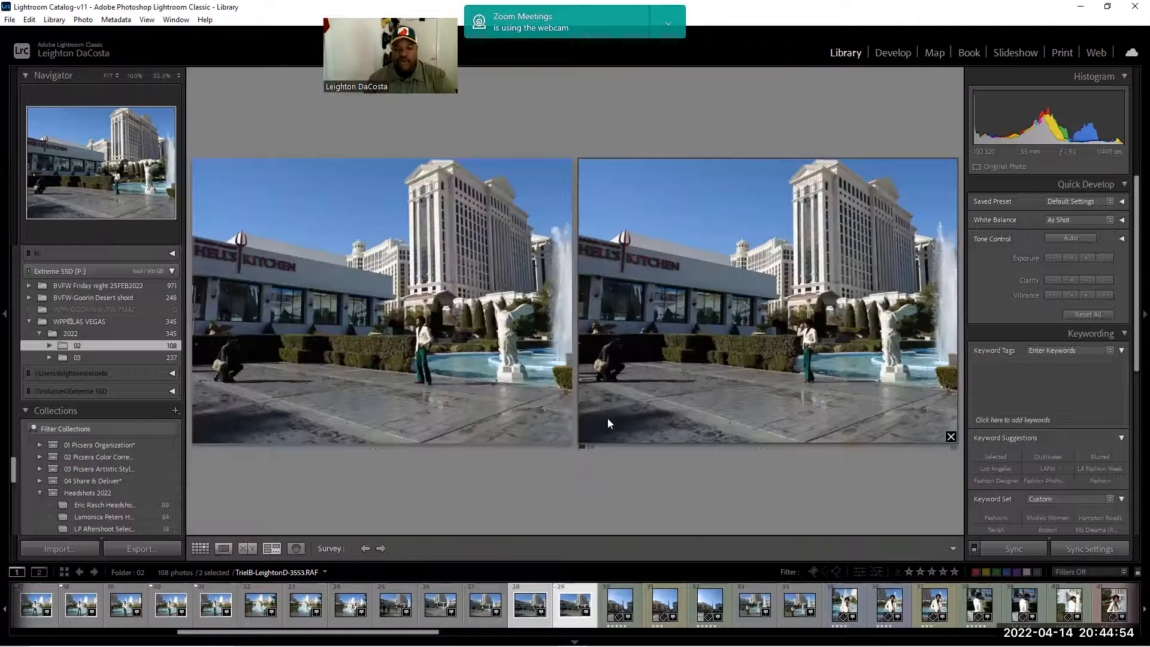
left_click(603, 610)
left_click(725, 611, "shift")
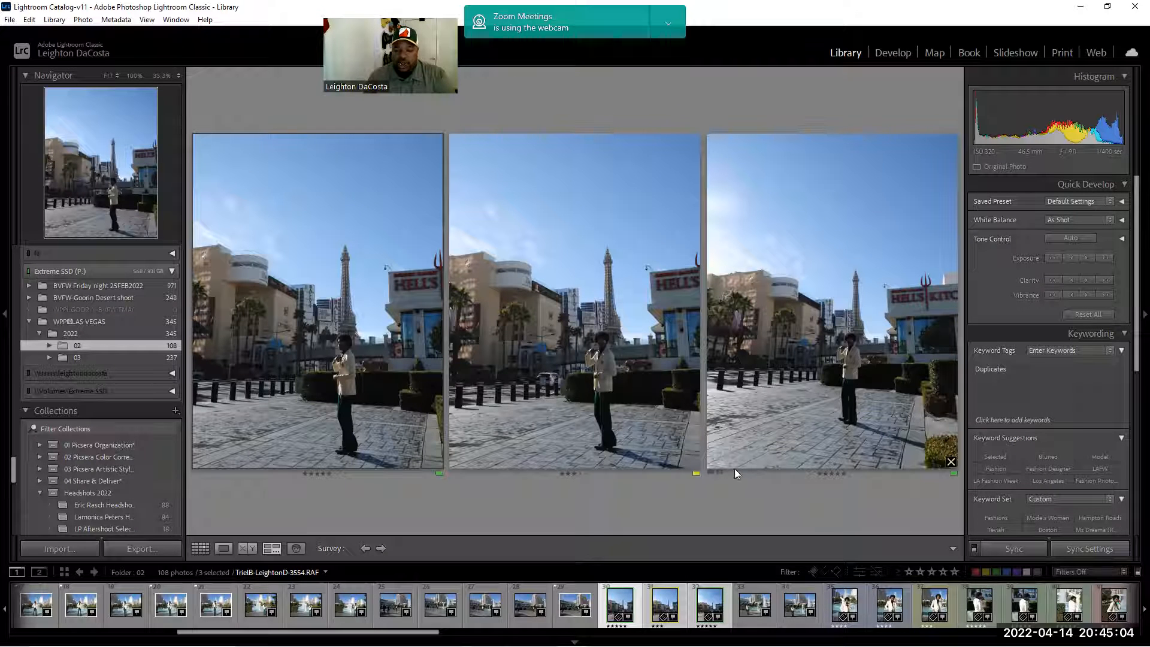
left_click(713, 472)
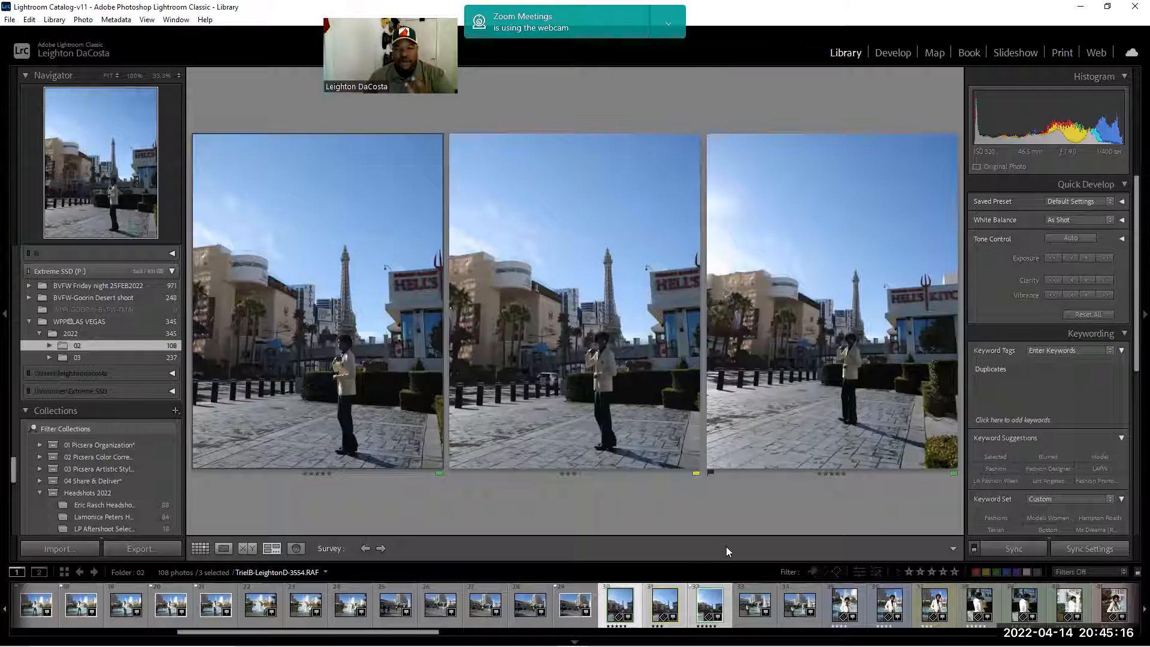
Step: Survey photos 33 and 34, the two horizontal shots of the model beside the statue and fountain
left_click(768, 616)
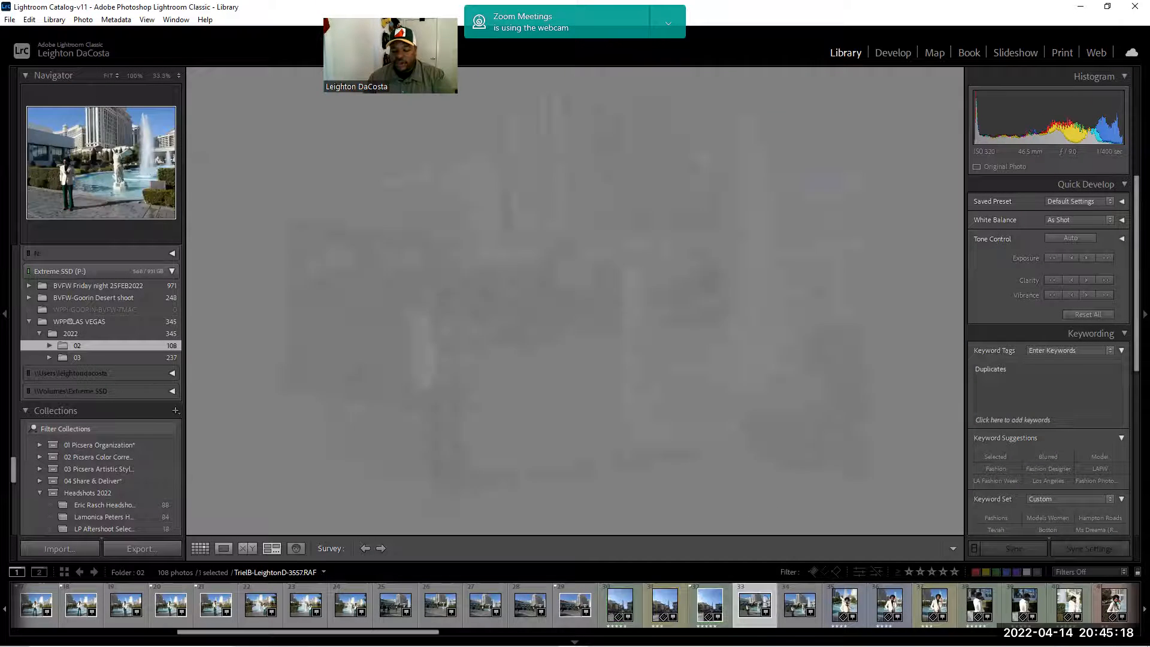
left_click(790, 616, "ctrl")
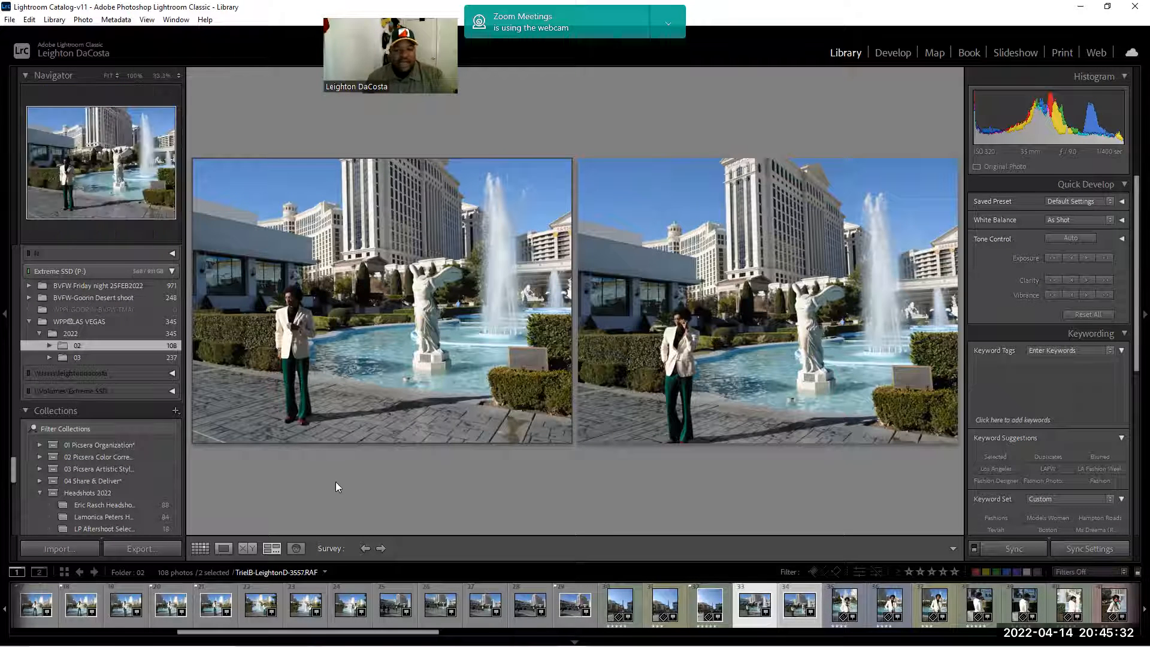
mouse_move(446, 436)
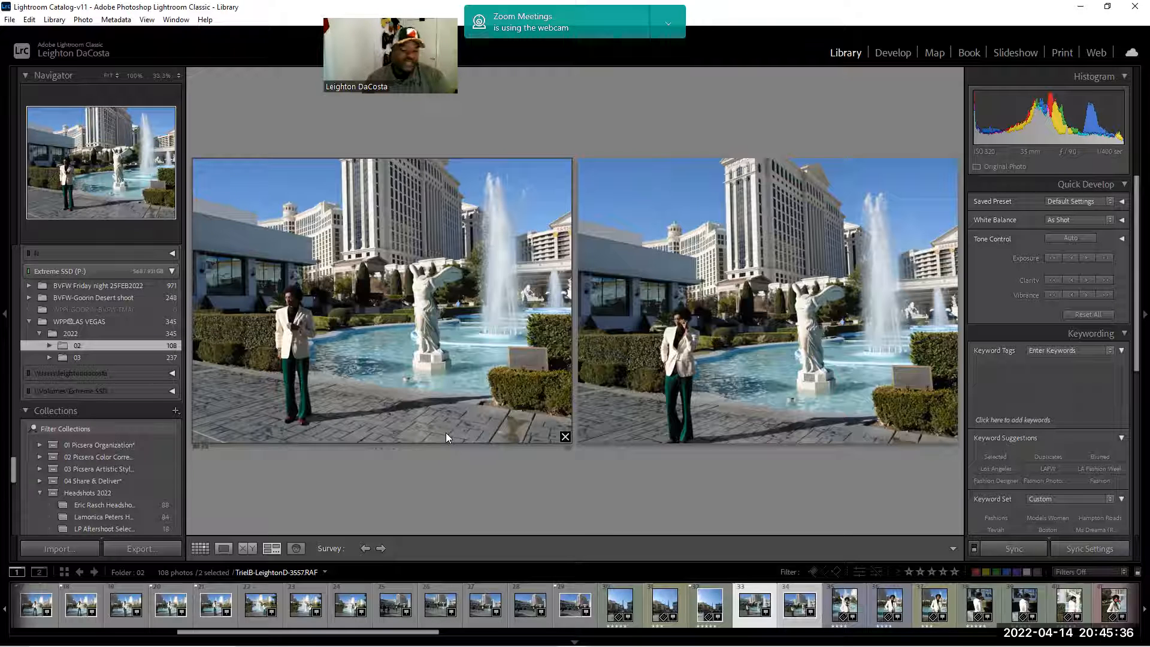
Step: Survey photos 35 to 37, the vertical fountain portraits, and flag the second and third as picks
left_click(832, 606)
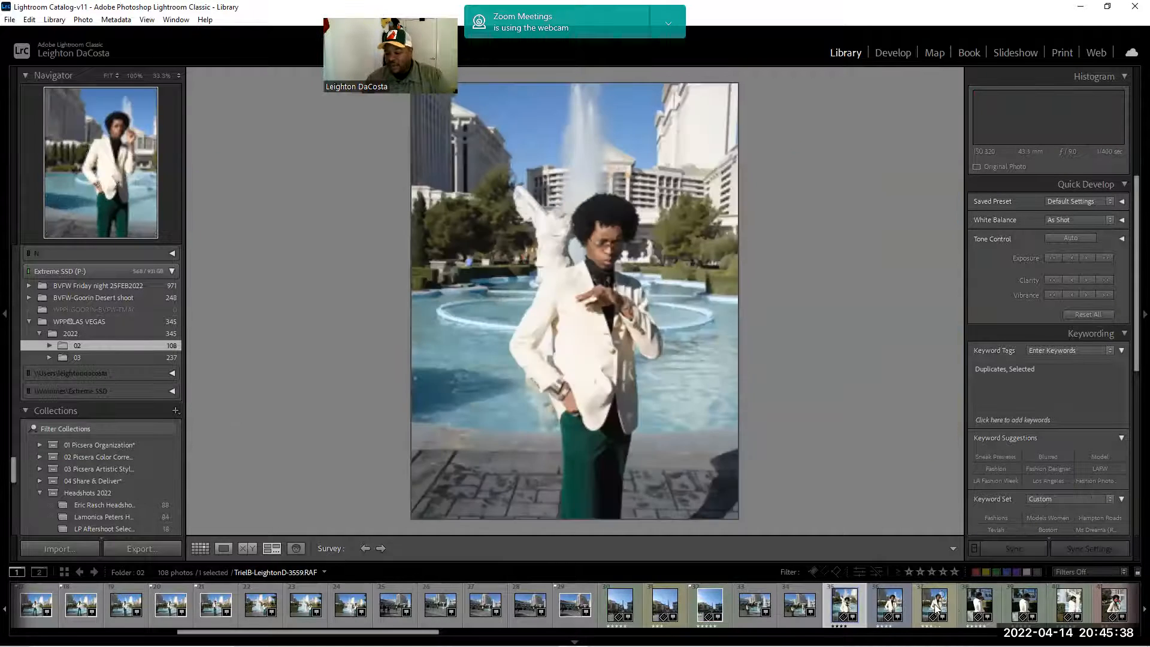
left_click(928, 604, "ctrl")
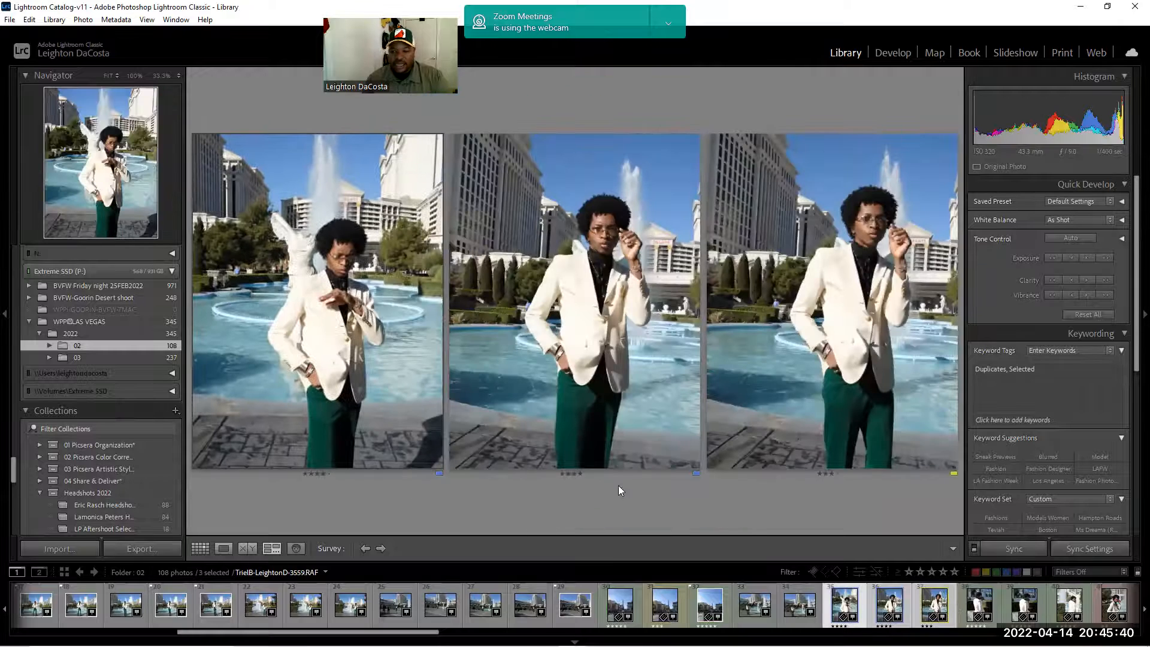
left_click(713, 473)
left_click(453, 472)
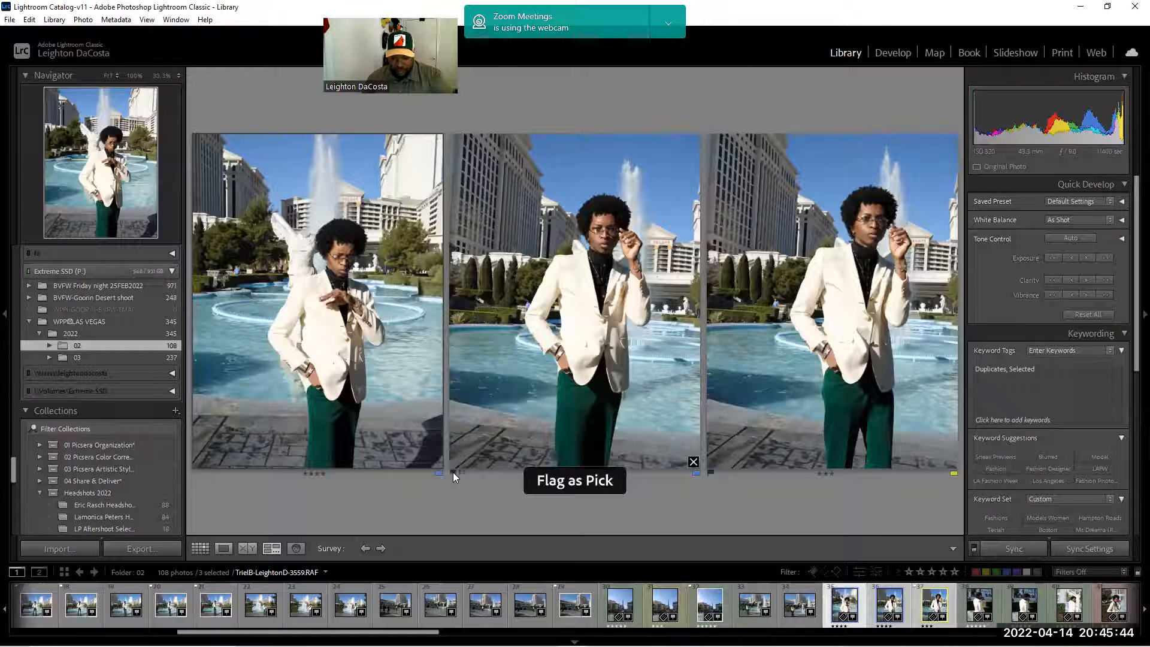
Step: Survey photos 38 and 39, the shots of the model from behind, and flag the second as a pick
left_click(977, 604)
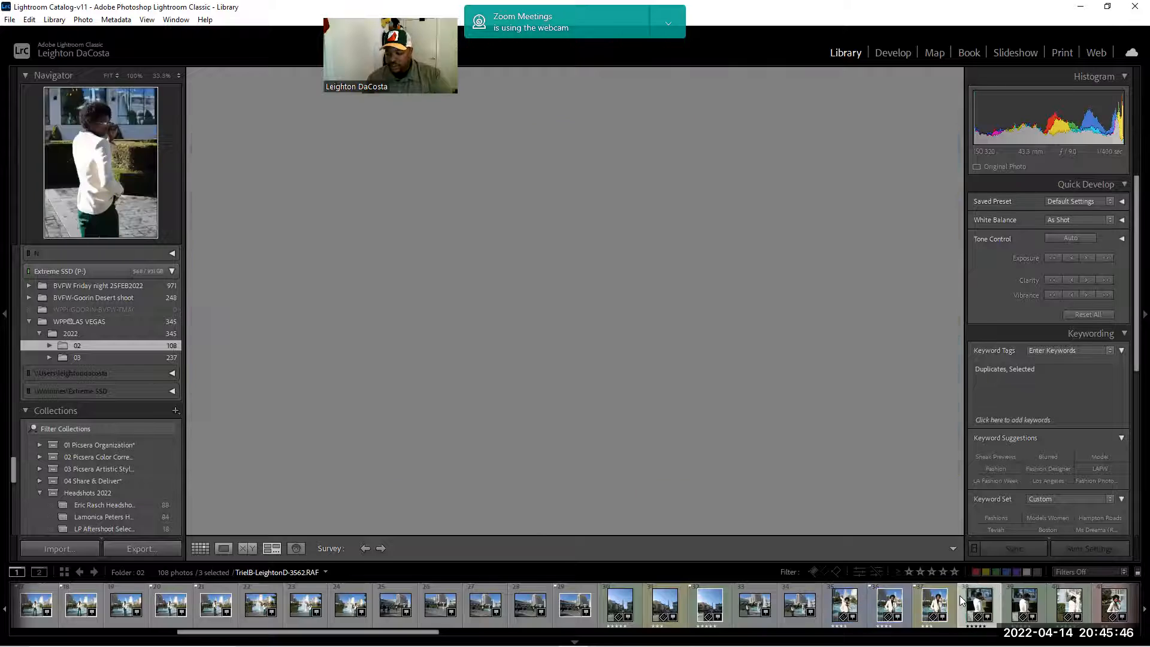
left_click(1041, 608, "ctrl")
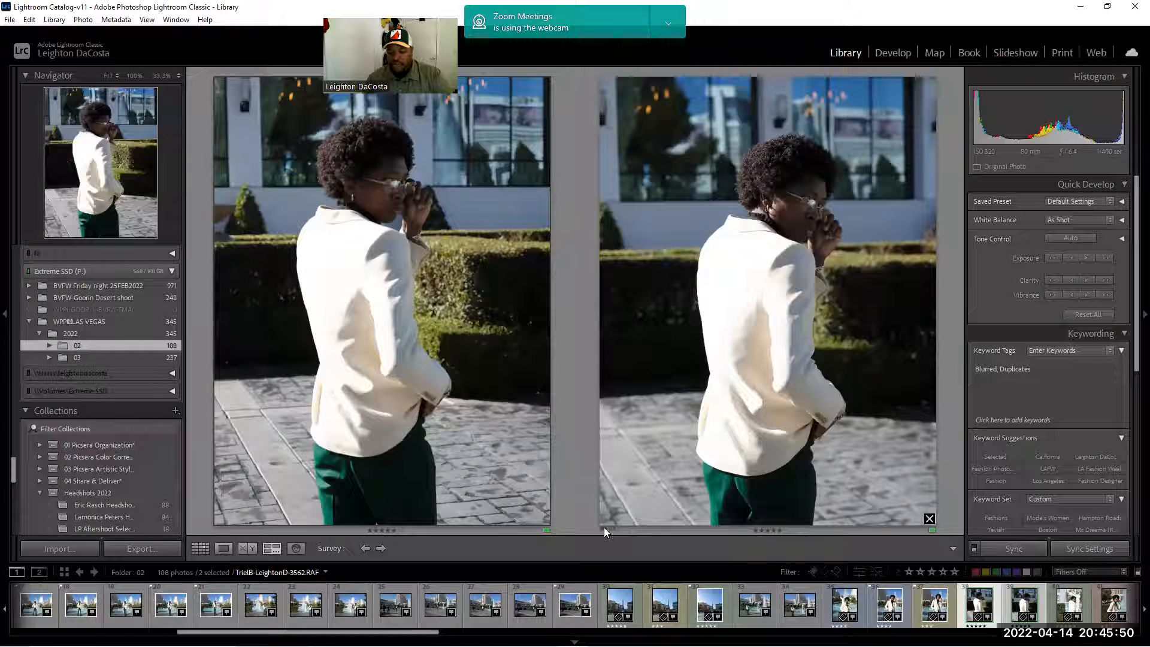
left_click(603, 528)
Step: View photo 40 with the statue, survey fountain photos 41 to 44, and flag the second of these four as a pick
scroll(798, 605, "down", 3)
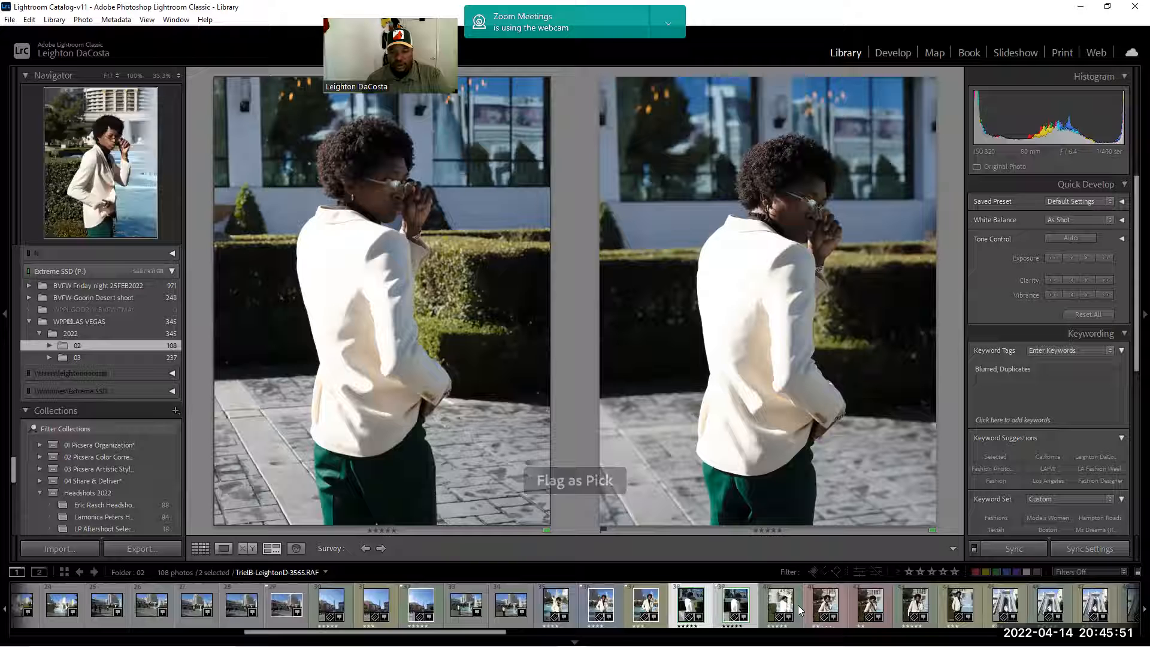
left_click(763, 603)
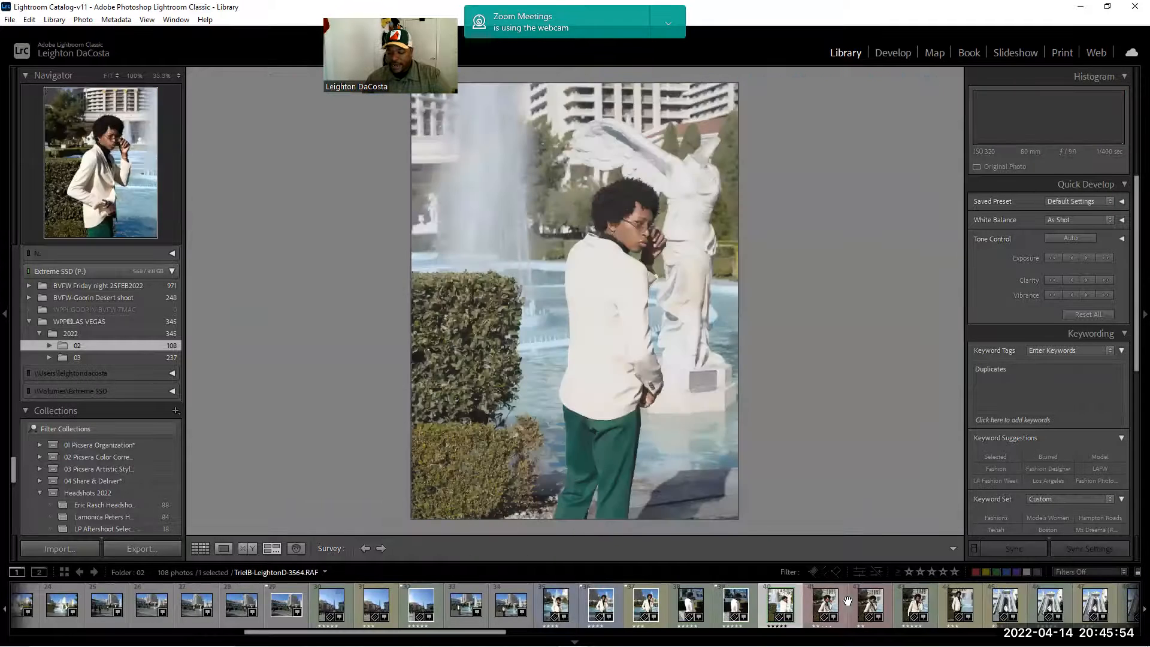
left_click(814, 608)
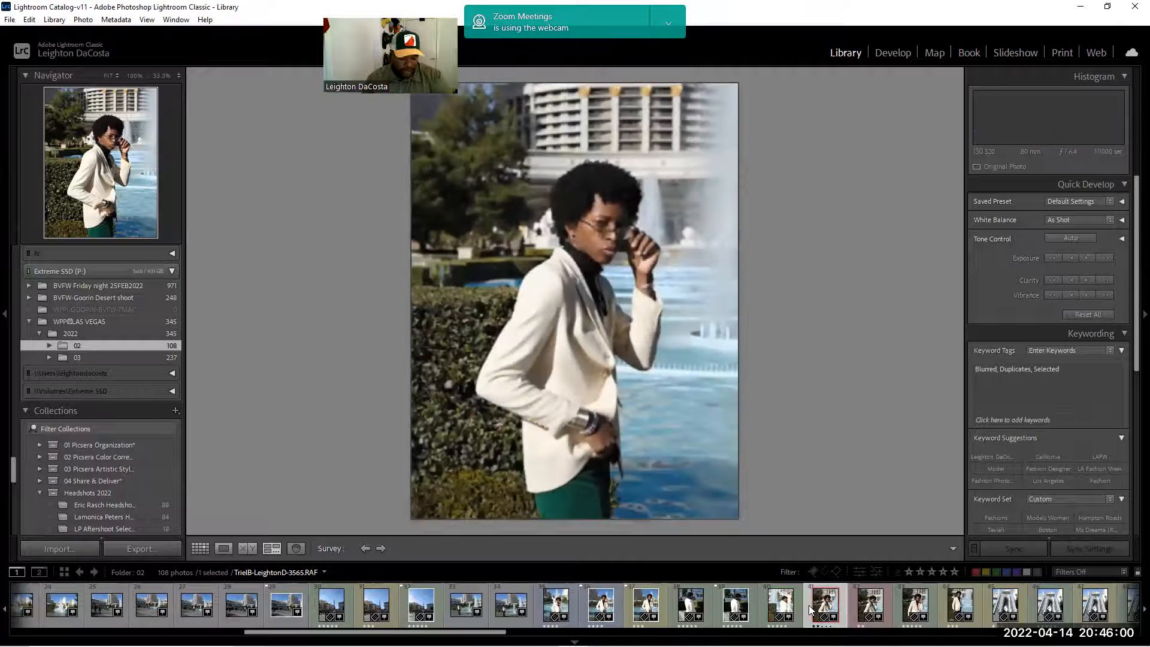
left_click(947, 603, "shift")
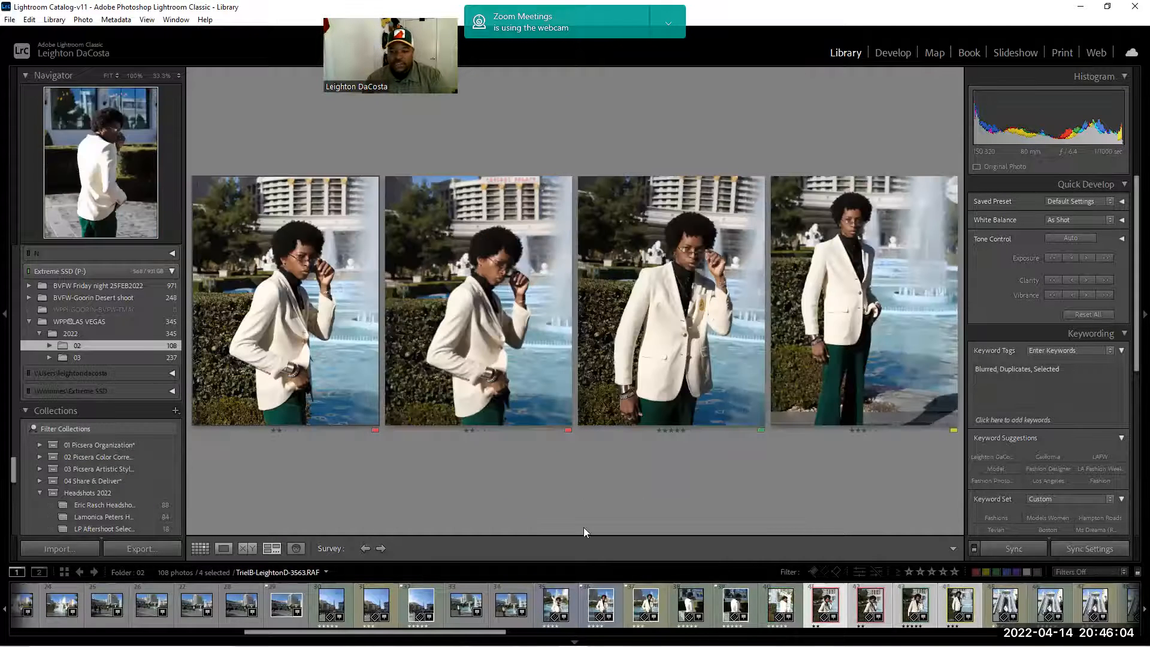
left_click(390, 431)
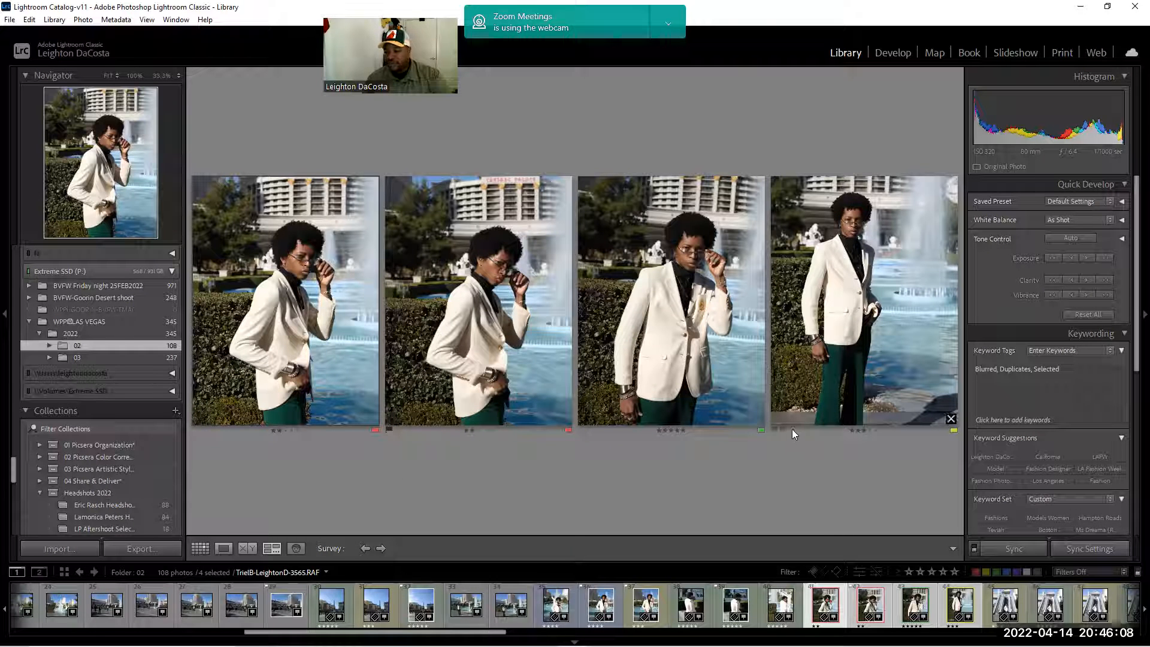
left_click(772, 429)
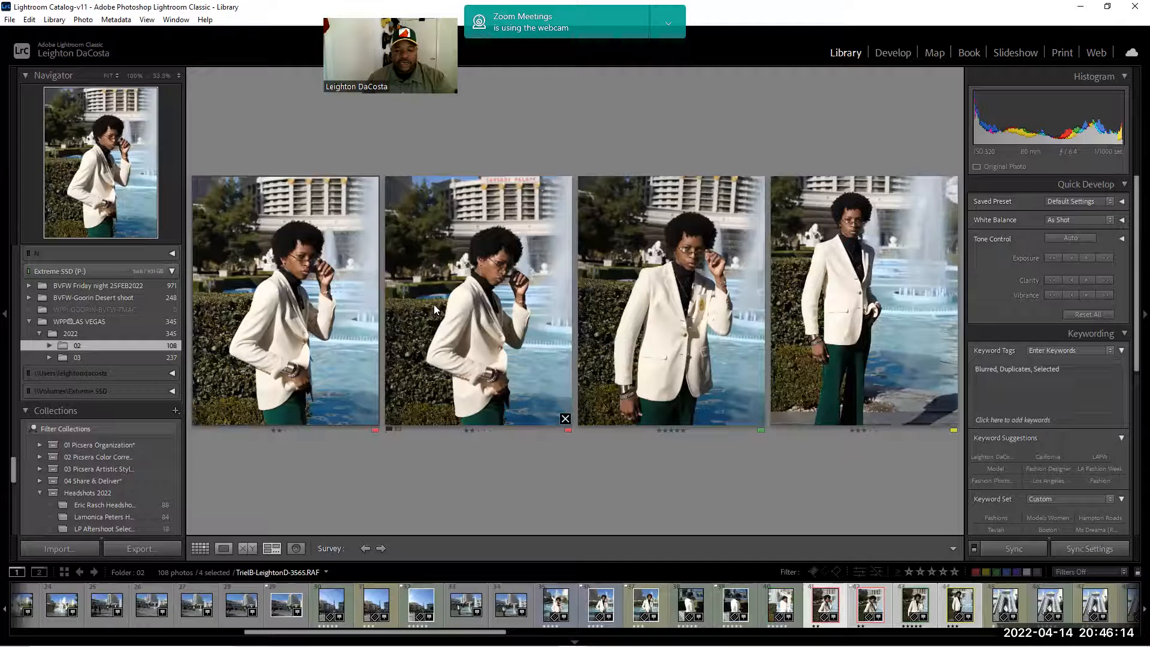
Step: Check photo 42's sharpness on the face at 100% and 33.3% zoom and on the hedge, and return to the four-photo survey
left_click(470, 294)
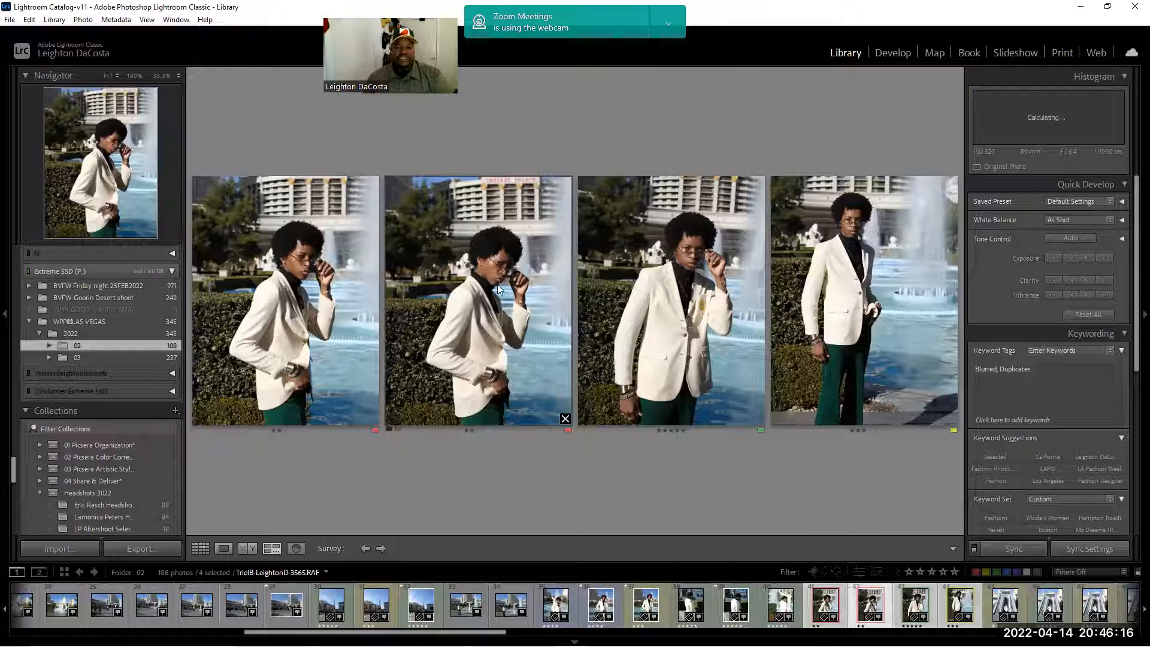
key("z")
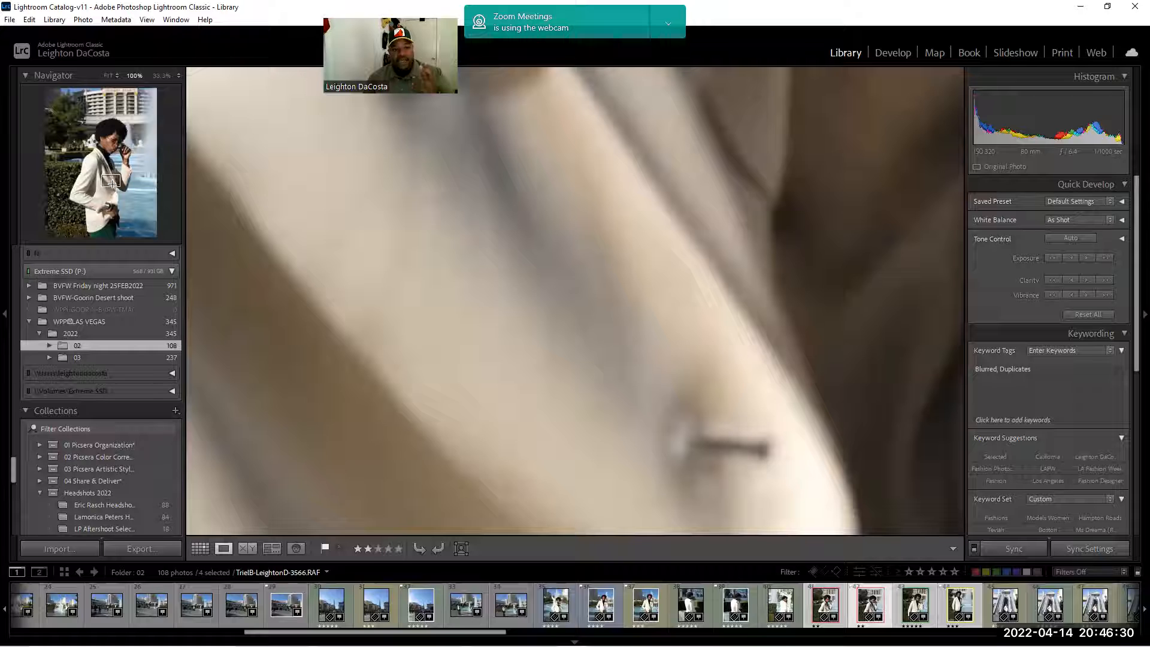
left_click_drag(108, 183, 108, 139)
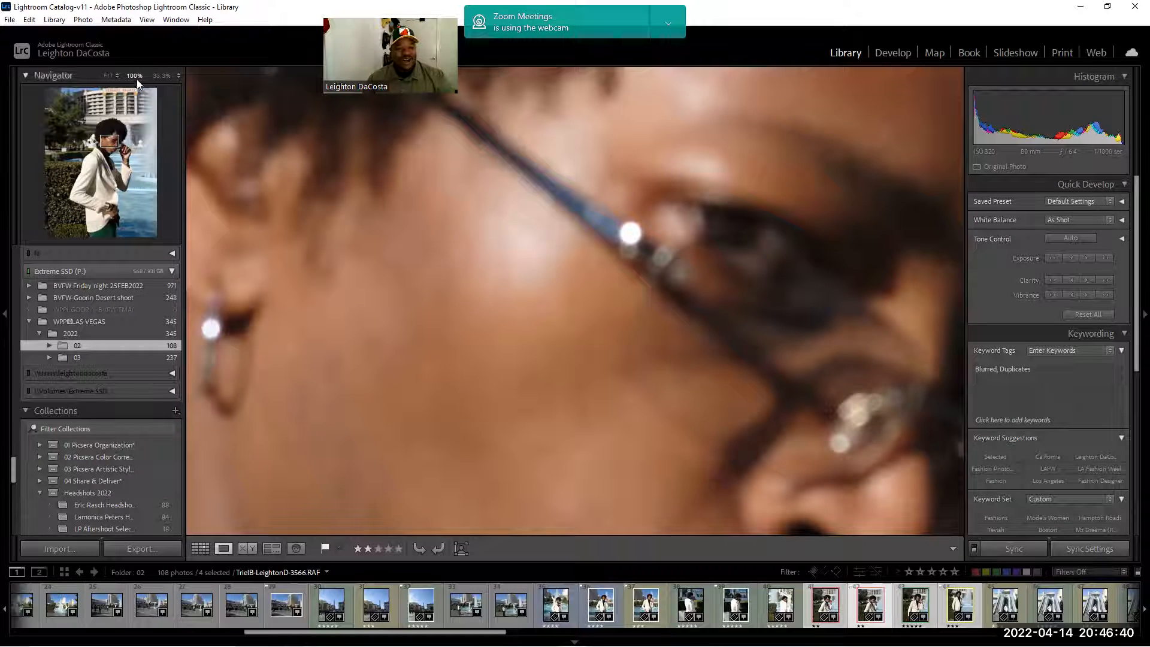
left_click(157, 76)
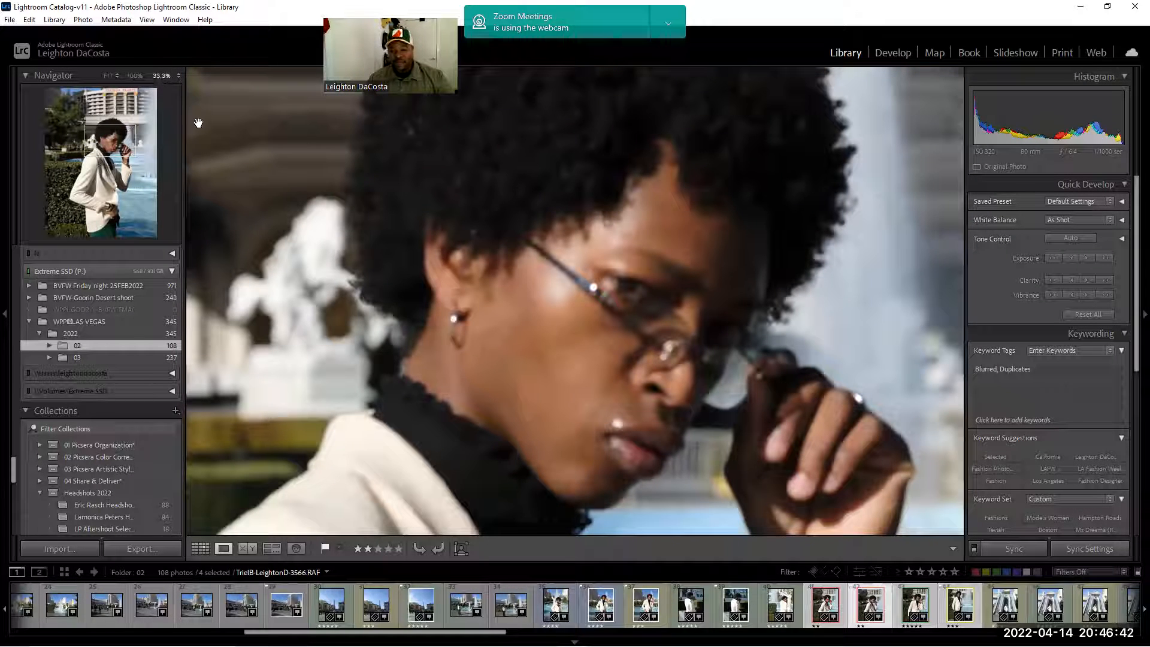
left_click(106, 74)
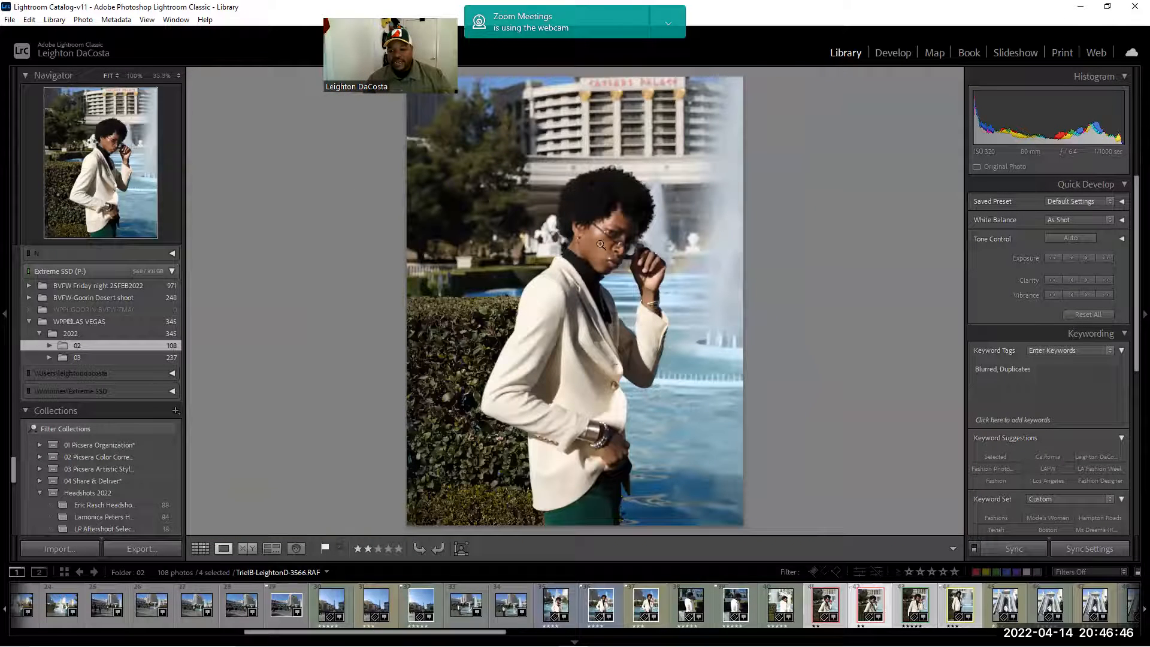
left_click(488, 328)
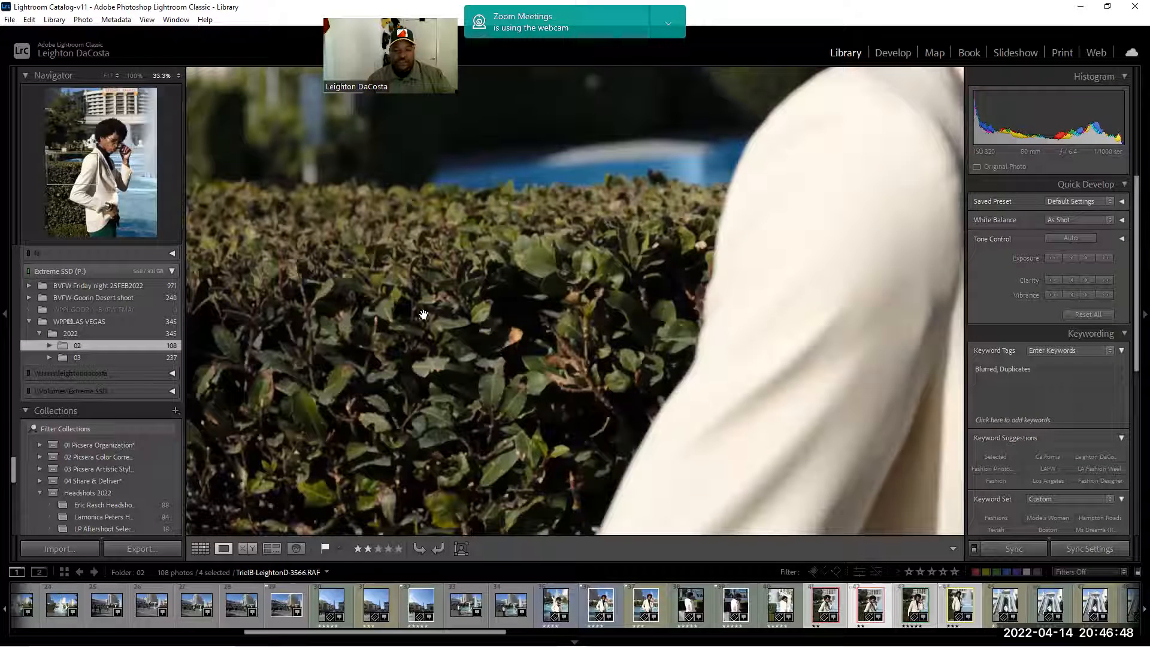
left_click(531, 324)
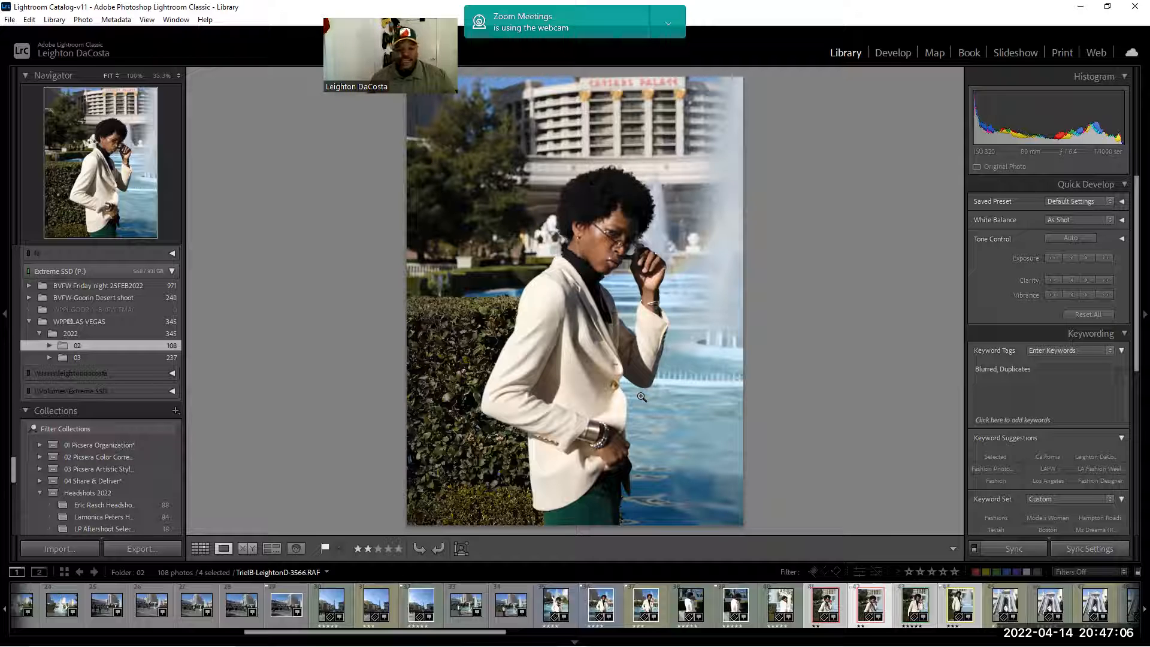
left_click(269, 548)
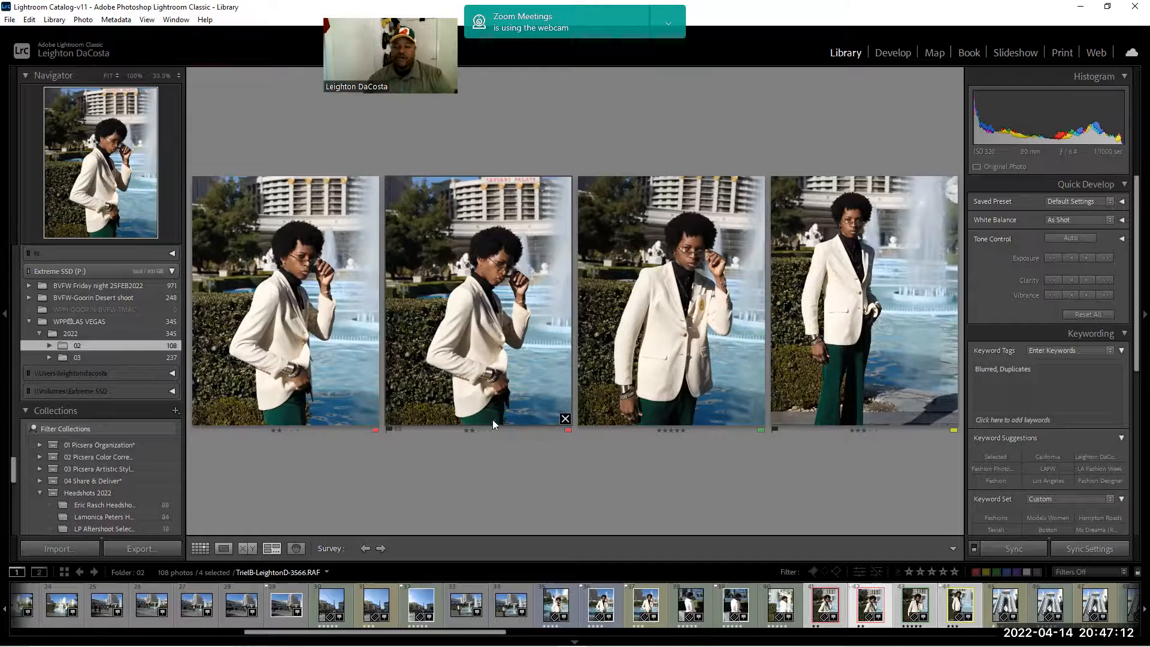
Step: Survey escalator photos 45 to 54 and remove the last two from the comparison
left_click(990, 600)
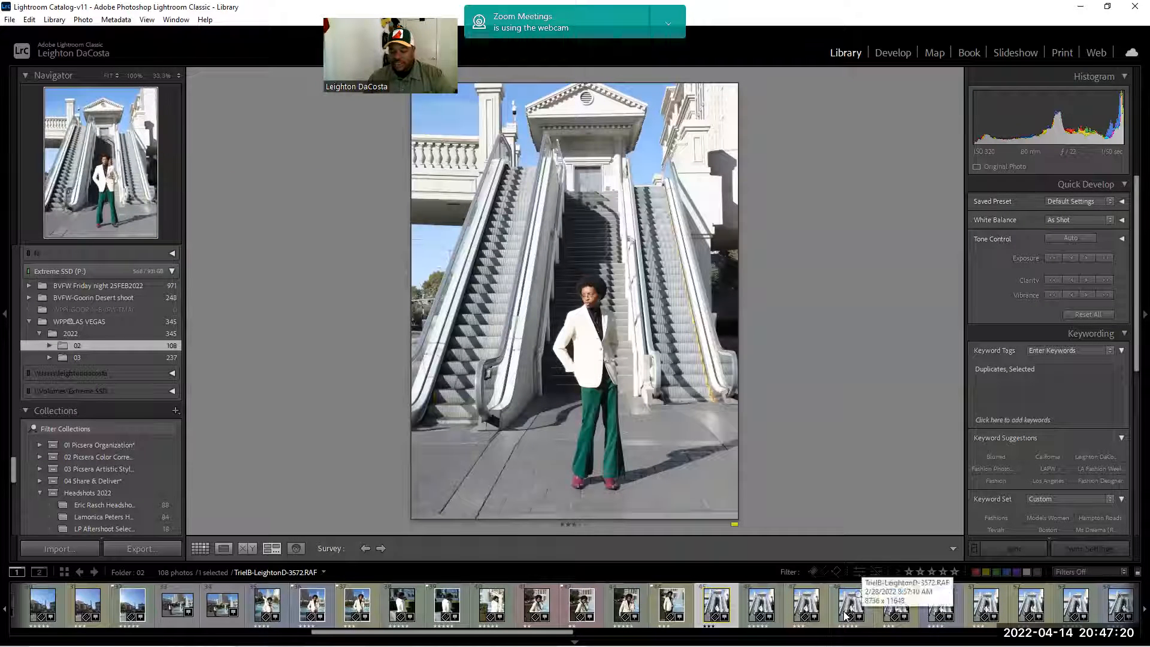
scroll(827, 610, "down", 3)
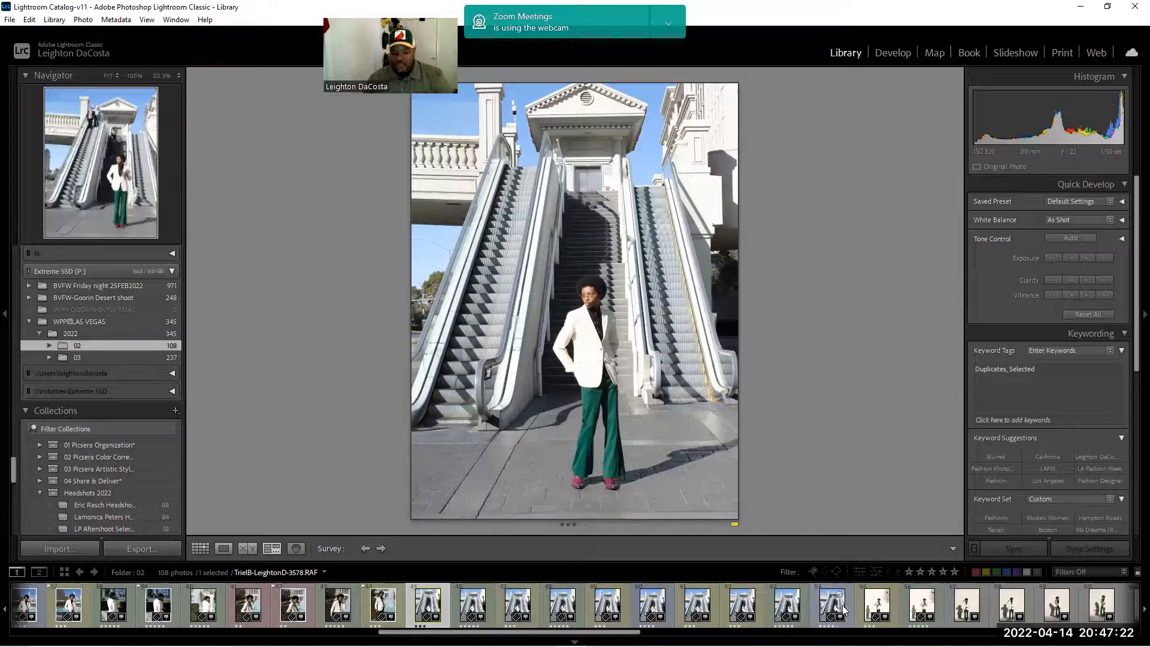
left_click(846, 608, "shift")
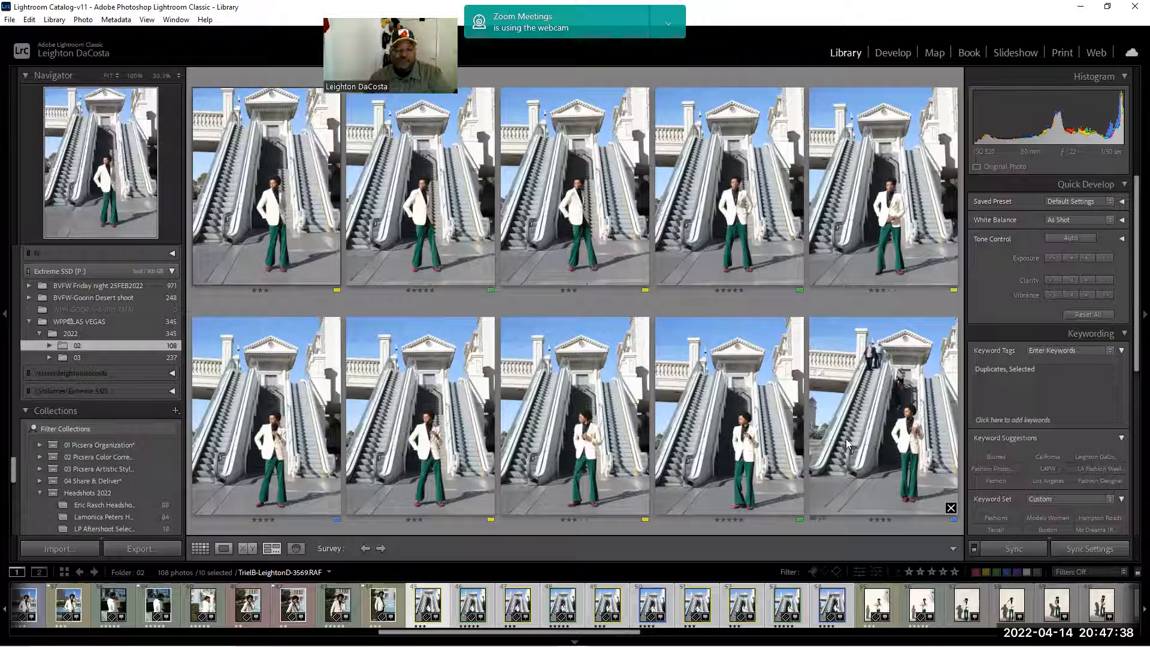
left_click(951, 508)
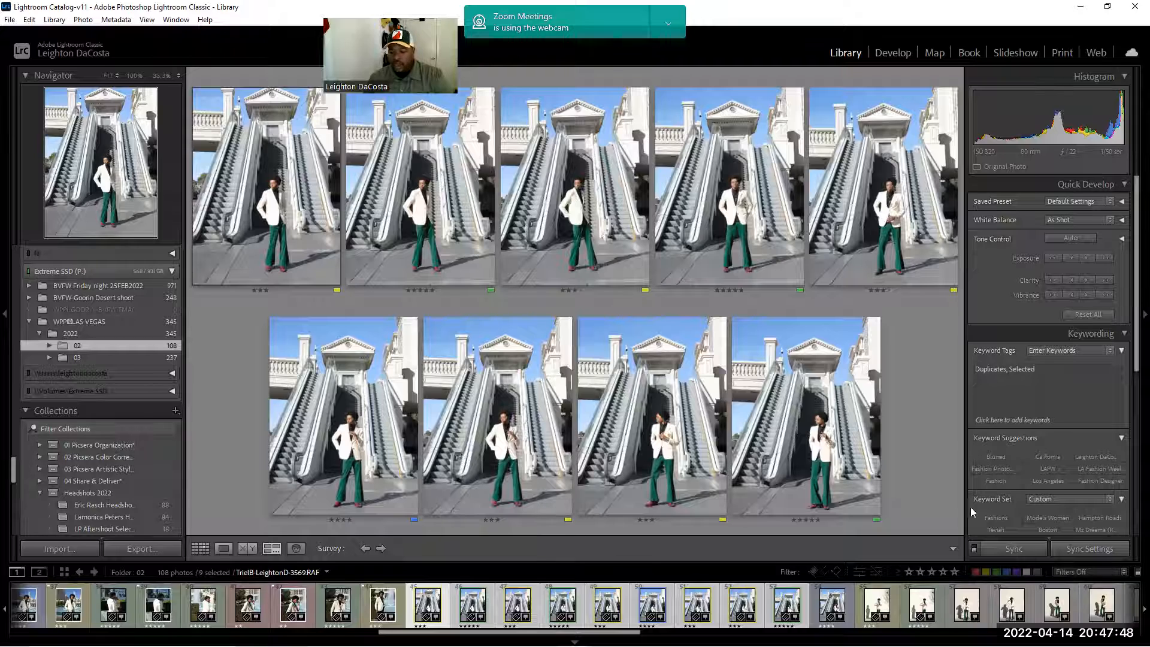
left_click(874, 508)
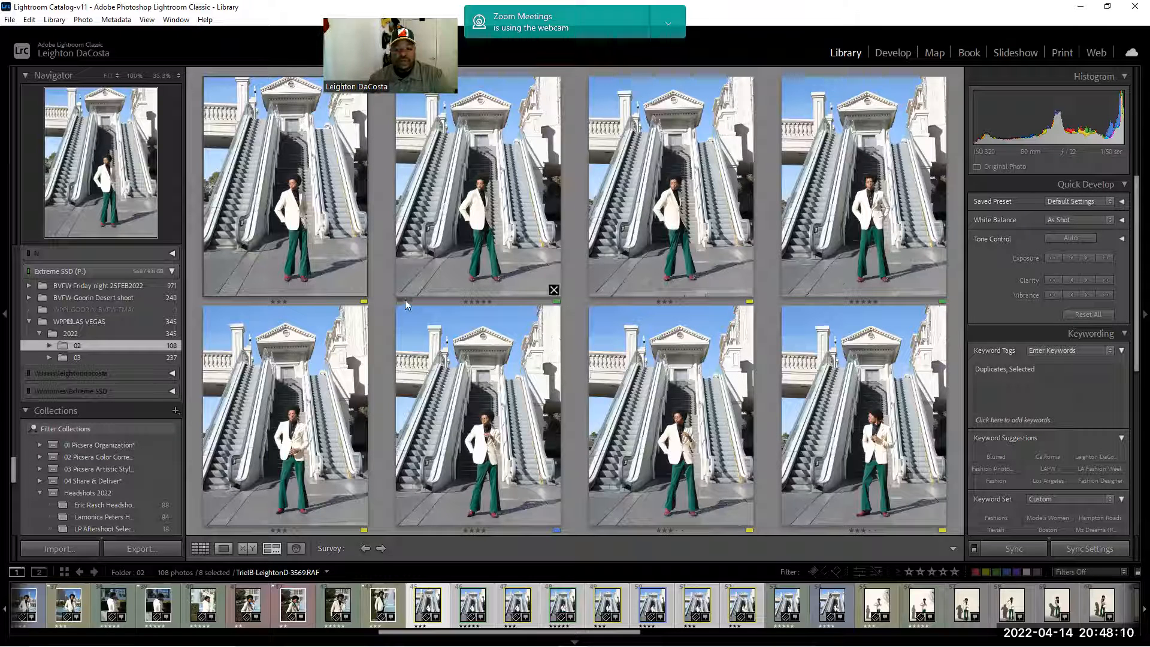
Step: Narrow the escalator survey to photos 48 to 50, flagging photos 51 and 52 as picks before removing them
left_click(552, 289)
left_click(557, 288)
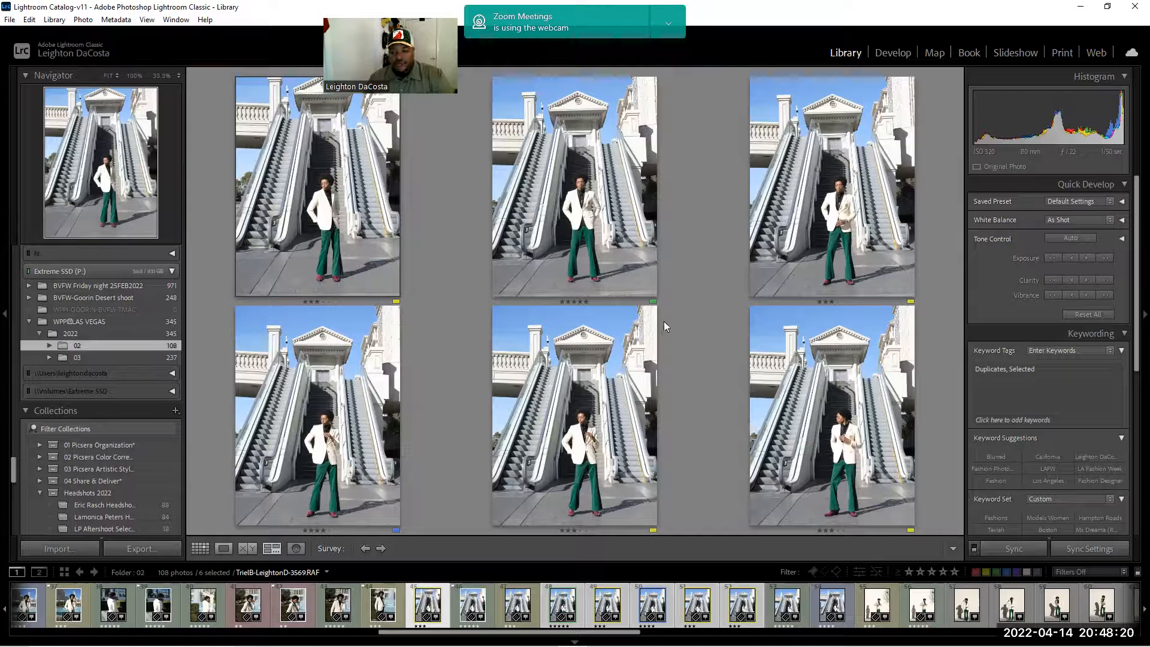
left_click(644, 206)
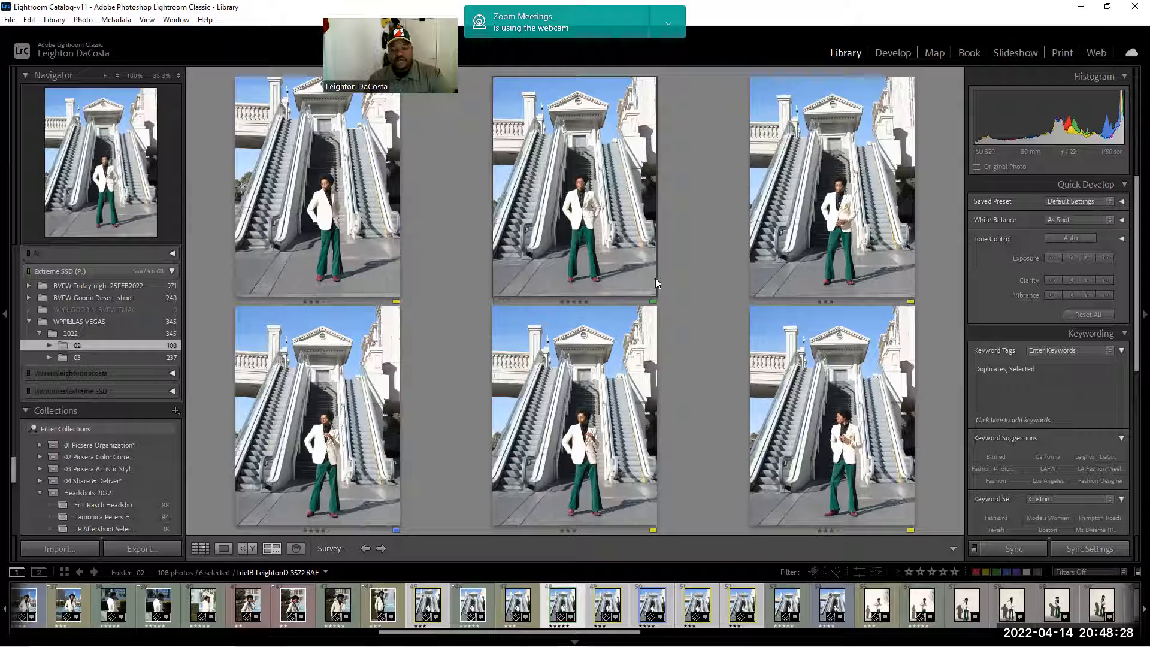
left_click(393, 289)
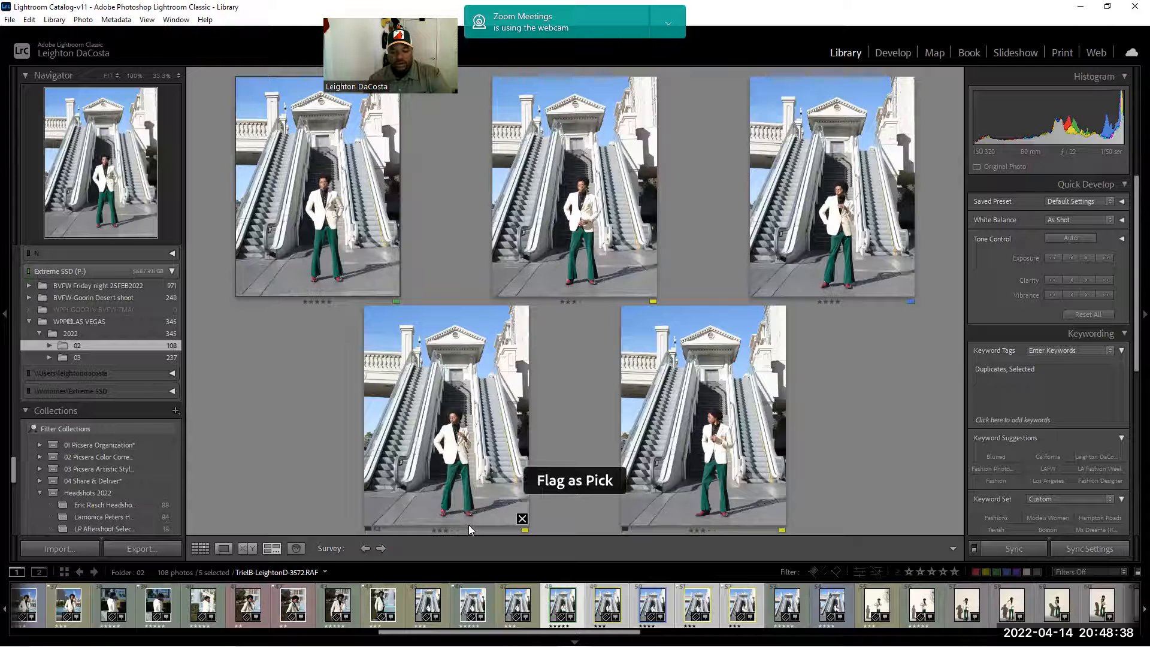
left_click(522, 519)
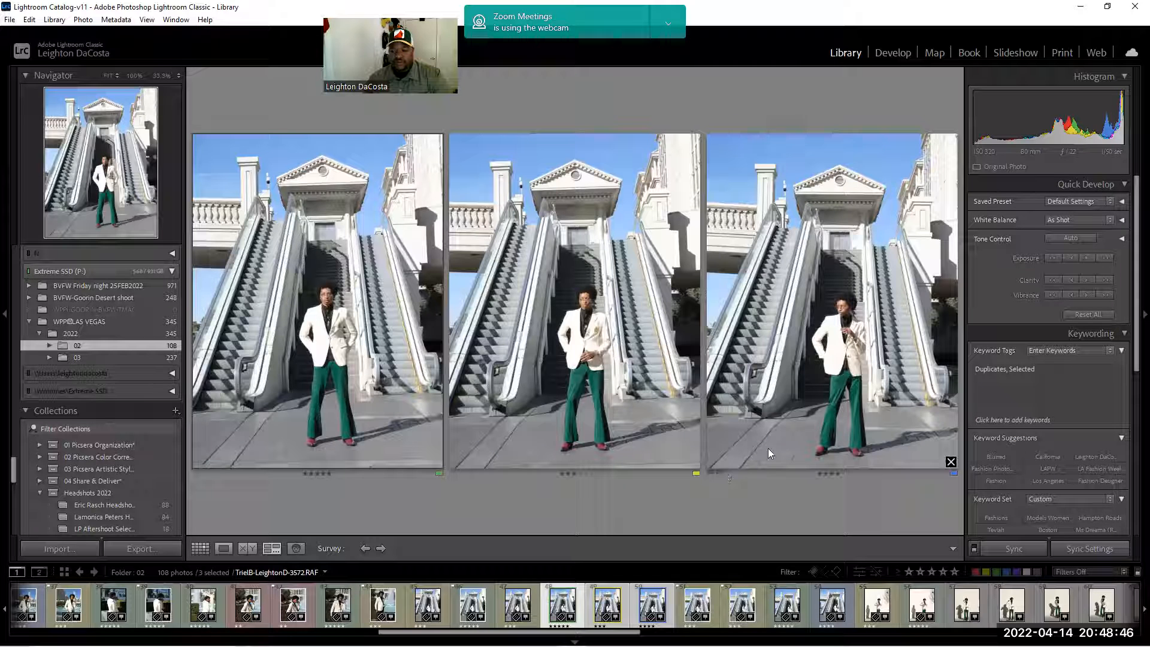
Step: Flag the third escalator photo as a pick and survey the white-wall photos 55 to 62
left_click(711, 473)
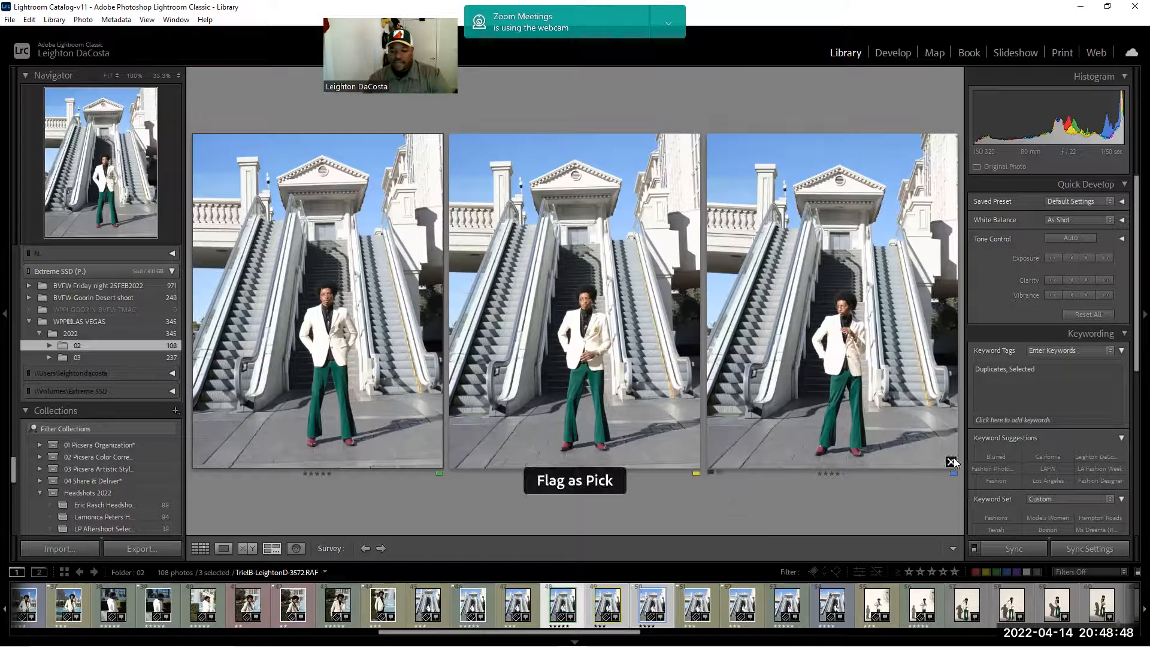
left_click(860, 602)
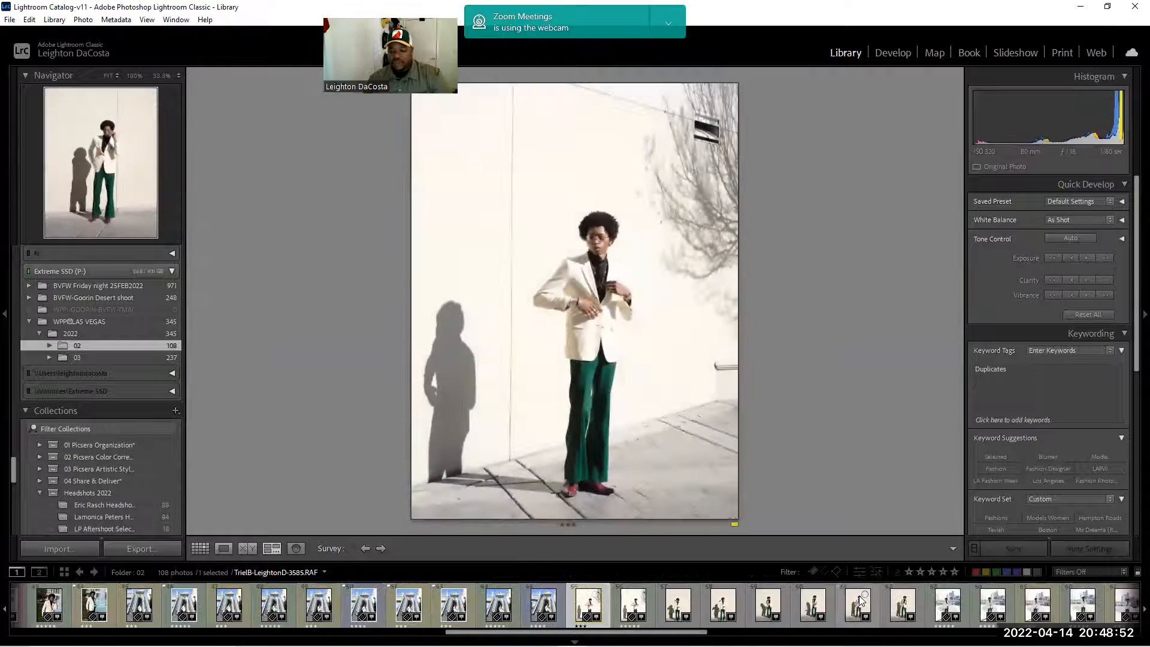
left_click(914, 600, "shift")
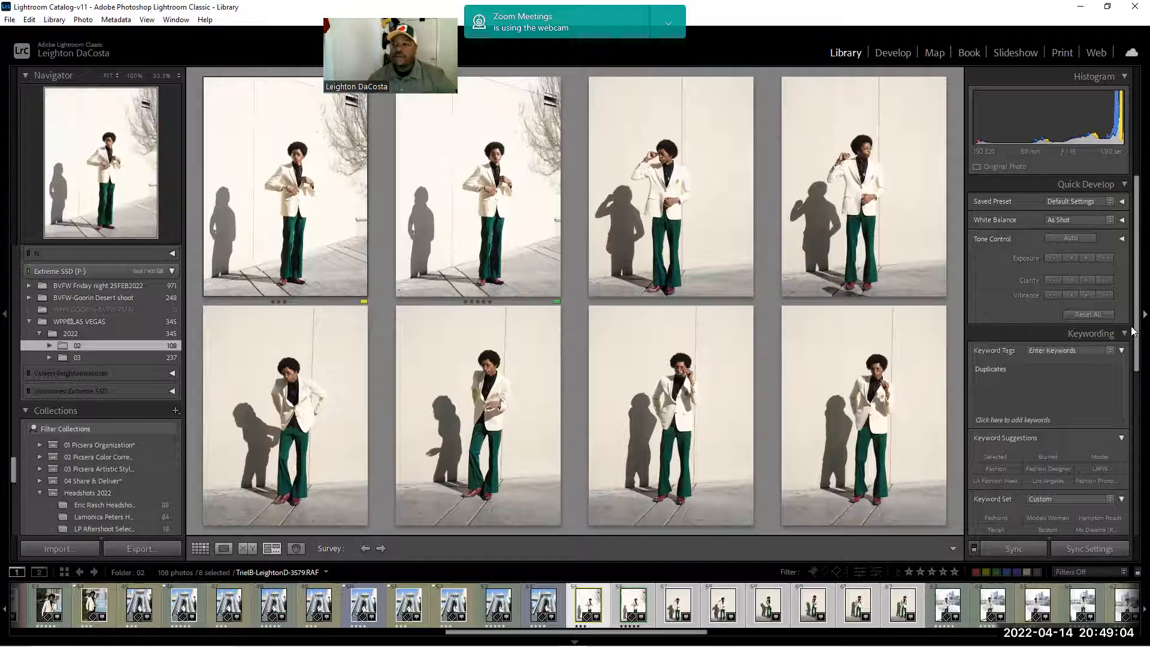
Step: Convert the eight surveyed wall photos to Black & White together and return to their survey
left_click(892, 53)
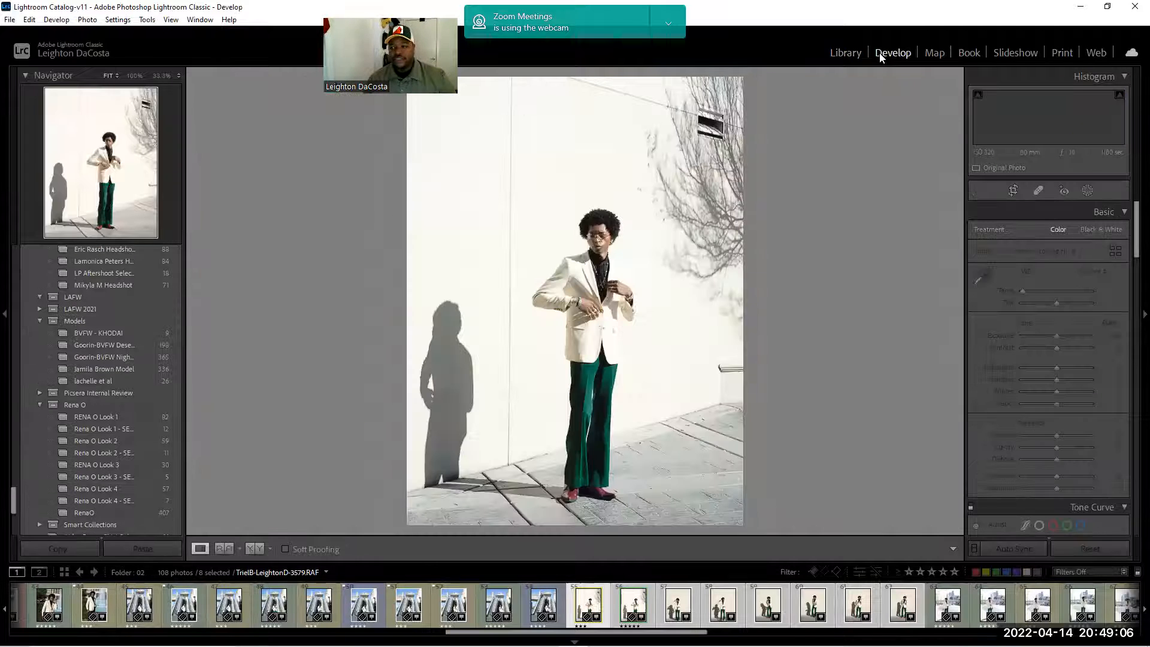
left_click(1107, 230)
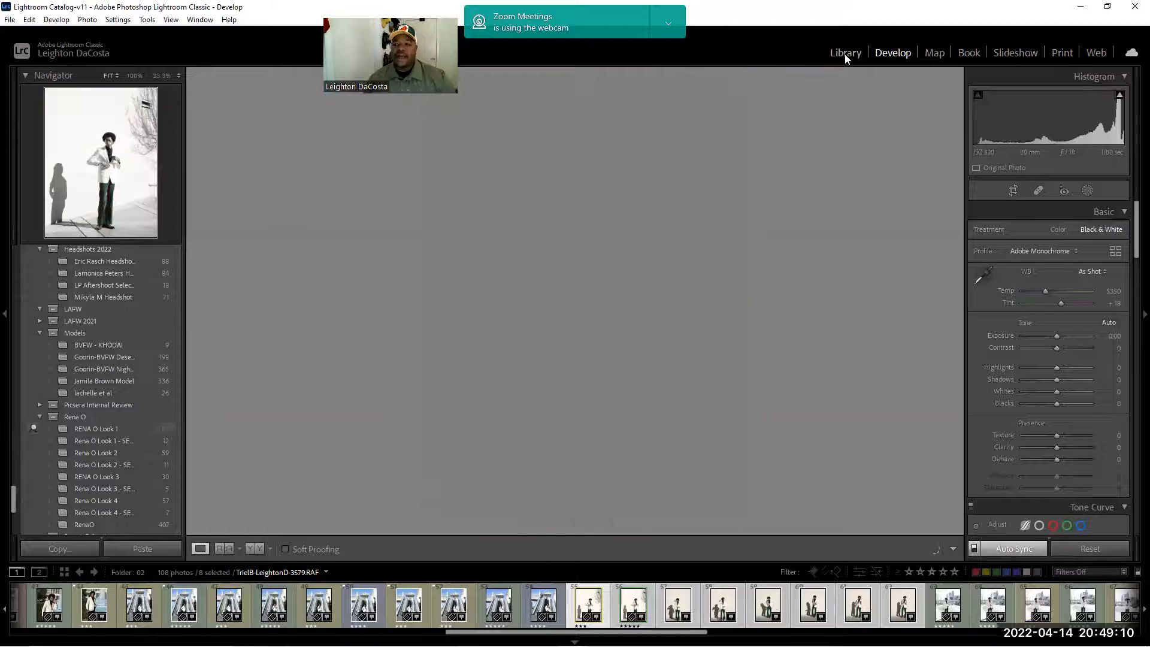
left_click(845, 54)
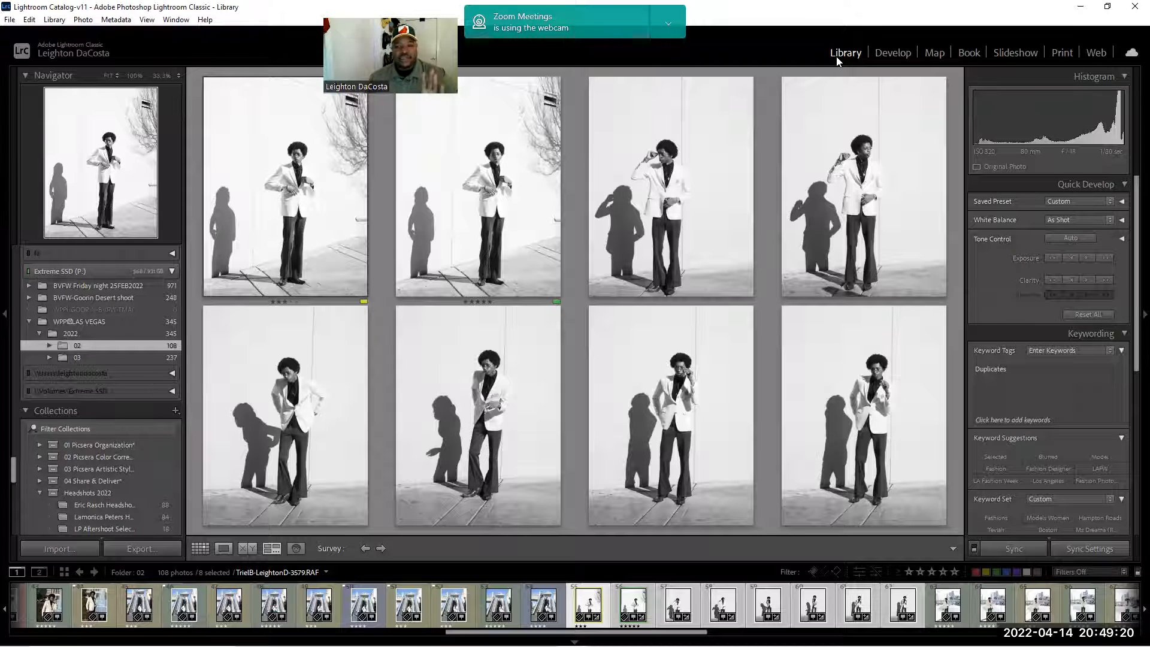
Step: Narrow the wall survey to photos 55, 57, 58 and 61 by removing the other four
left_click(555, 290)
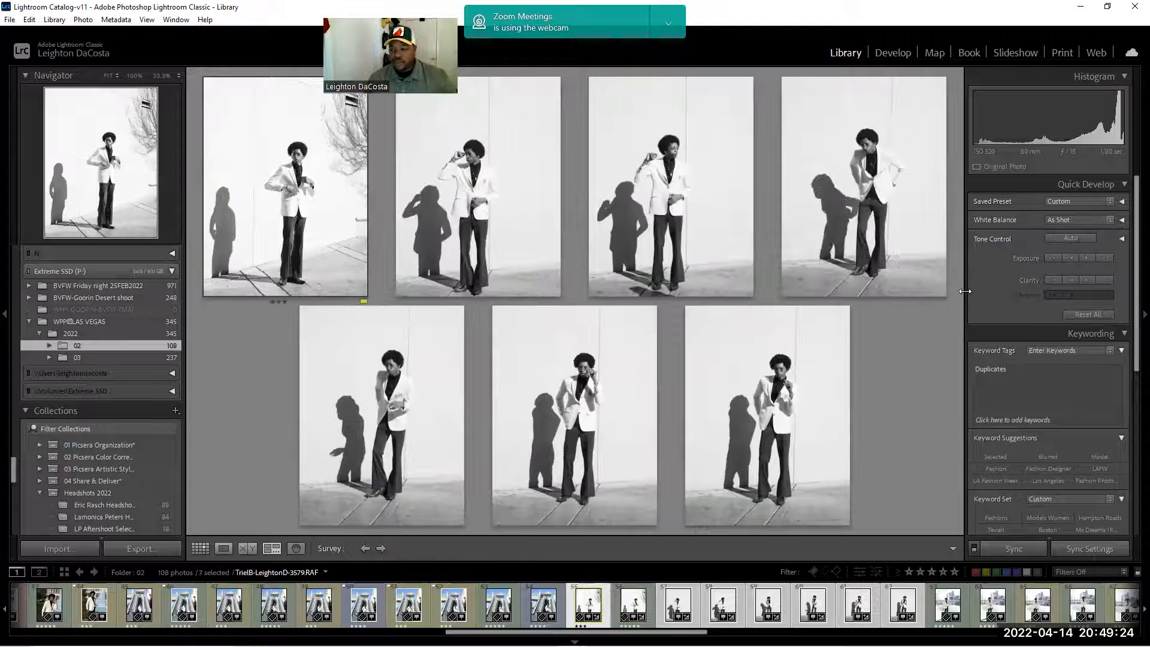
left_click(938, 290)
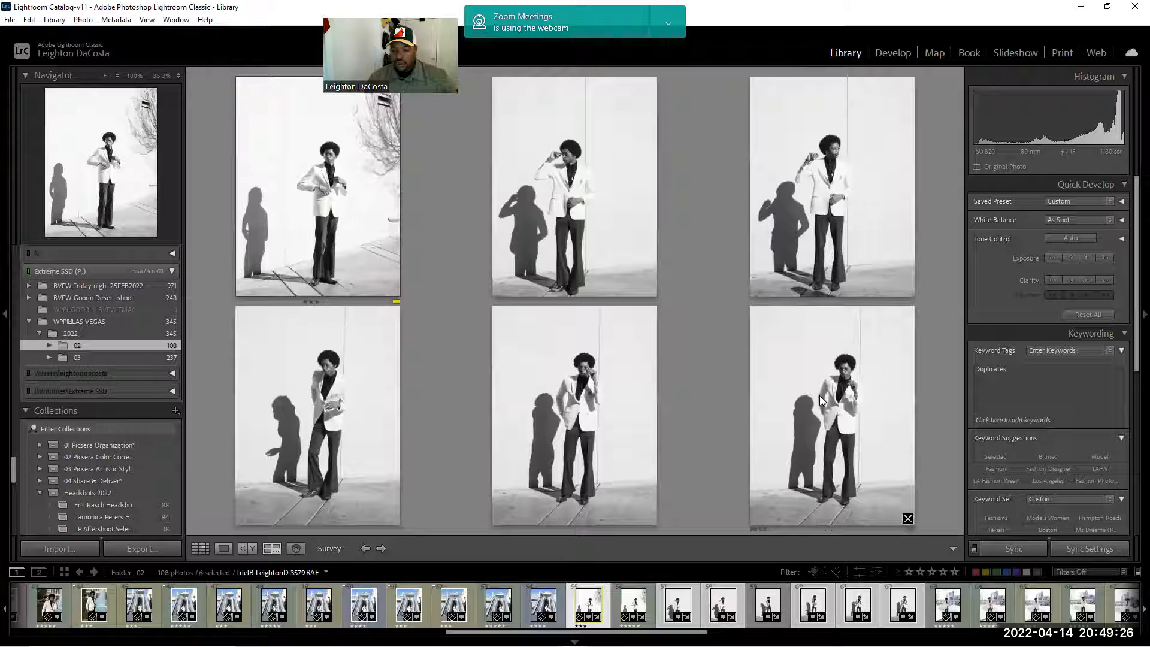
left_click(908, 519)
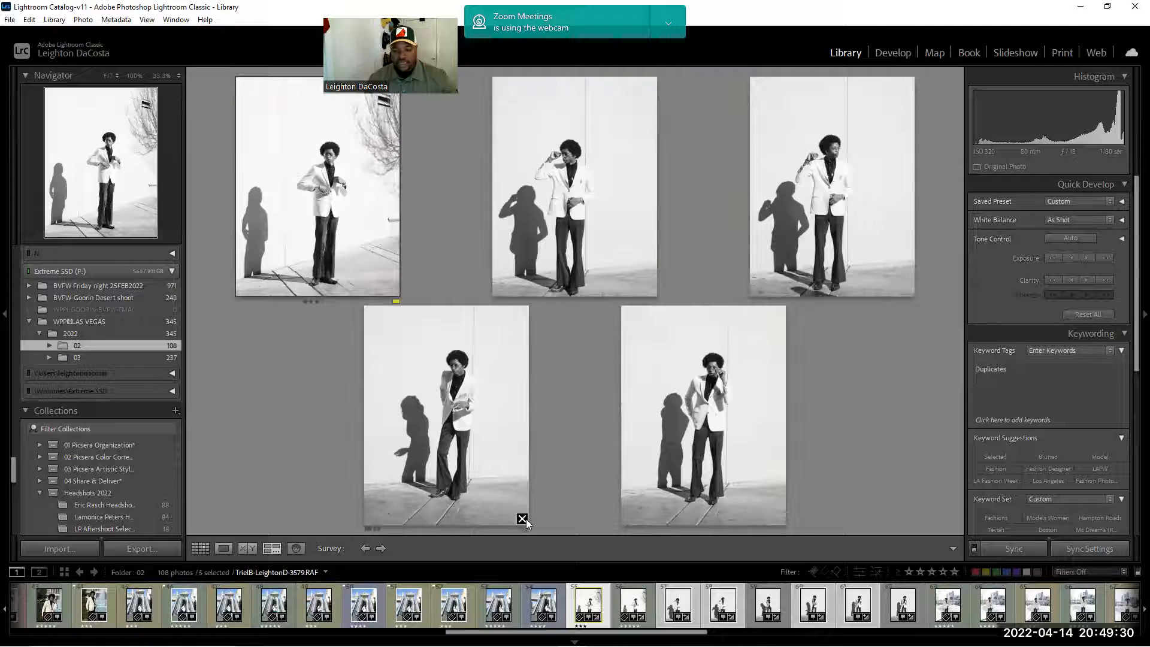
left_click(522, 518)
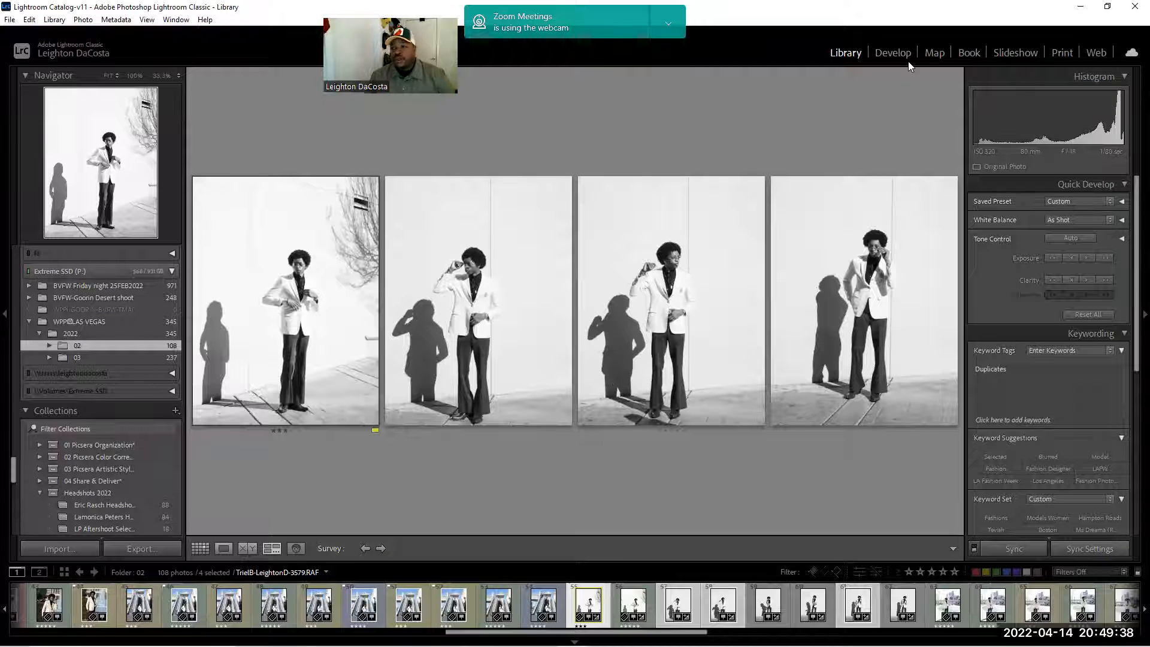
Step: Flag all four remaining black-and-white wall photos as picks in Develop and return to the Library survey
left_click(892, 53)
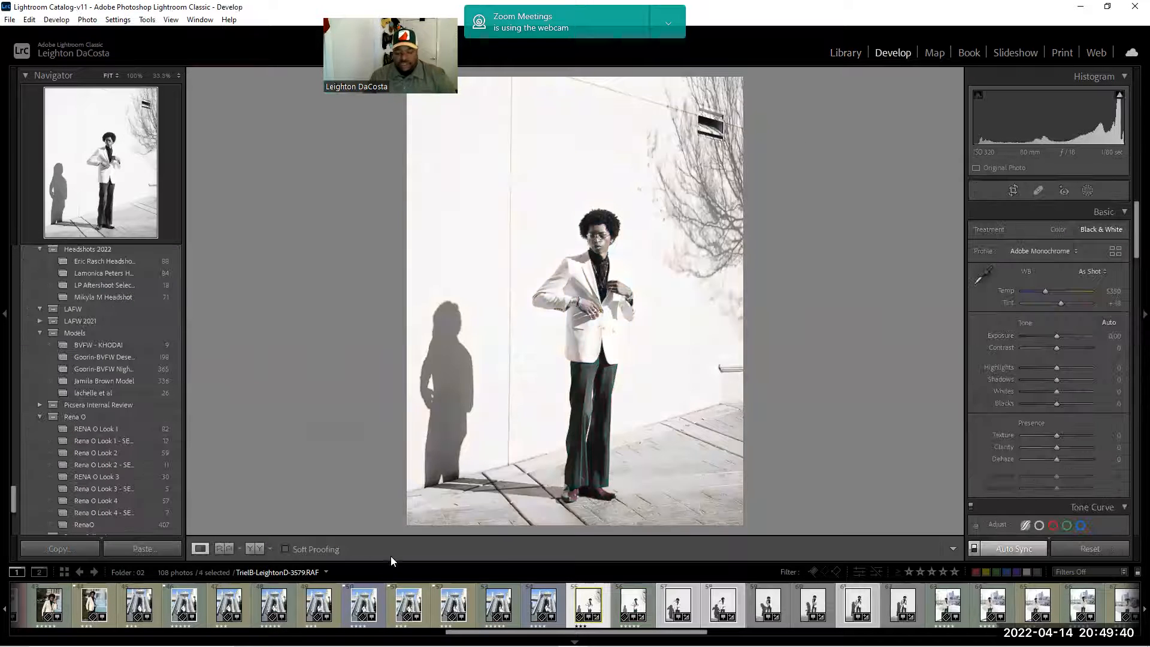
key("p")
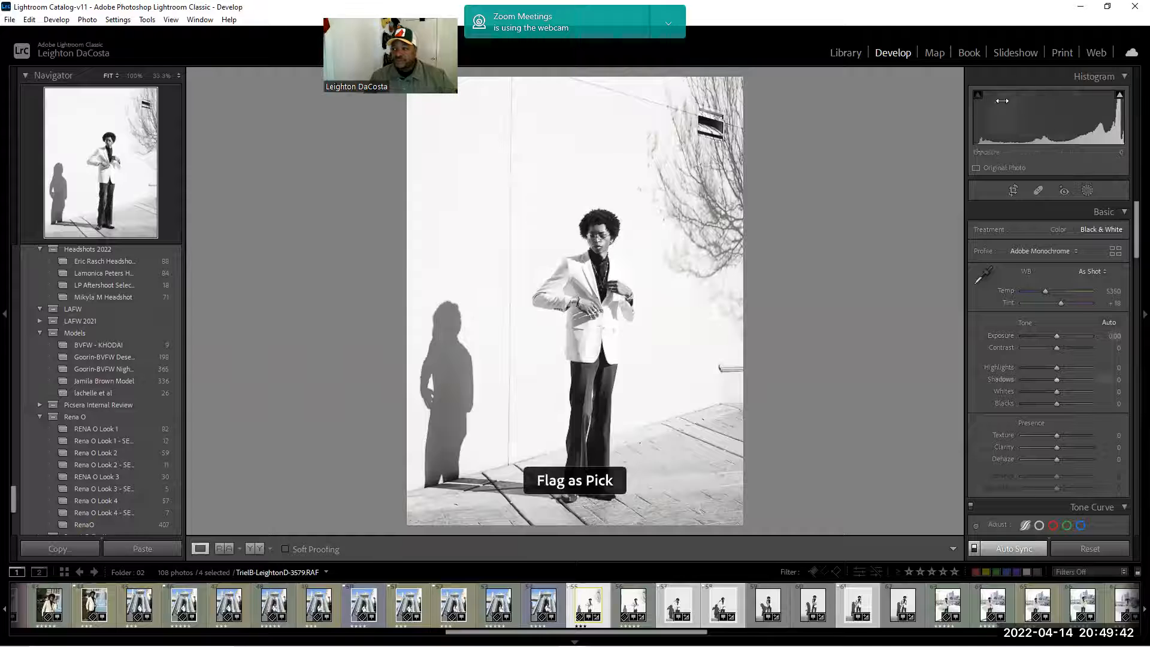
left_click(843, 52)
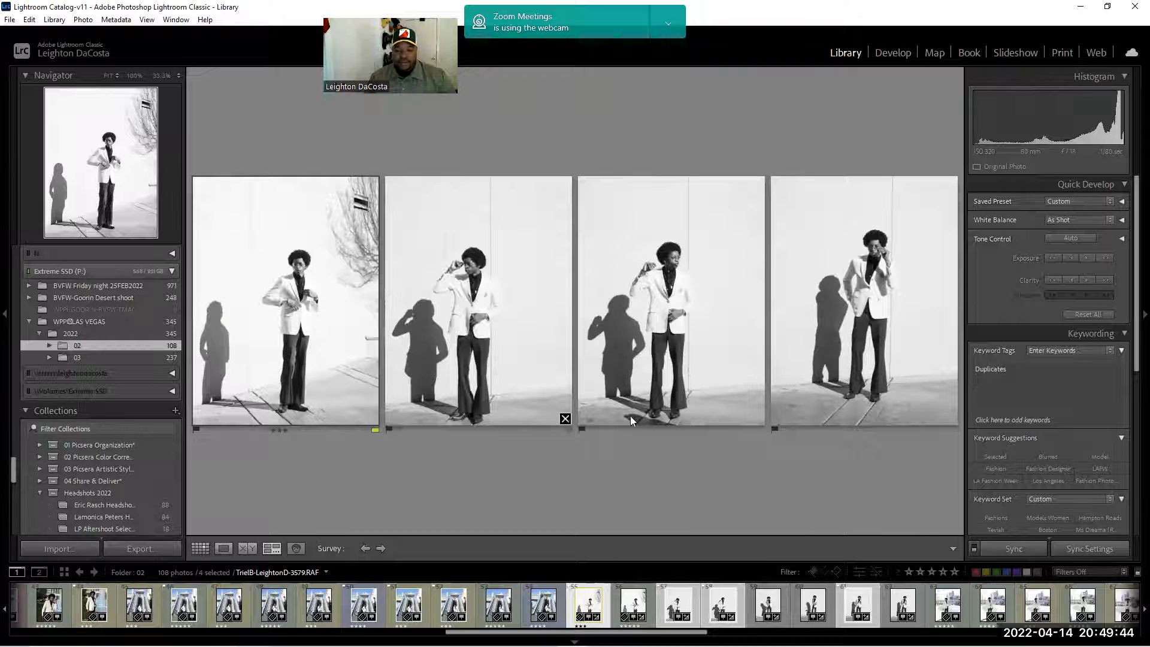
Step: Survey street photos 63 to 67 and flag the first, third and fifth as picks
left_click(932, 596)
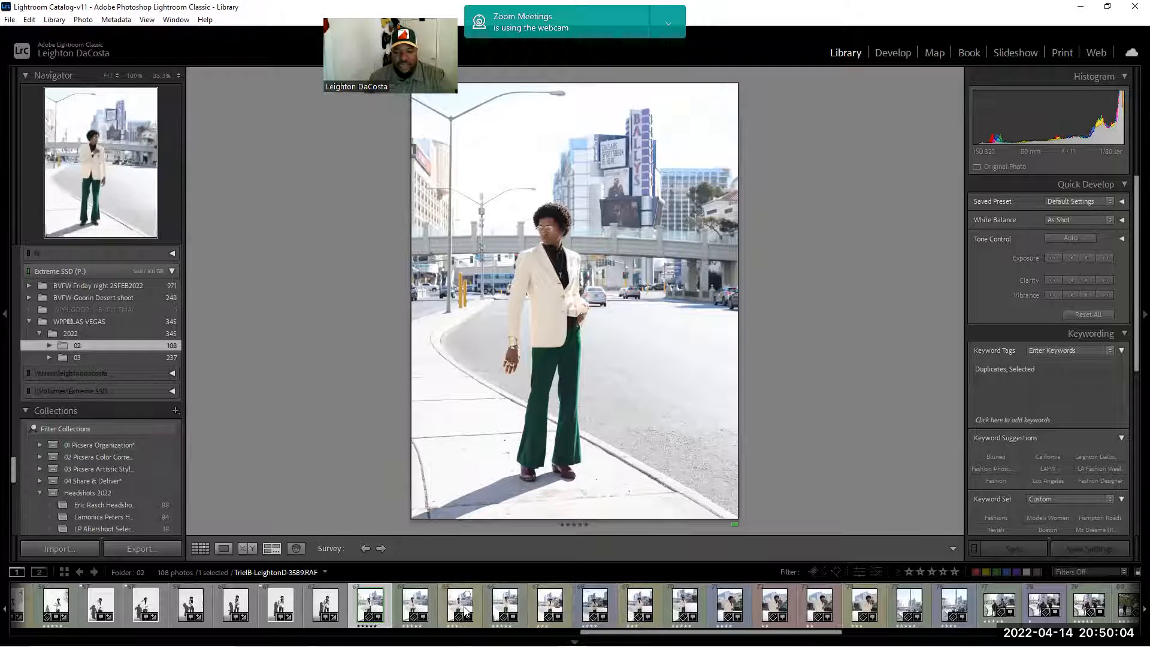
left_click(567, 608, "shift")
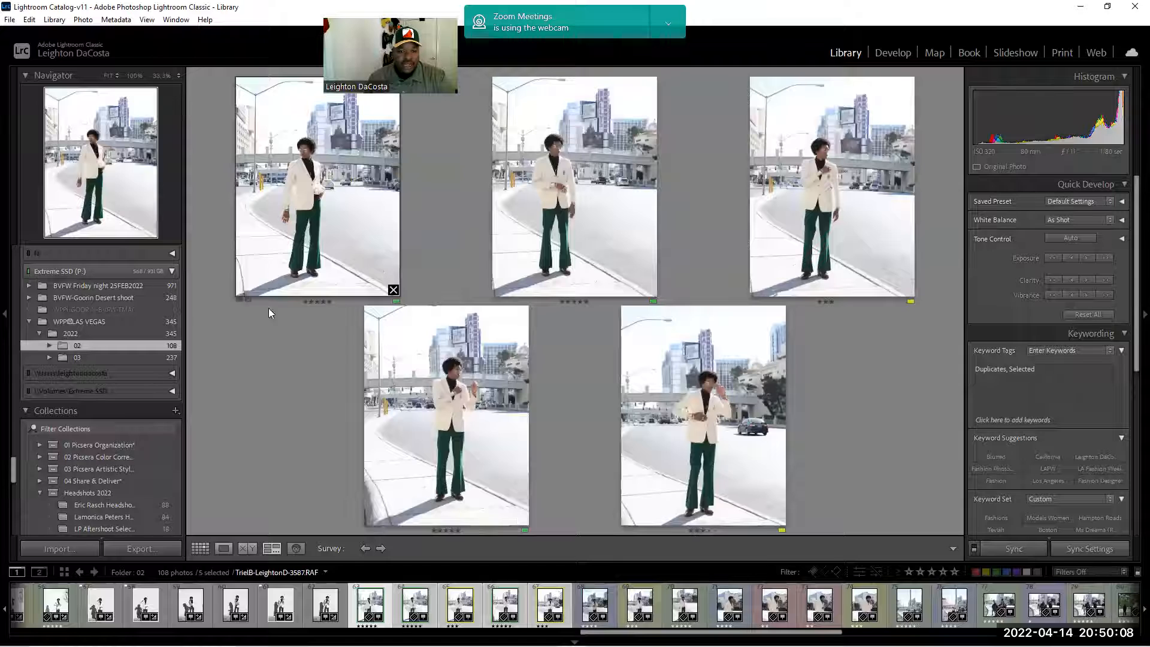
left_click(237, 299)
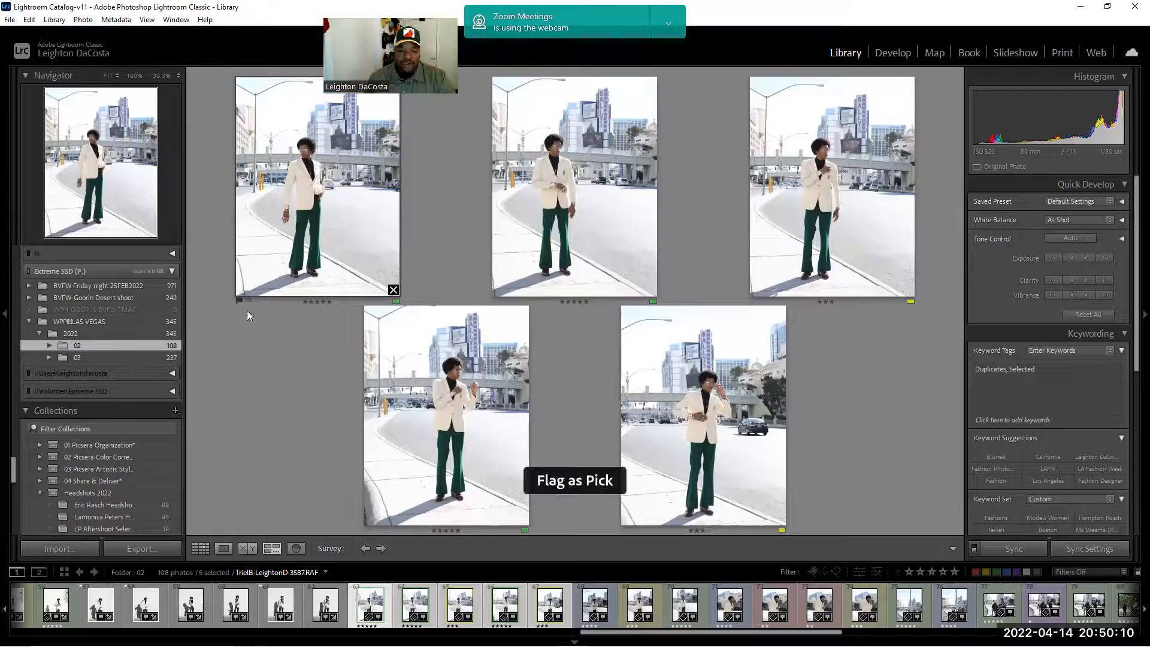
left_click(623, 528)
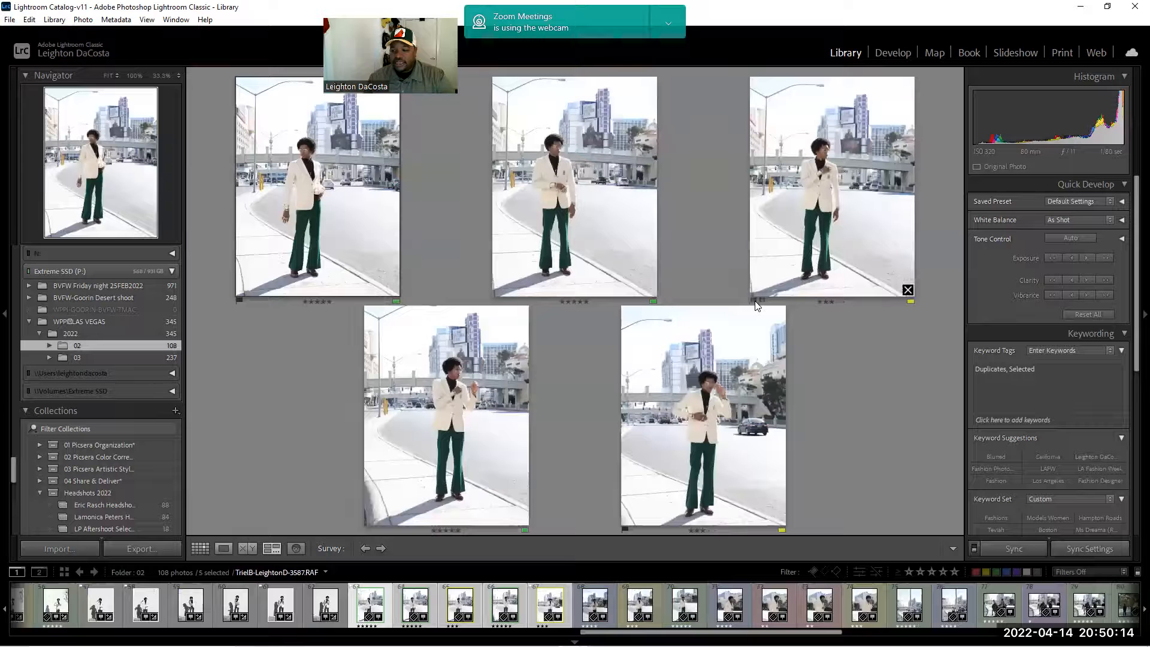
left_click(753, 301)
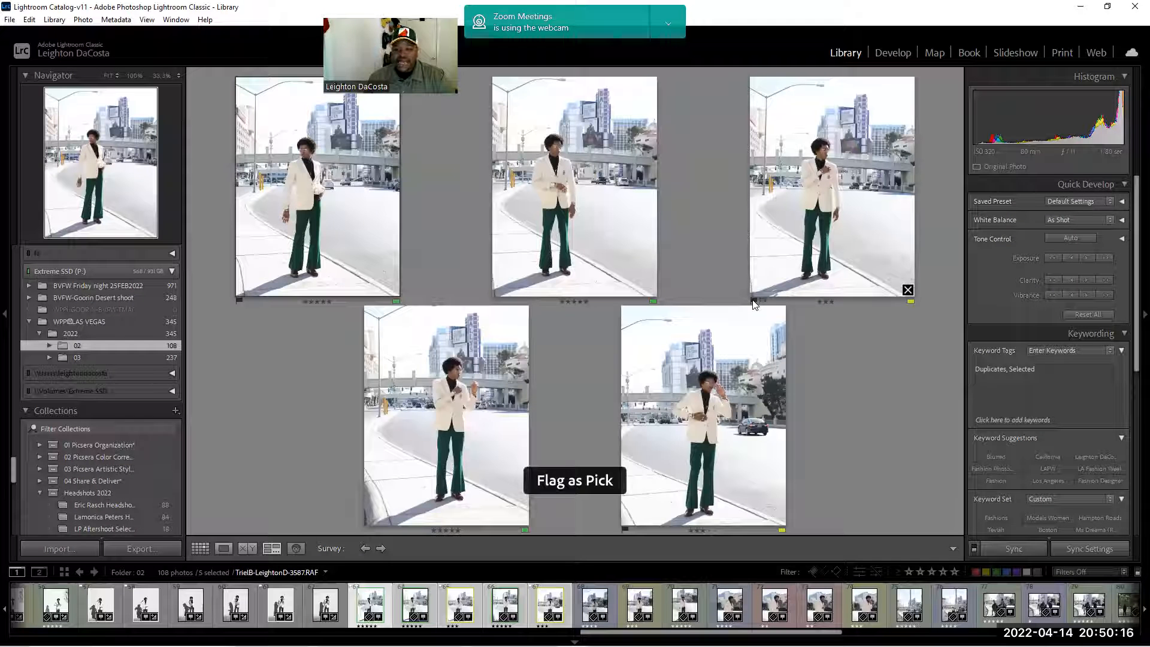
Step: Survey street photos 68 to 70, flagging the last two as picks, and survey photos 71 to 74, flagging the fourth
left_click(579, 601)
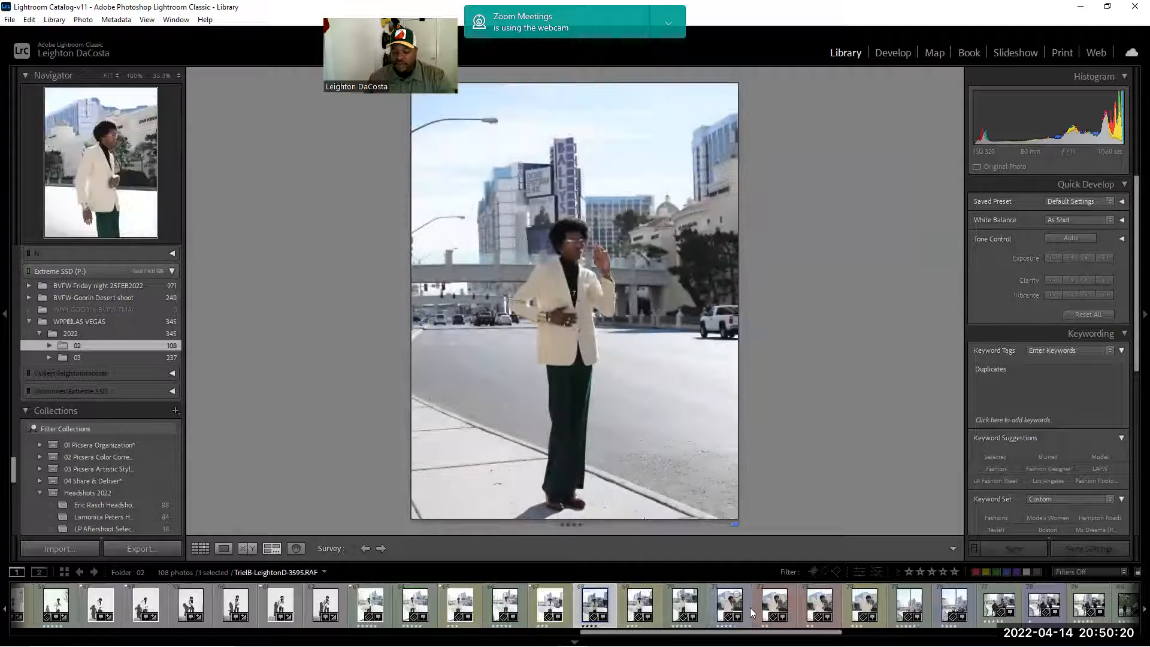
left_click(691, 606, "shift")
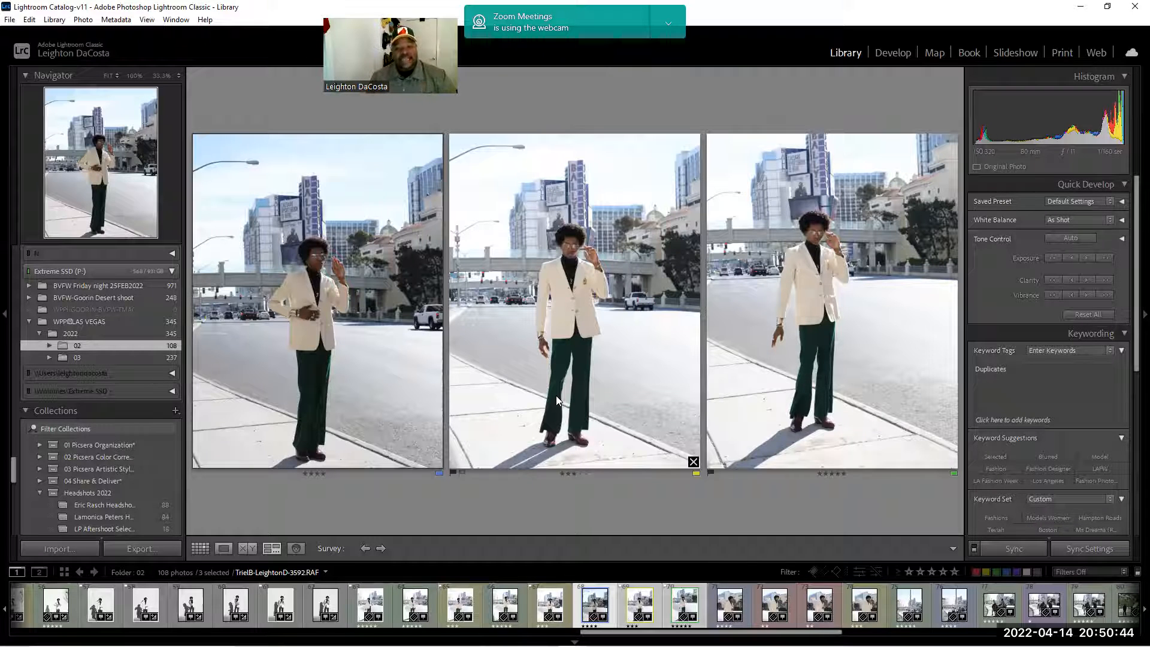
left_click(713, 609)
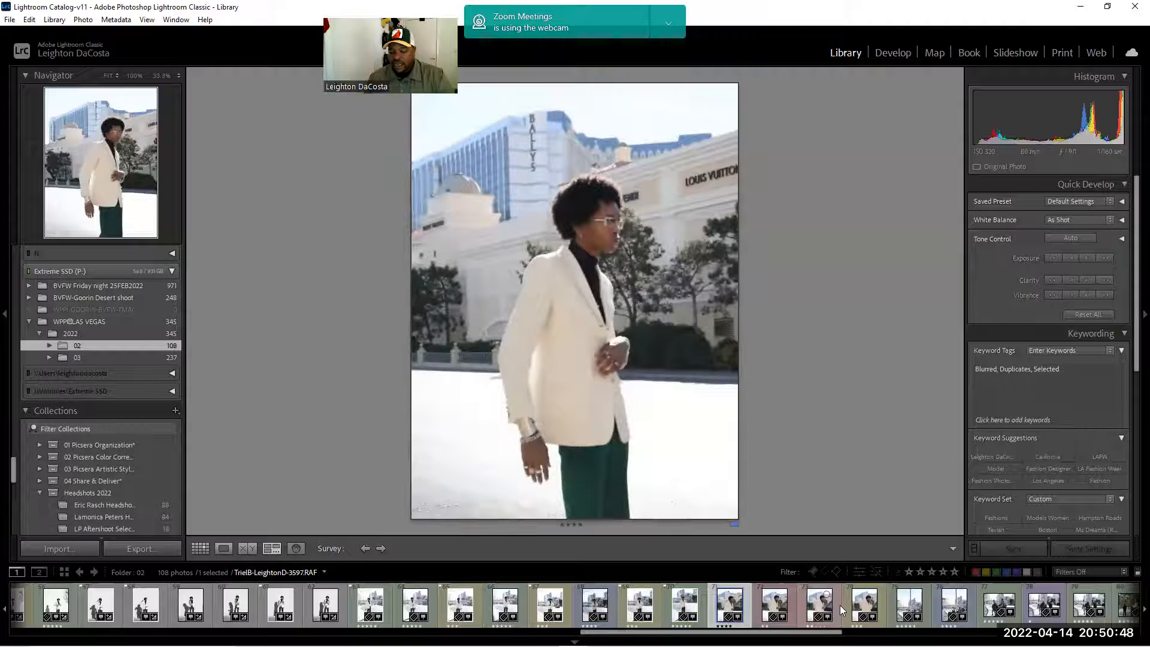
left_click(842, 602, "shift")
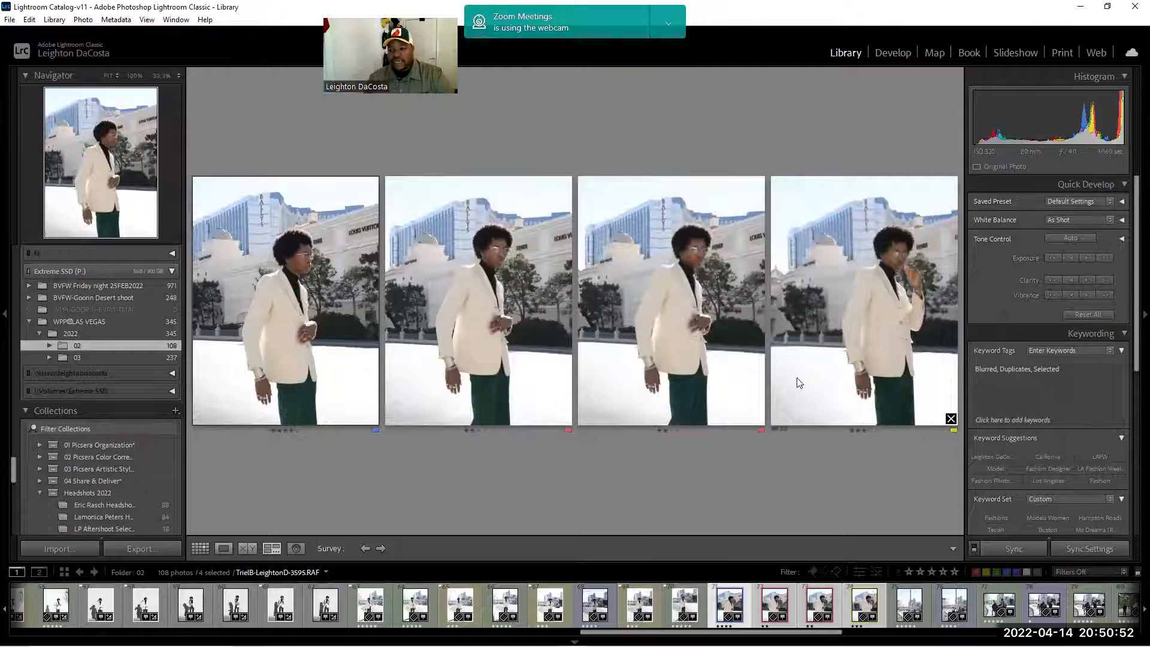
left_click(777, 428)
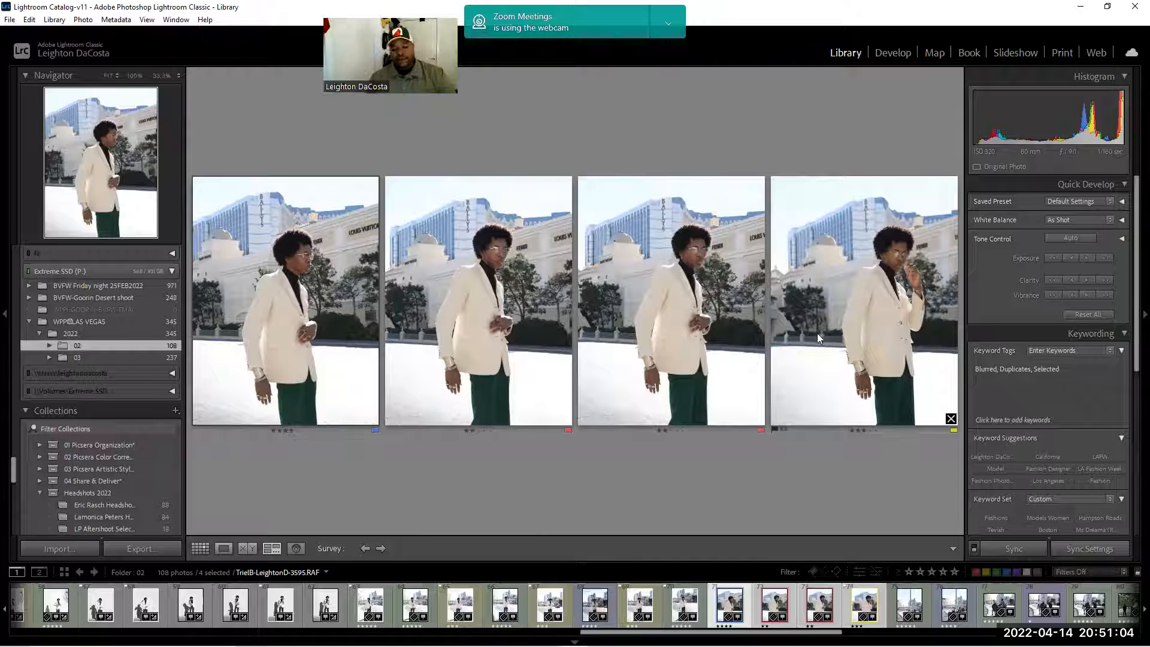
Step: Survey photos 75 to 78 with two people beside the lamp post and flag photos 76 and 78 as picks
left_click(892, 608)
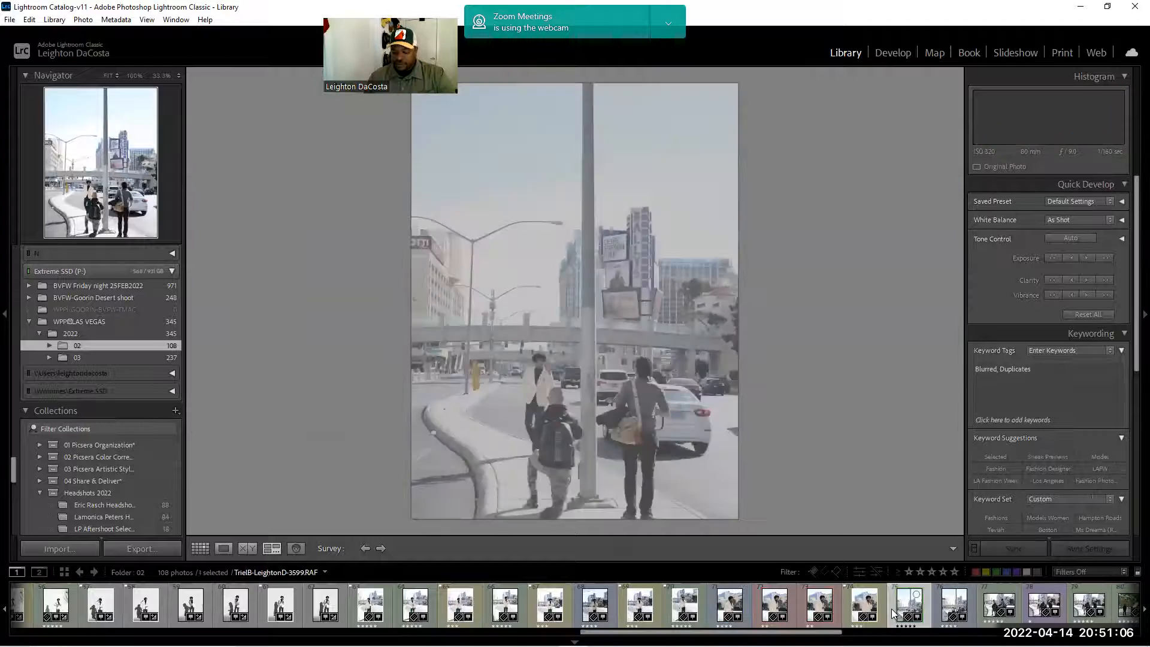
scroll(892, 608, "down", 3)
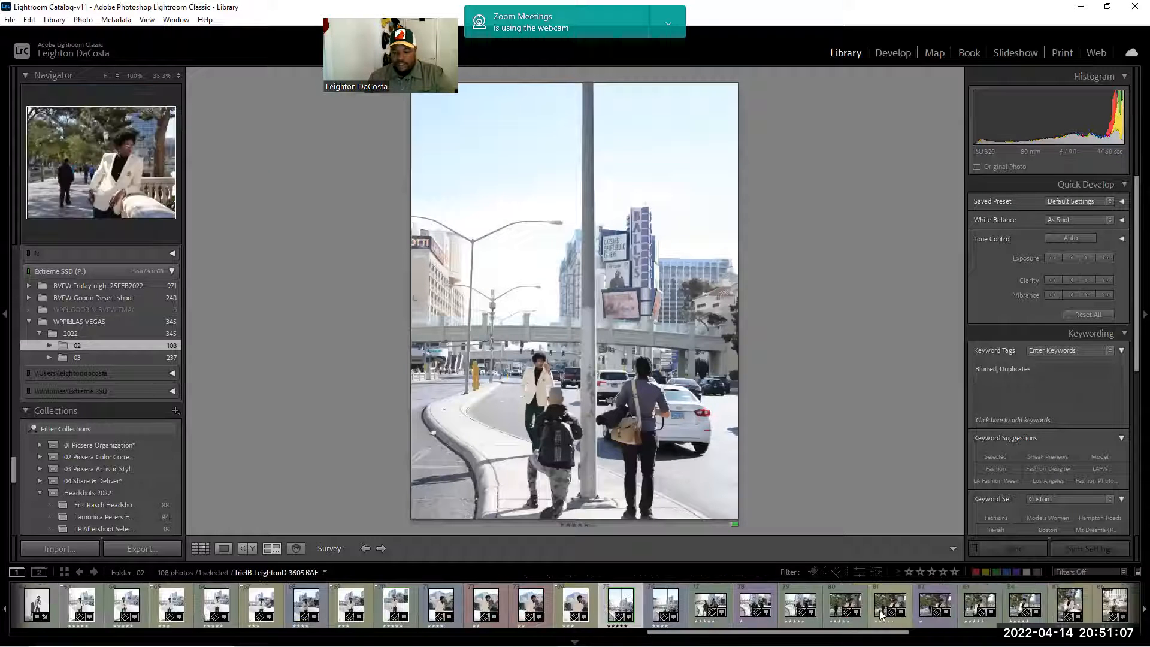
left_click(749, 606, "shift")
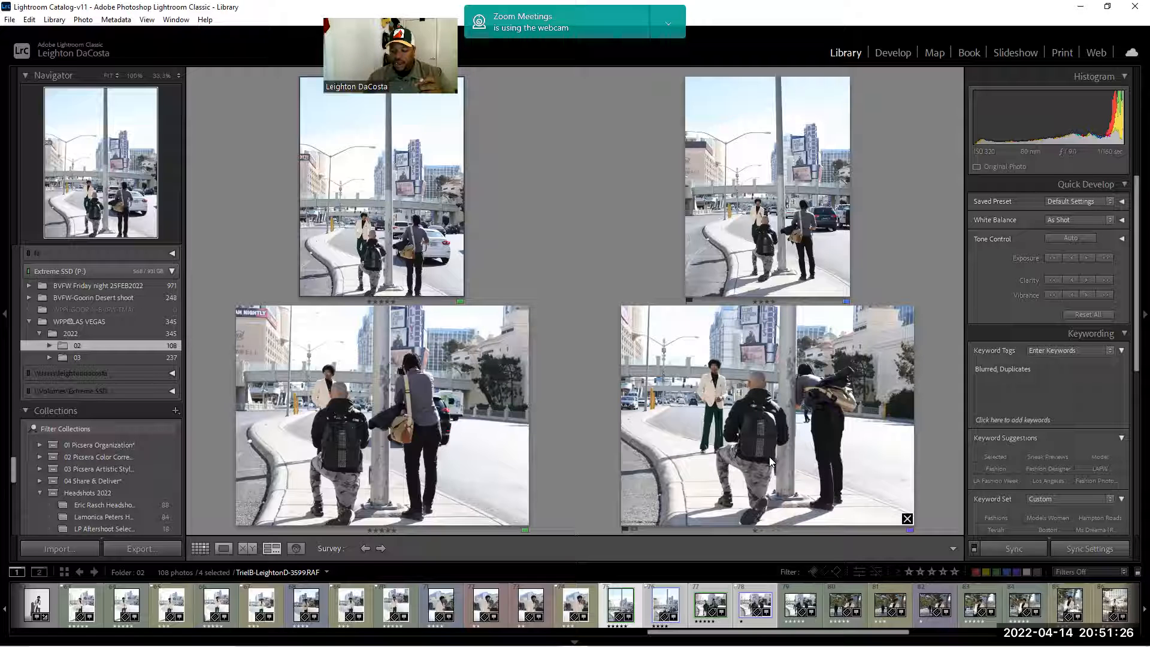
Step: Flag lamp-post photo 79 as a pick, survey it with photos 75 to 78, and unflag photo 78
left_click(786, 599)
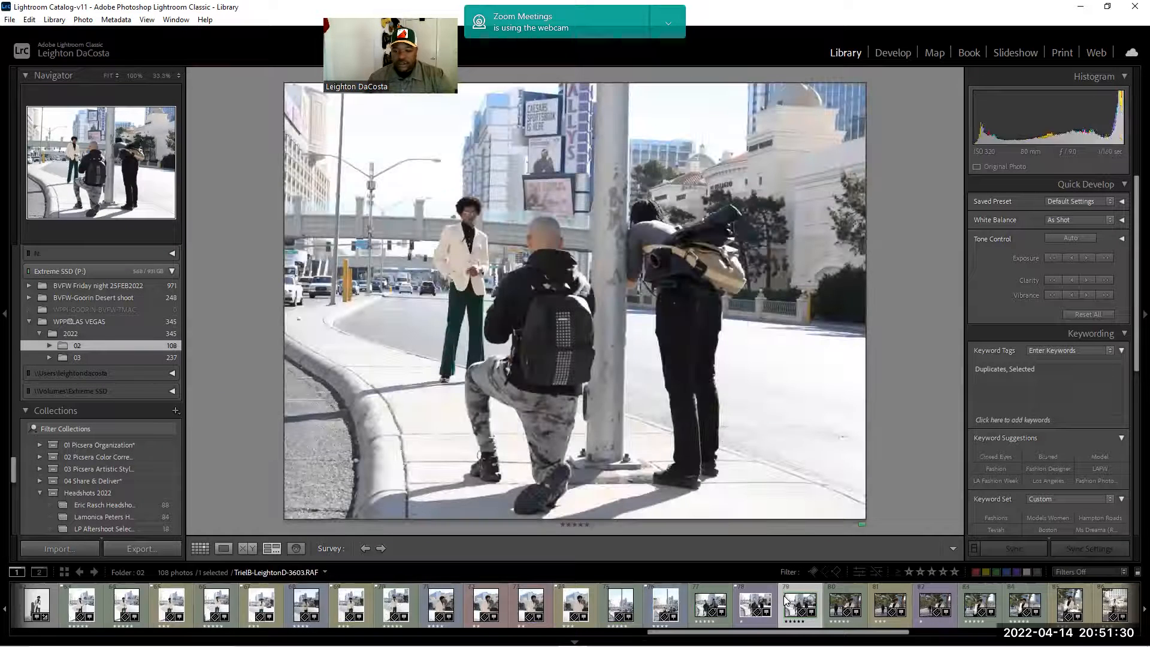
left_click(840, 602)
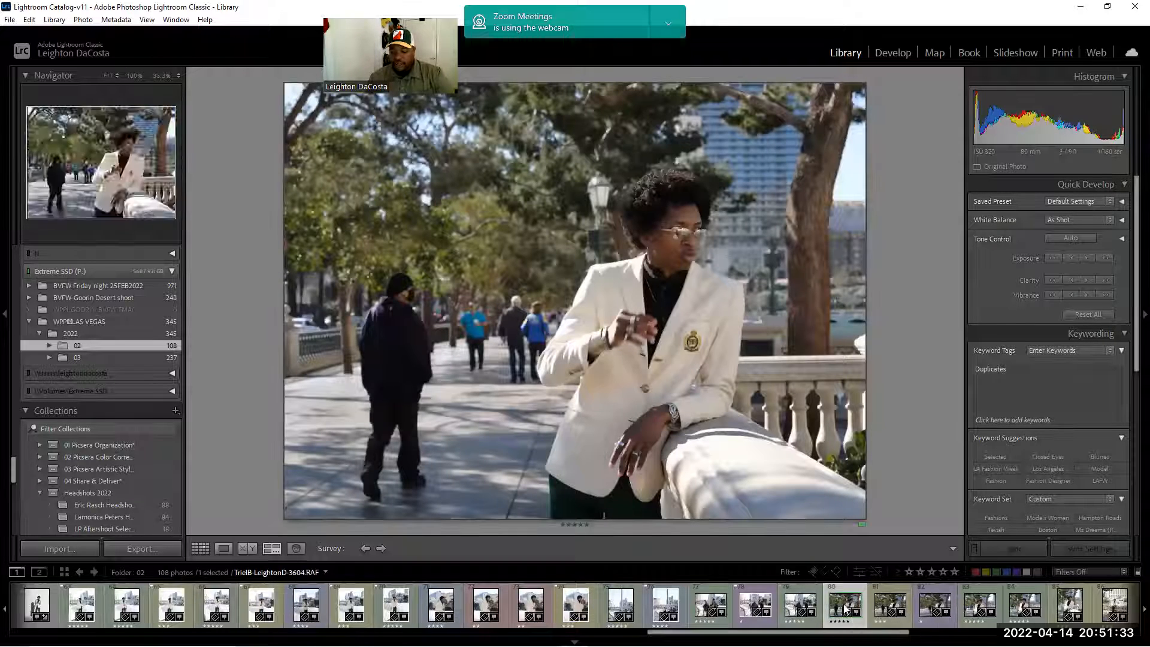
left_click(799, 601)
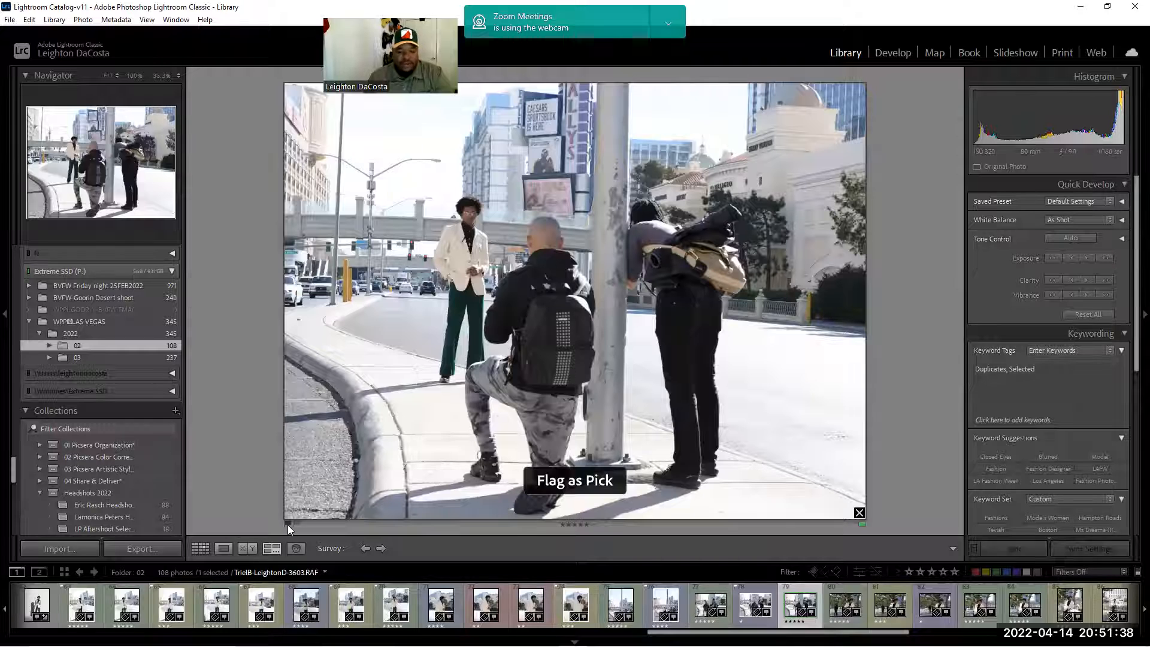
left_click(601, 601, "shift")
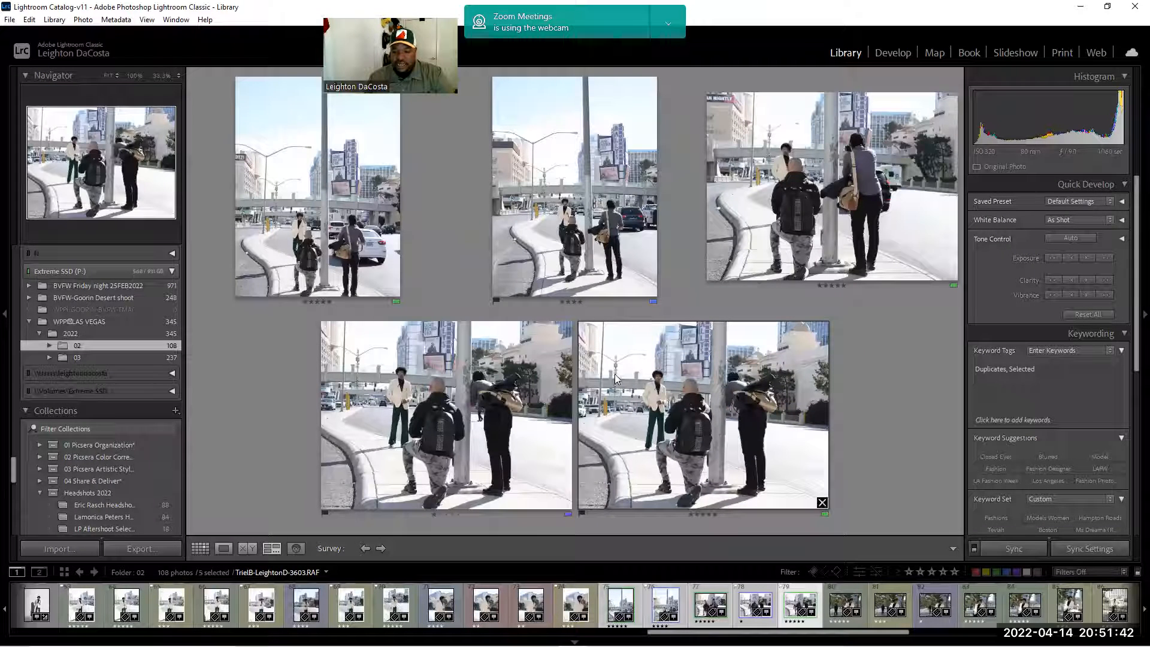
left_click(323, 513)
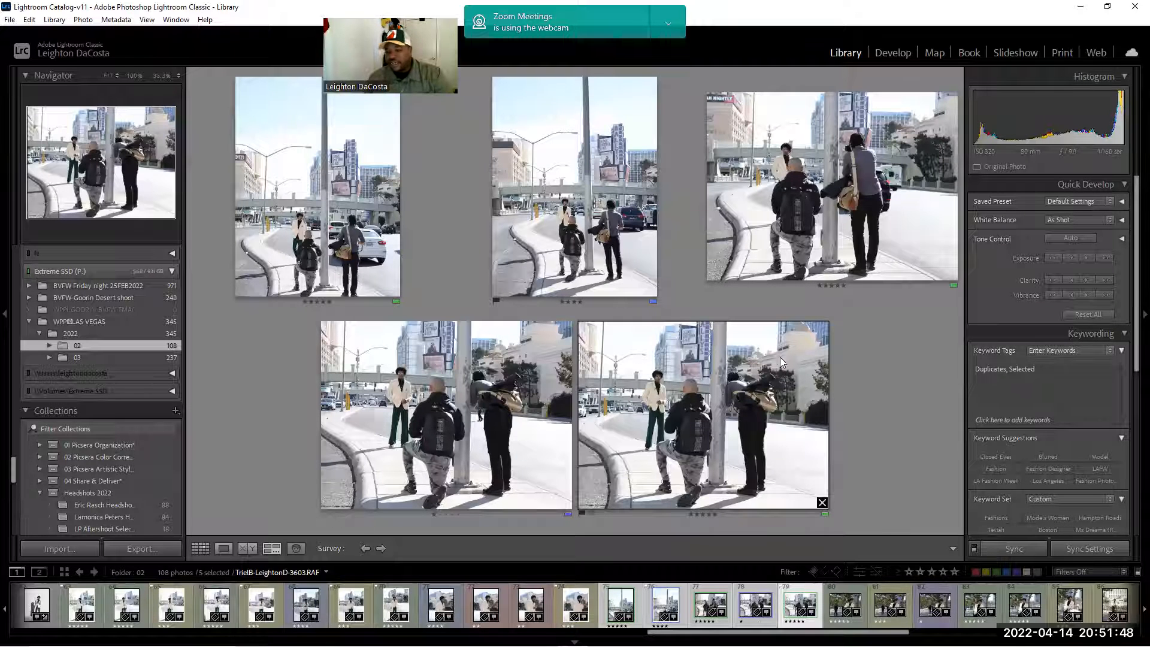
Step: Survey balustrade photos 80 to 82, flag the second of these as a pick, and view photo 83
left_click(845, 607)
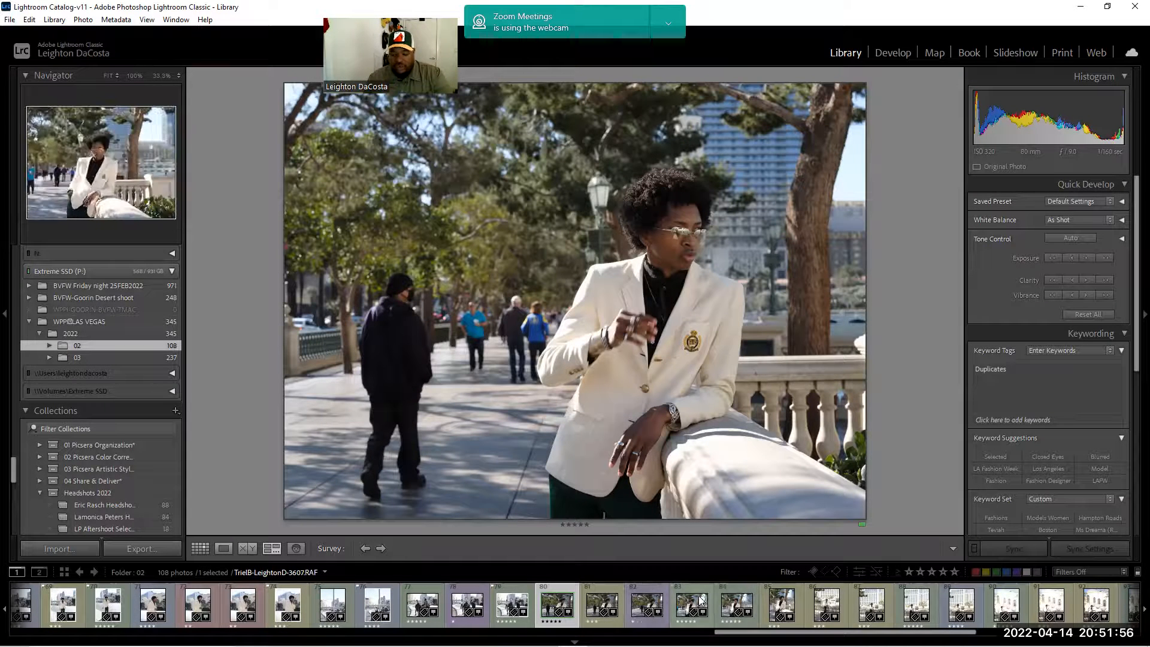
left_click(643, 595, "shift")
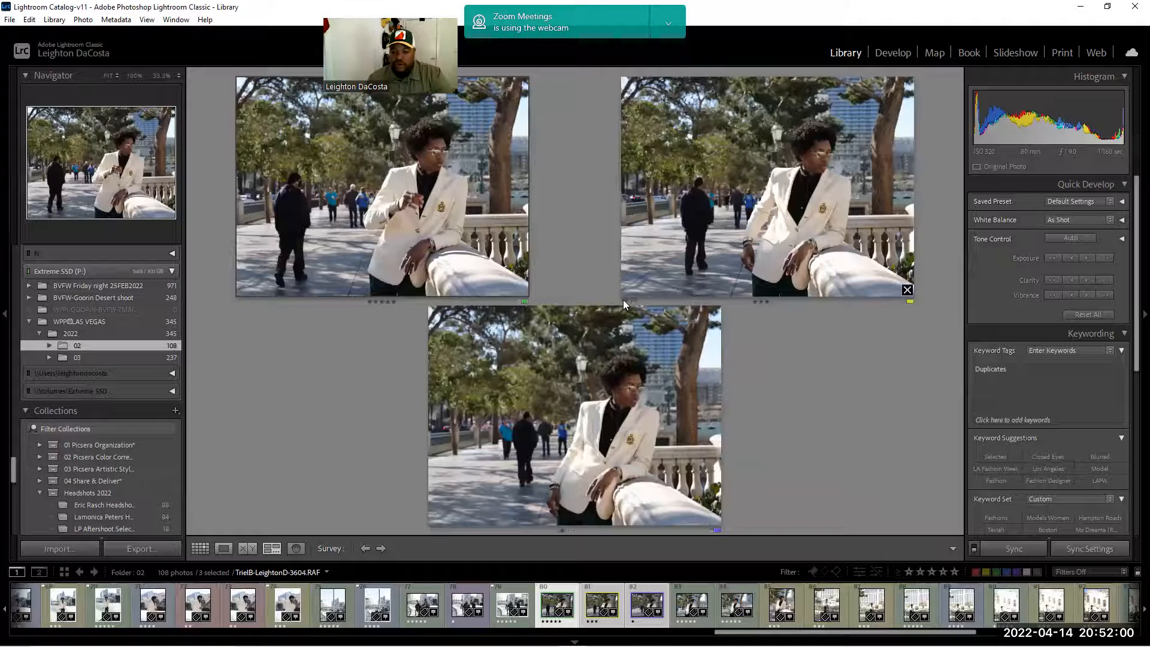
left_click(622, 299)
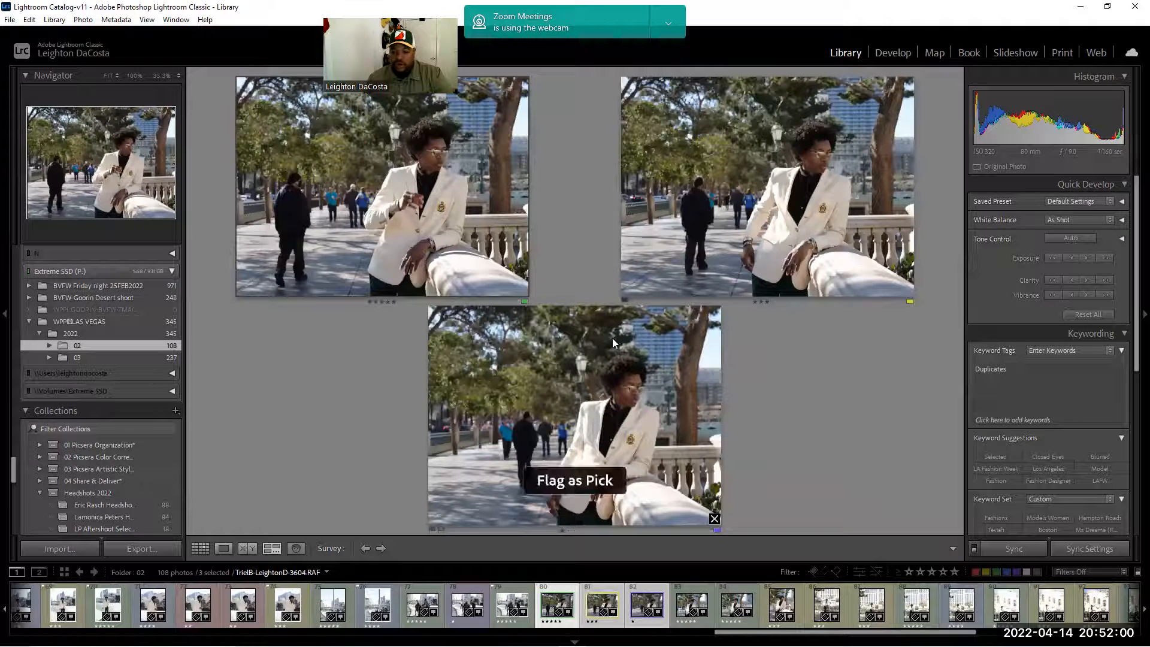
left_click(678, 609)
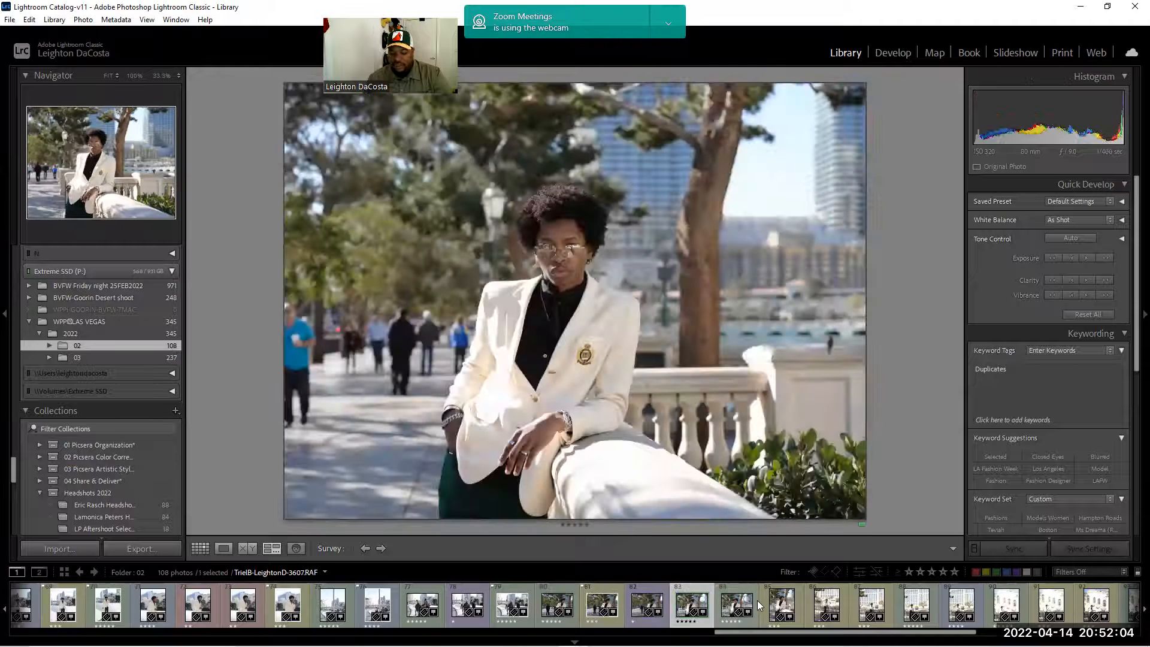
Step: Survey balustrade photos 83 and 84 together and flag both as picks
left_click(756, 600, "shift")
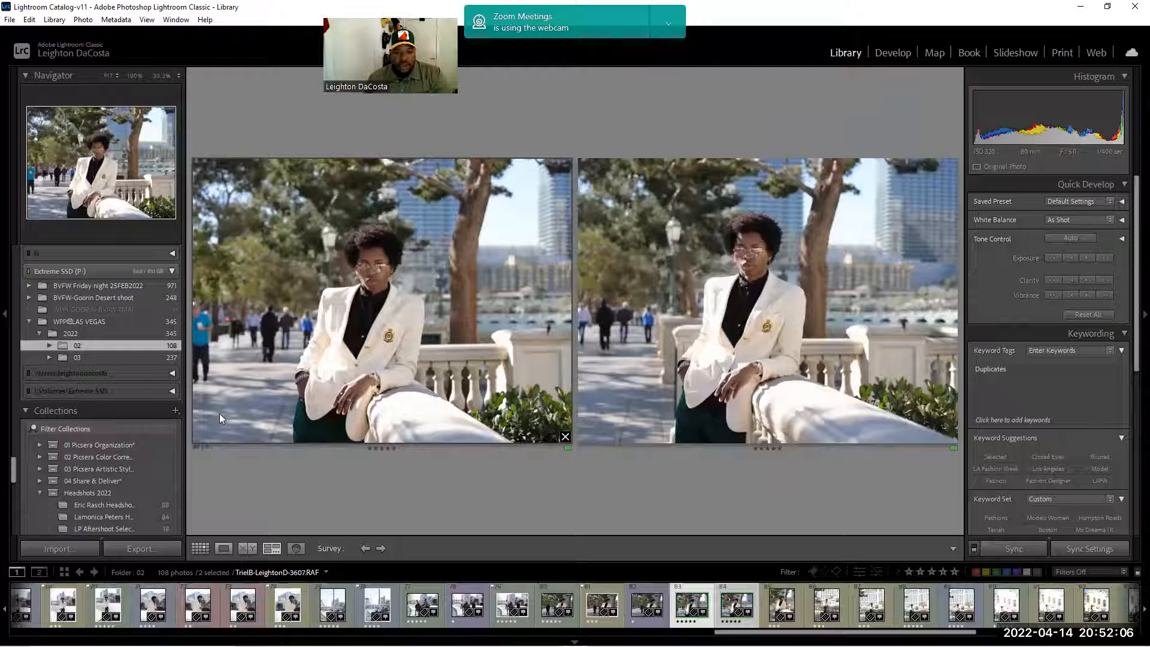
left_click(197, 445)
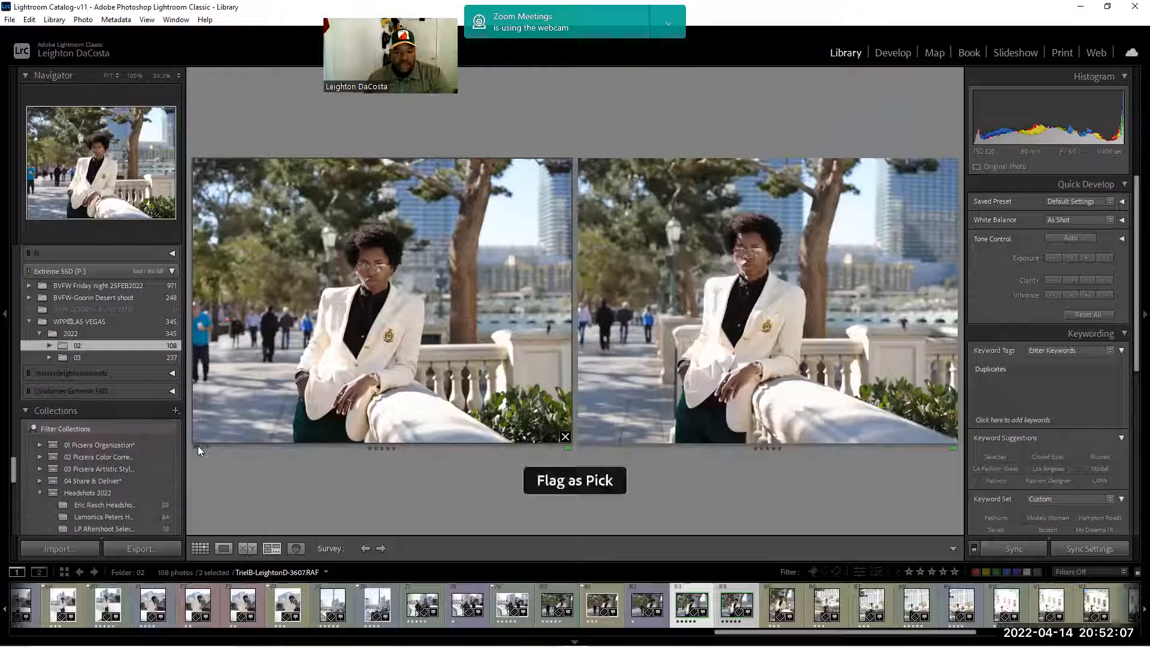
left_click(579, 446)
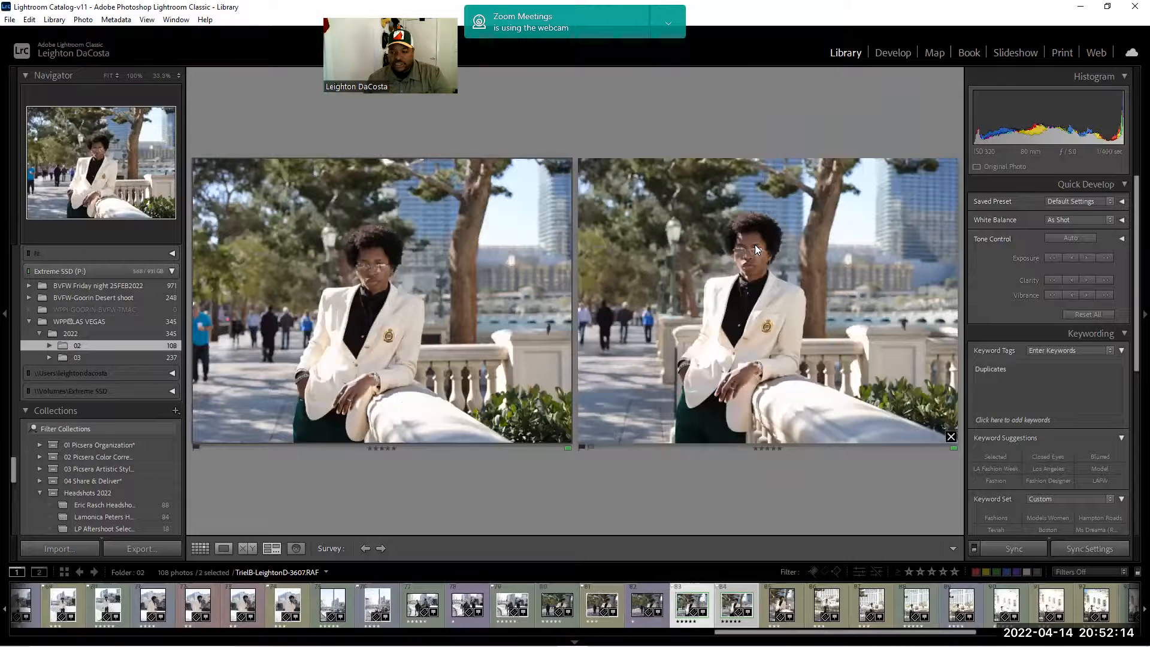
Step: Compare the faces in photos 83 and 84 at close zoom and return to the side-by-side survey
key("z")
left_click_drag(789, 244, 595, 380)
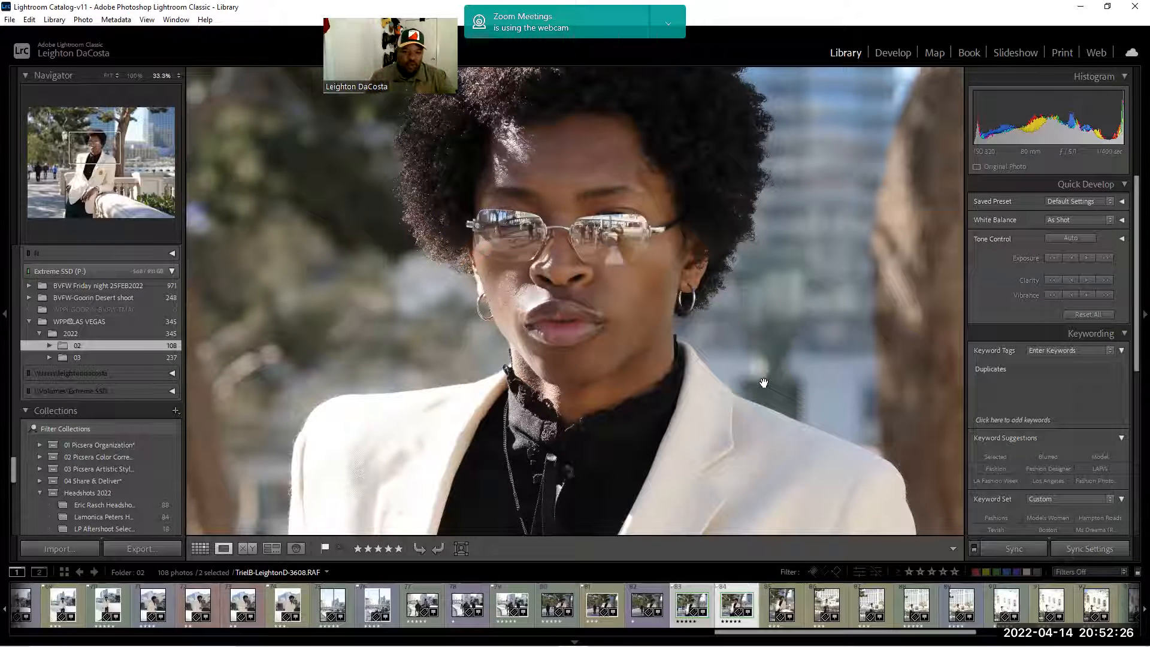
key("Left")
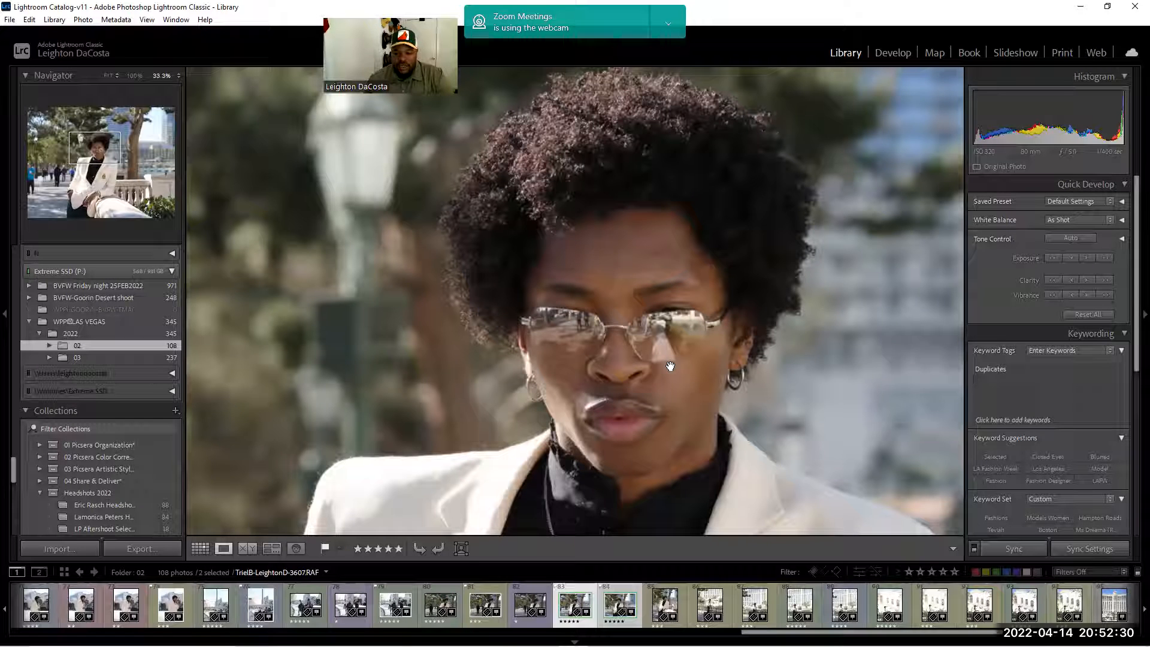
key("Right")
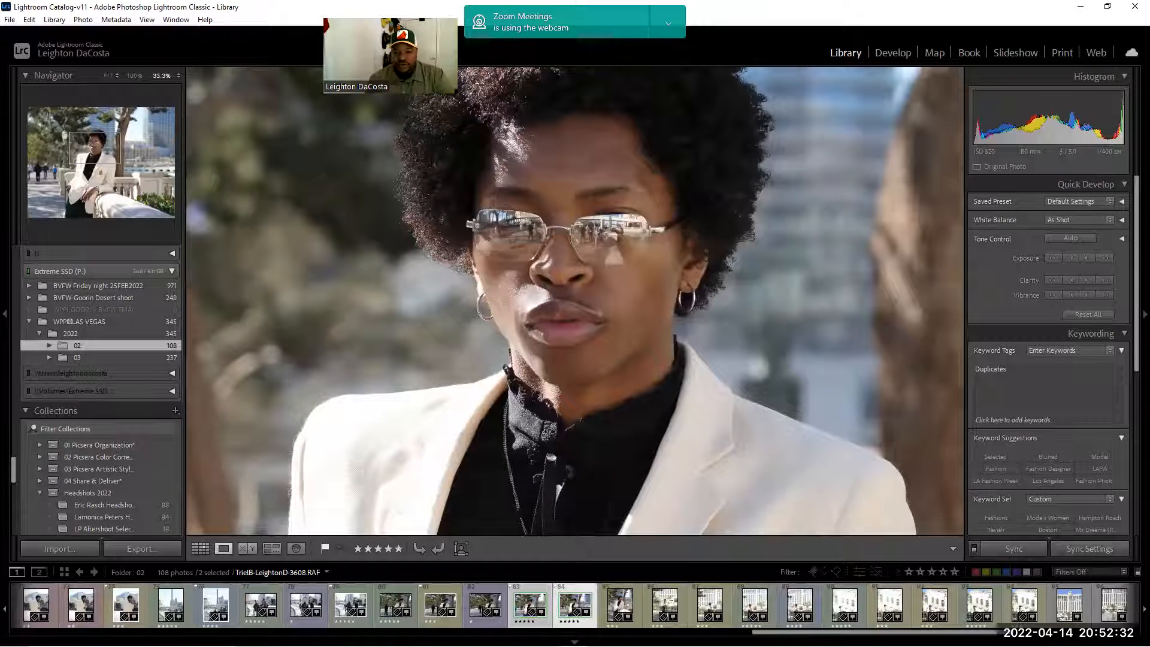
key("Left")
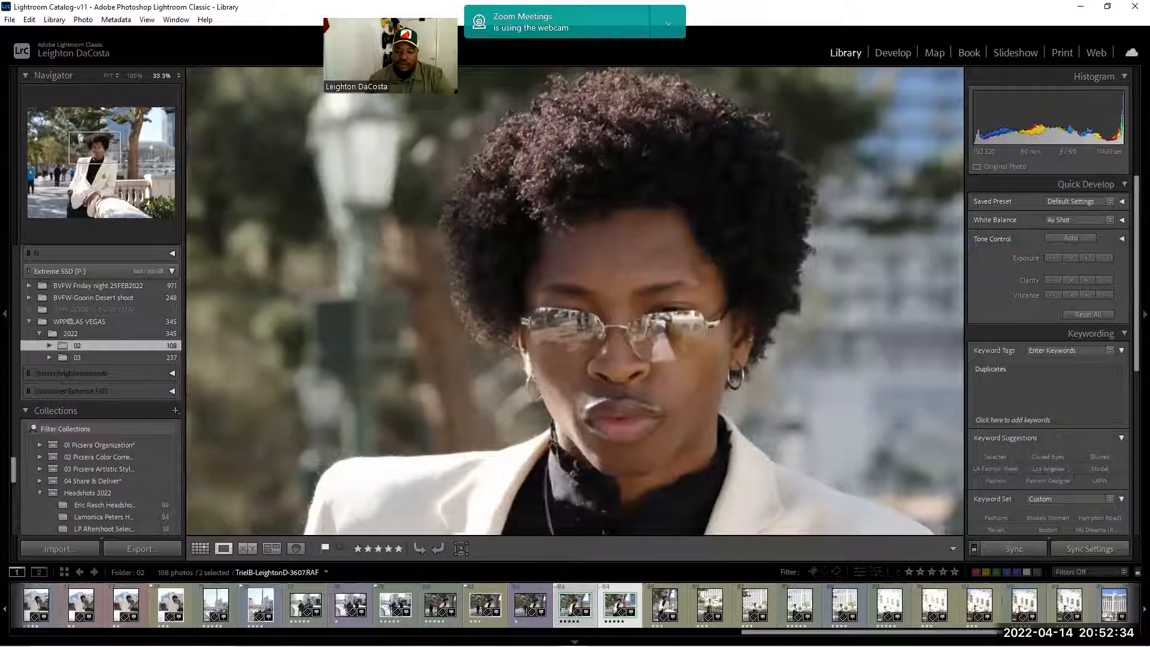
key("Right")
key("n")
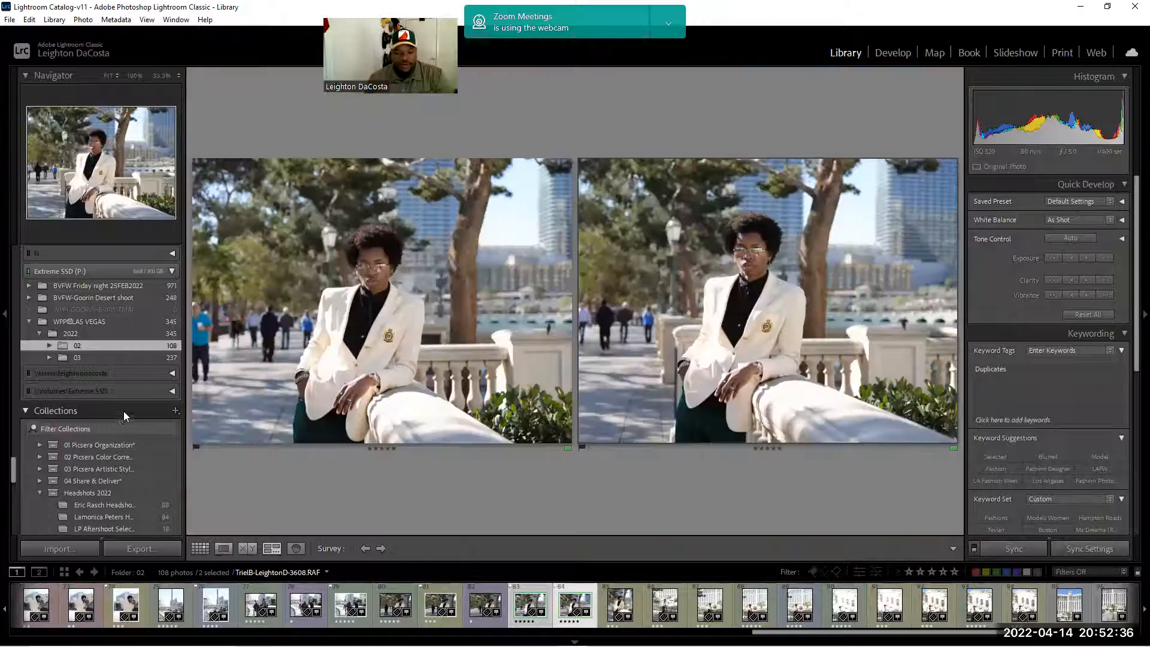
Step: Remove the pick flag from photo 83 of the surveyed pair
left_click(197, 445)
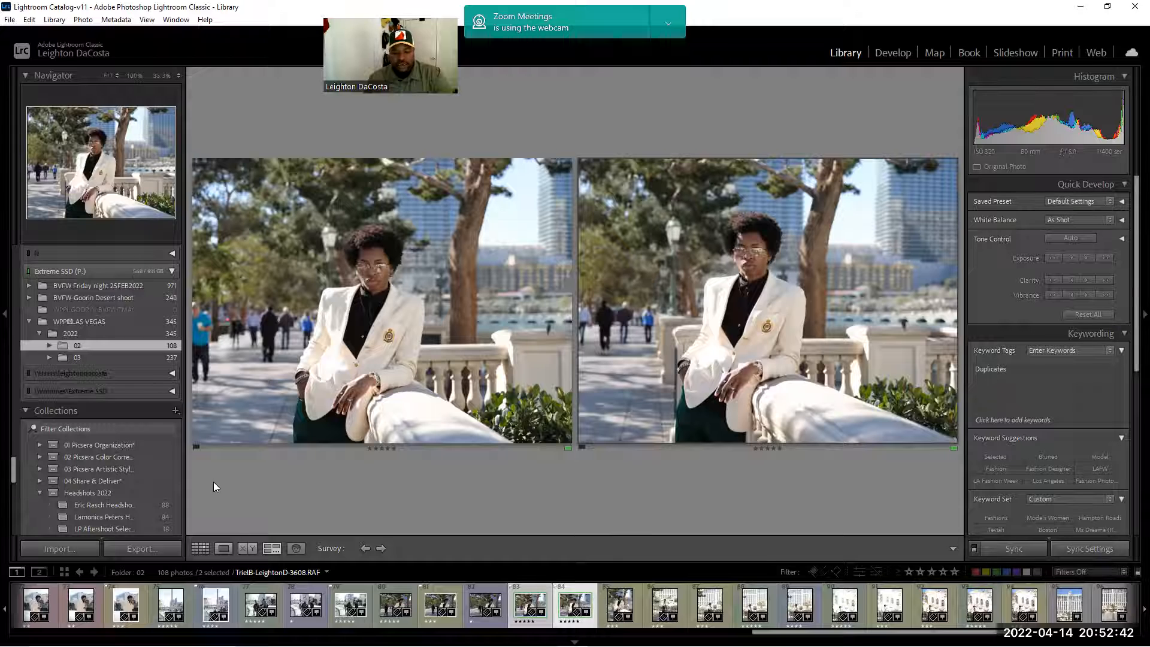
left_click(195, 447)
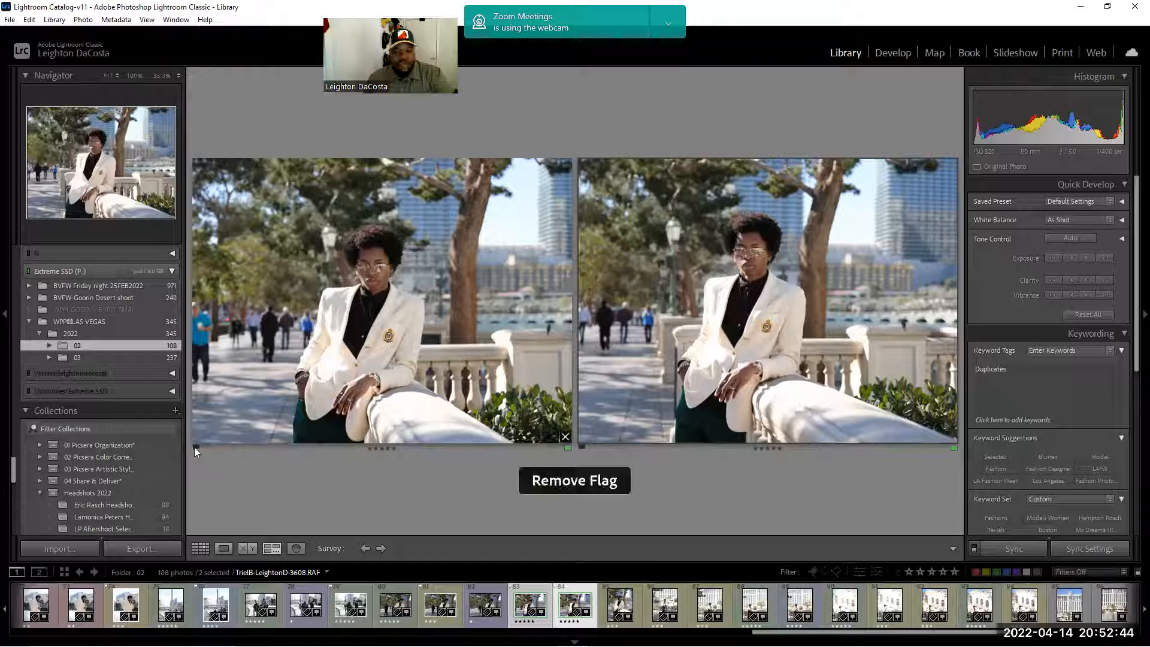
left_click(512, 346)
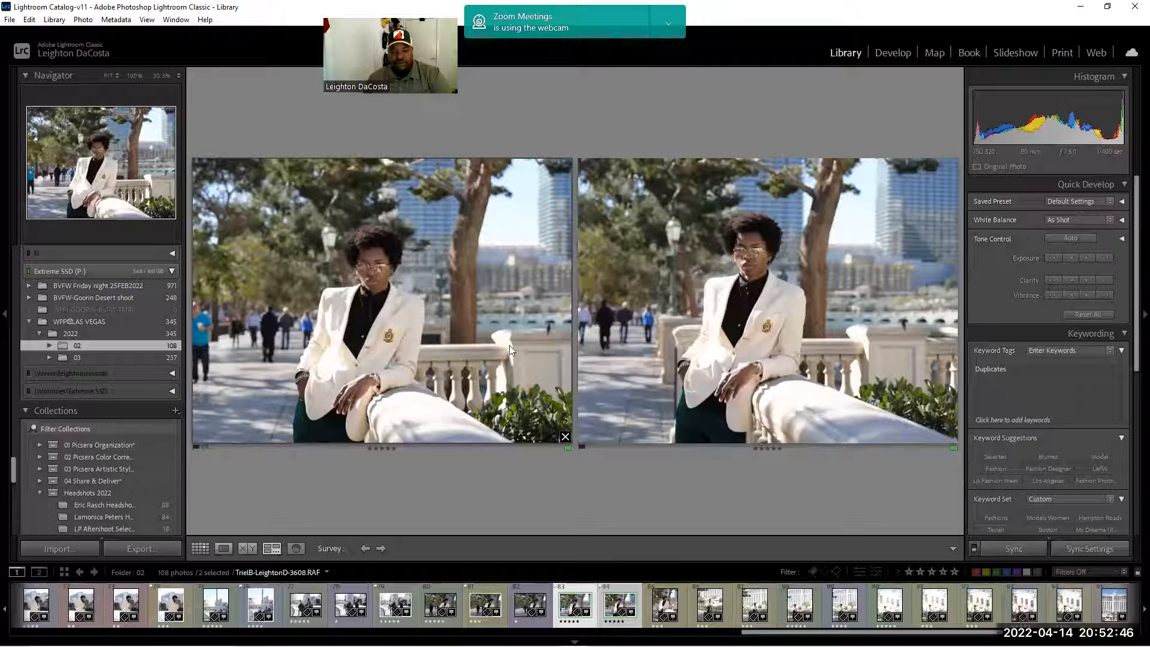
key("u")
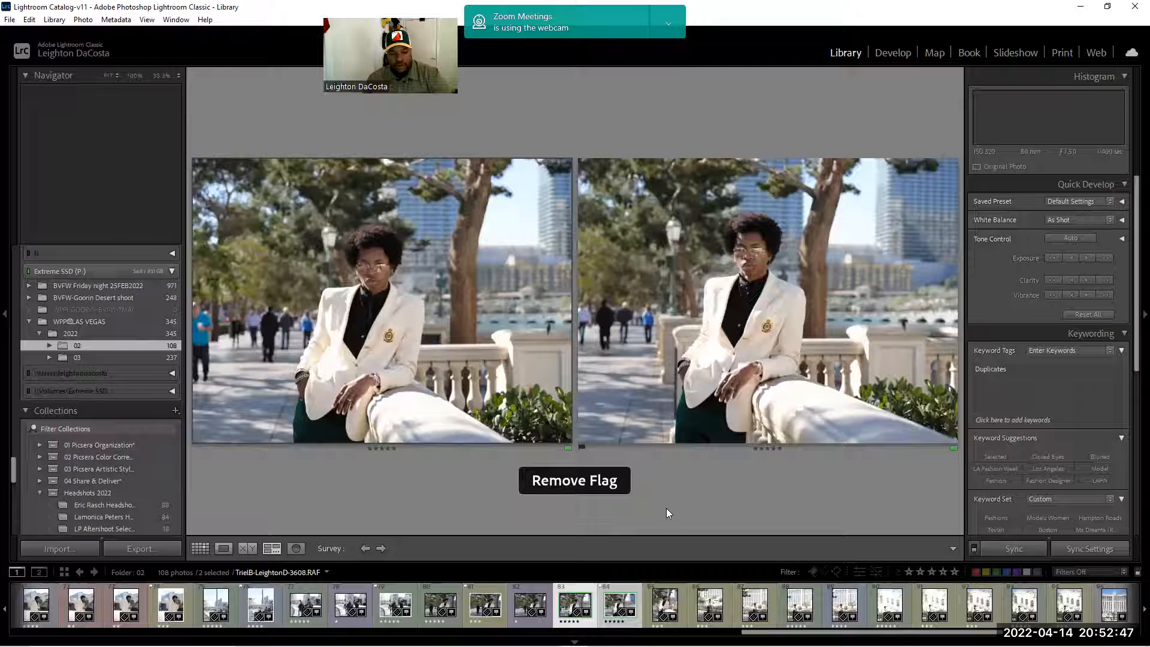
Step: Survey balustrade photos 85 to 87 and flag the first and third of these as picks
left_click(659, 604)
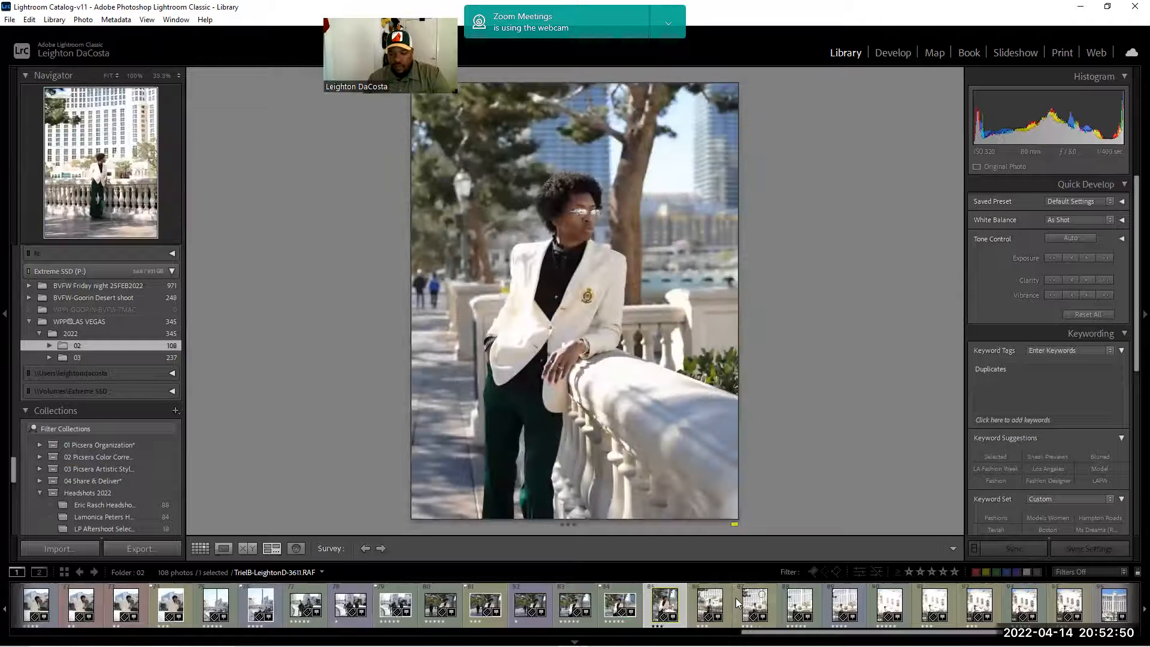
left_click(773, 607, "shift")
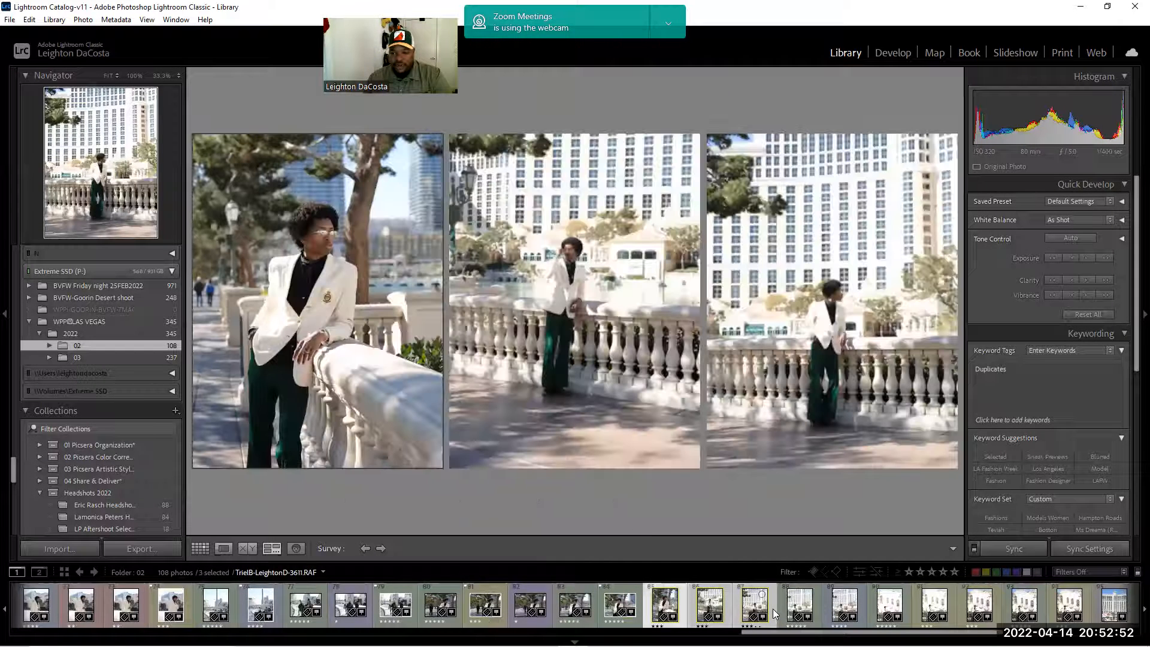
left_click(665, 605)
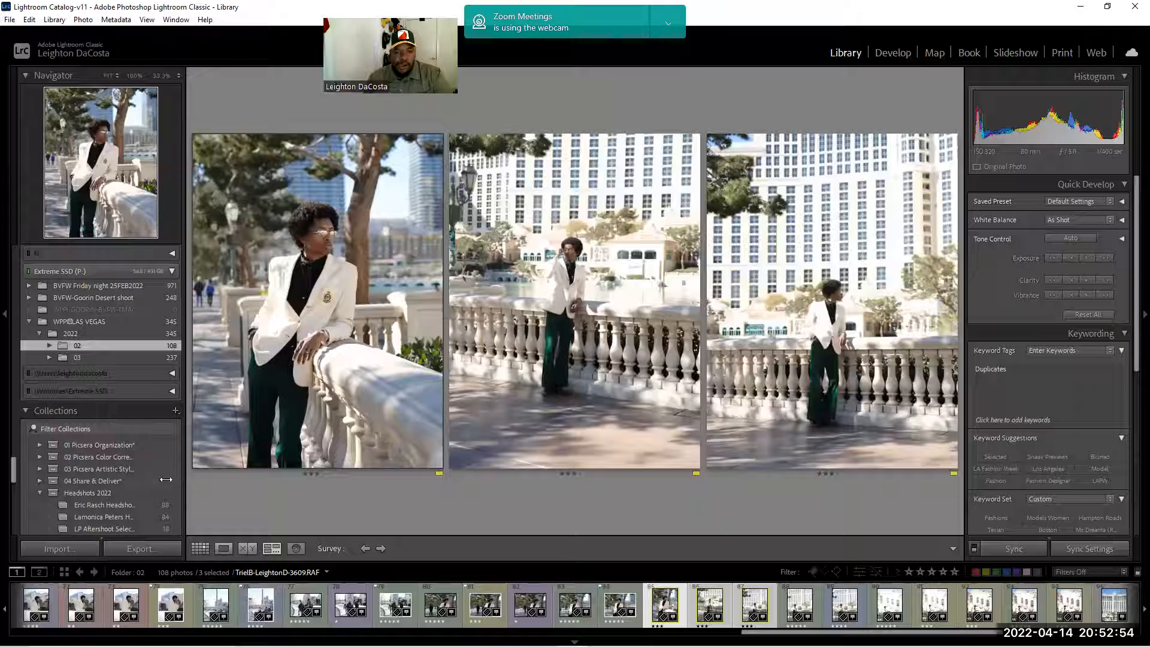
left_click(195, 472)
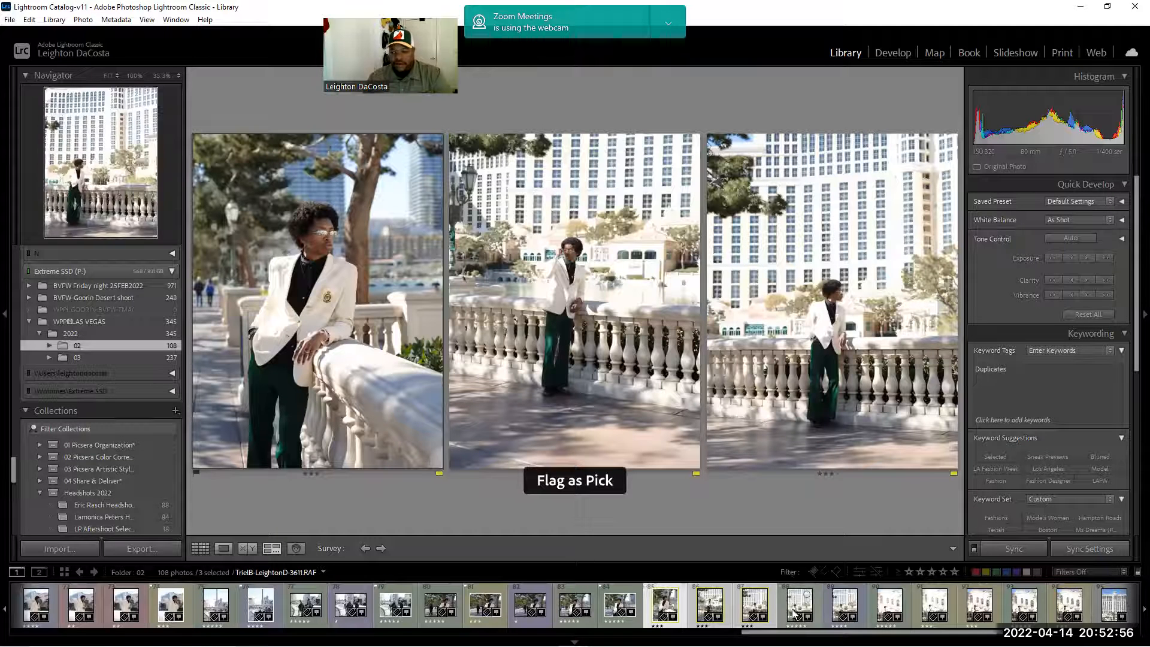
left_click(709, 471)
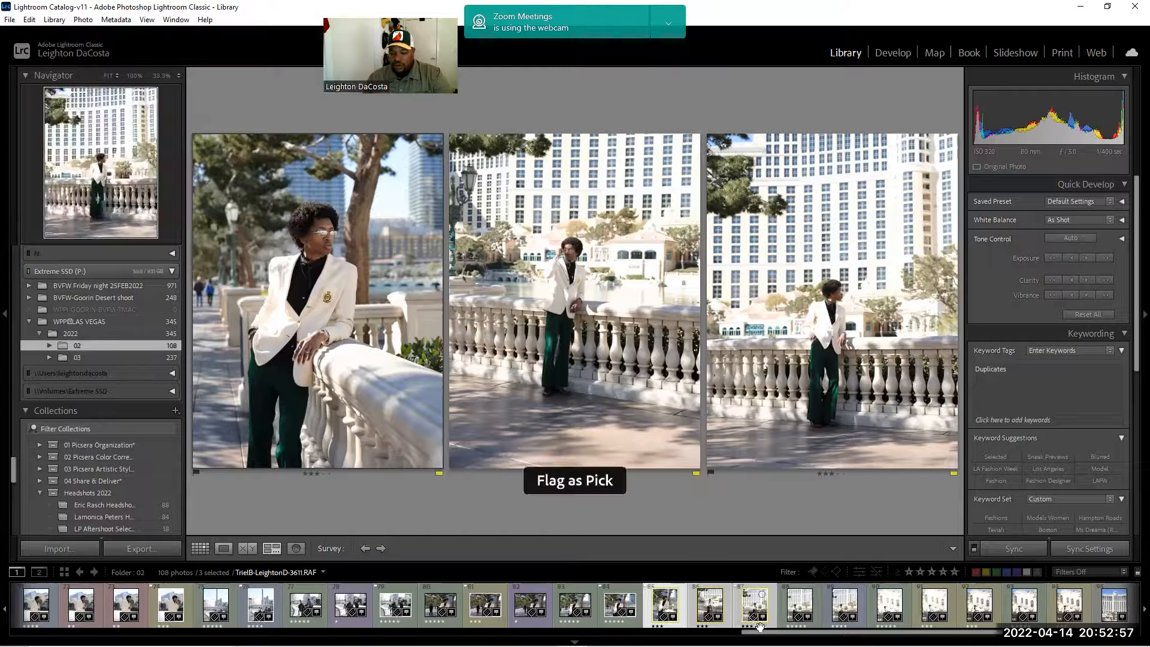
Step: Survey bright balustrade photos 88 to 91 and flag the first of these as a pick
left_click(788, 603)
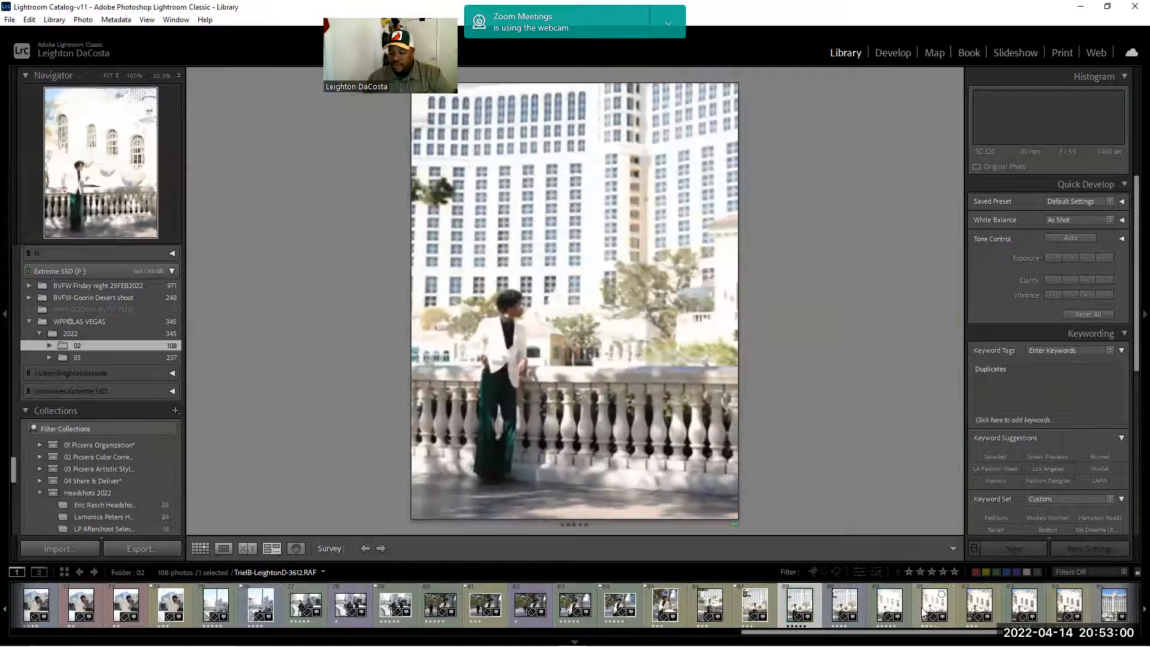
left_click(916, 607, "shift")
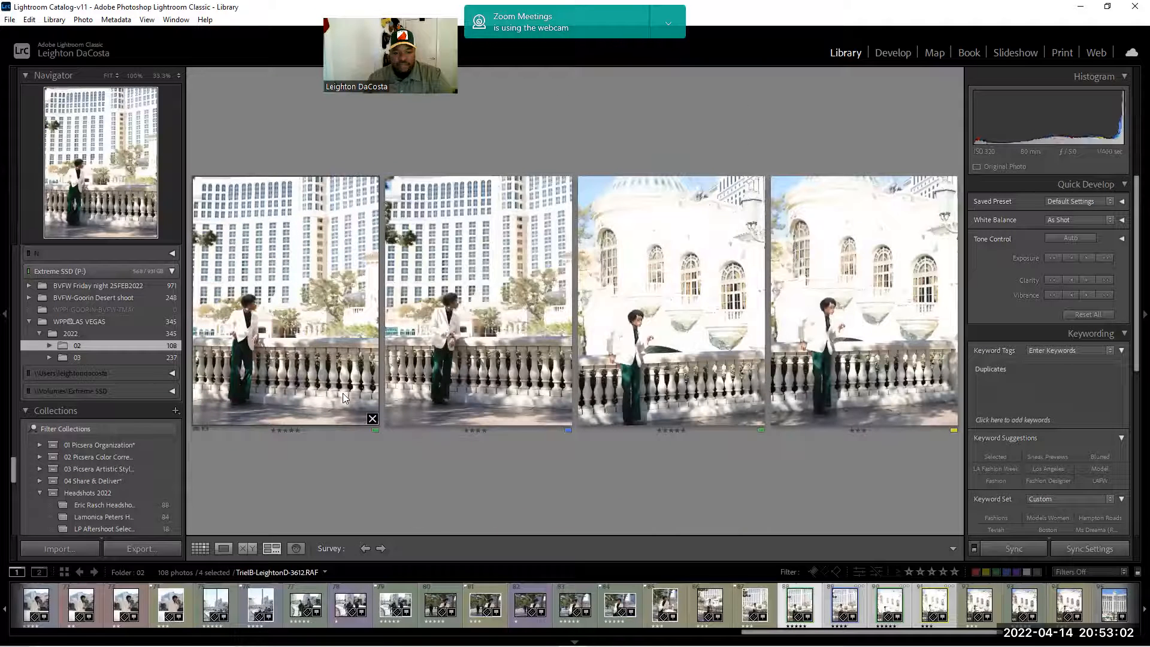
left_click(199, 429)
Step: Survey photos 92 to 94 in front of the domed building and flag the third as a pick
scroll(606, 605, "down", 5)
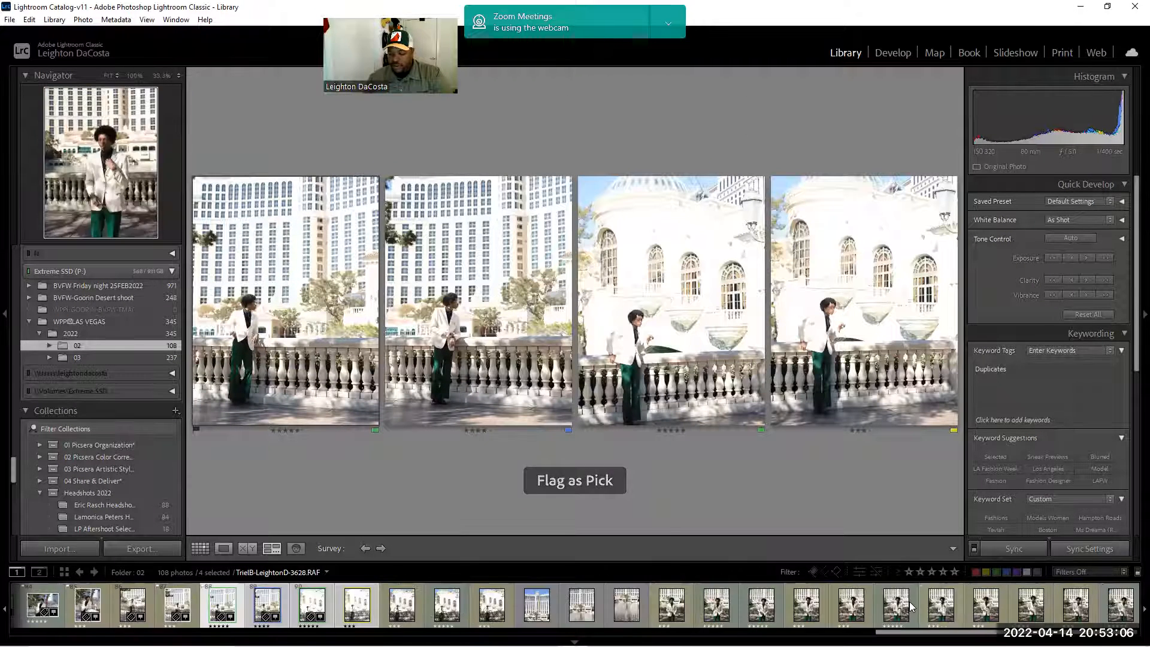
left_click(388, 613)
left_click(505, 599, "shift")
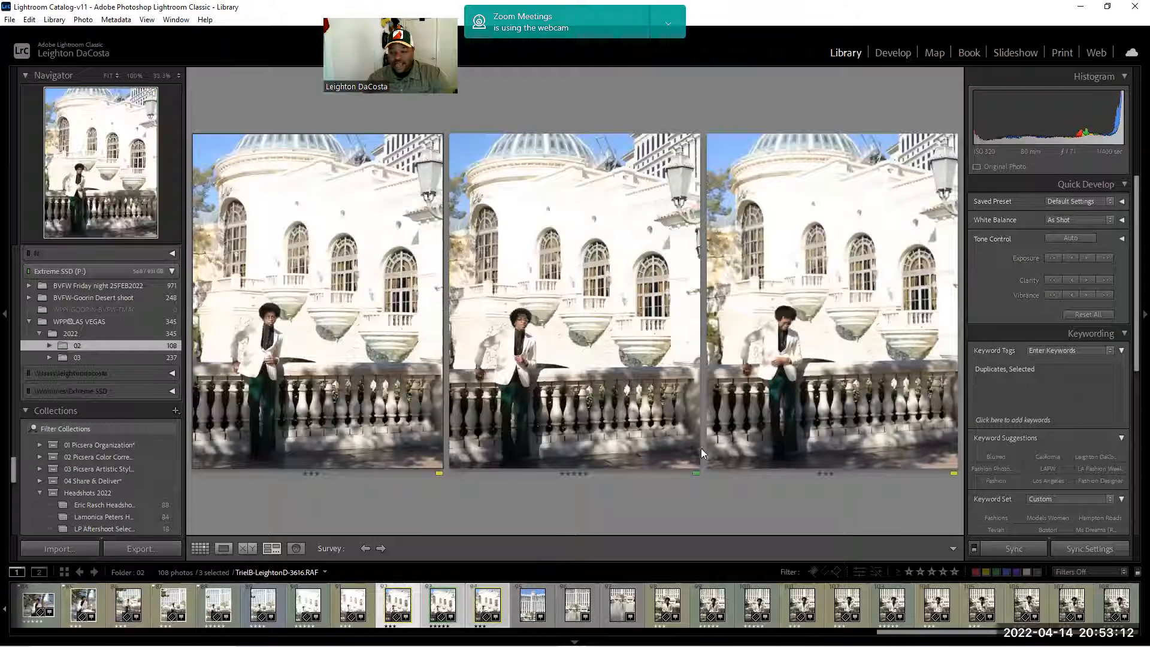
left_click(711, 471)
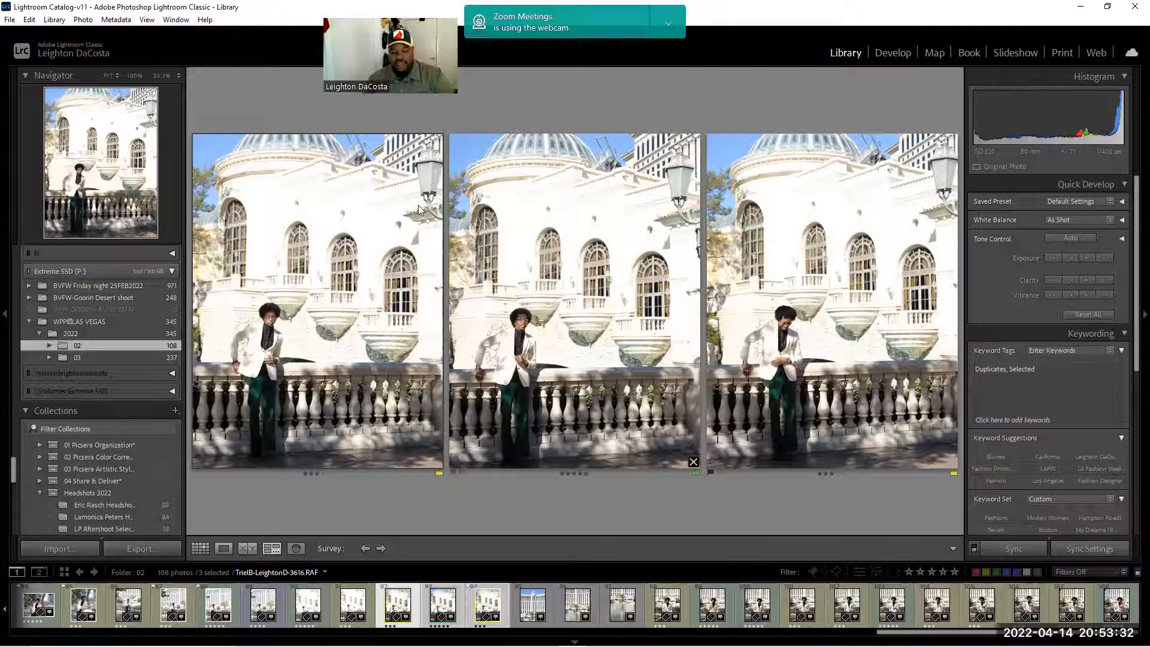
Step: Survey hotel photos 95 to 97, survey portraits 98 to 100, and flag portraits 98 and 100 as picks
left_click(536, 605)
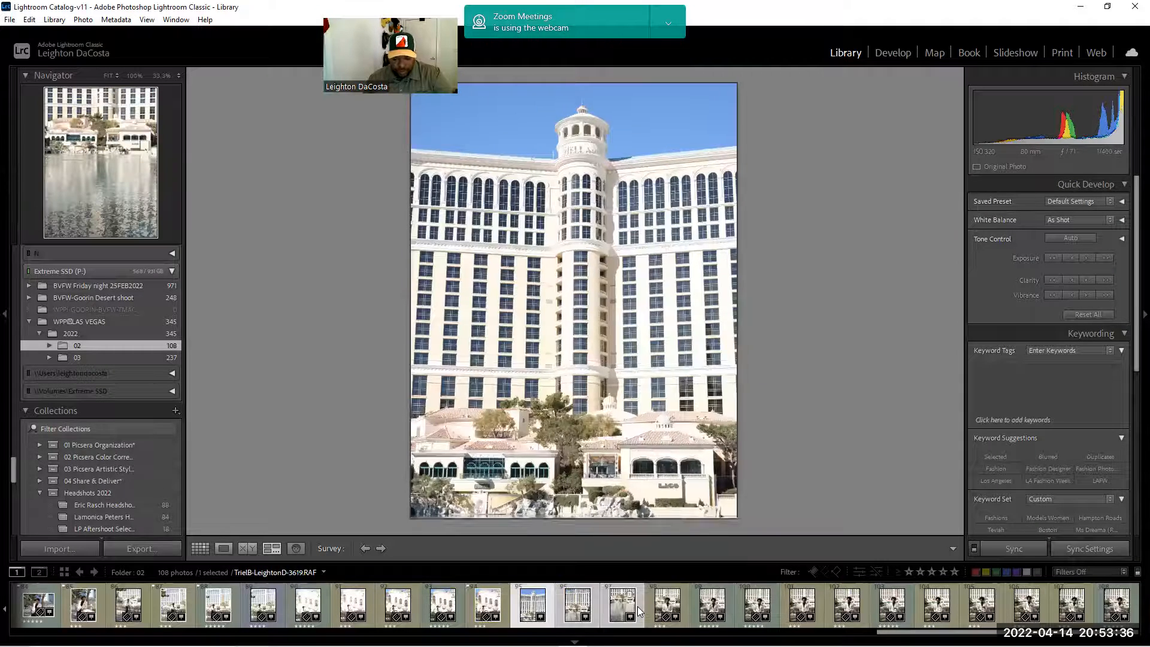
left_click(637, 606, "shift")
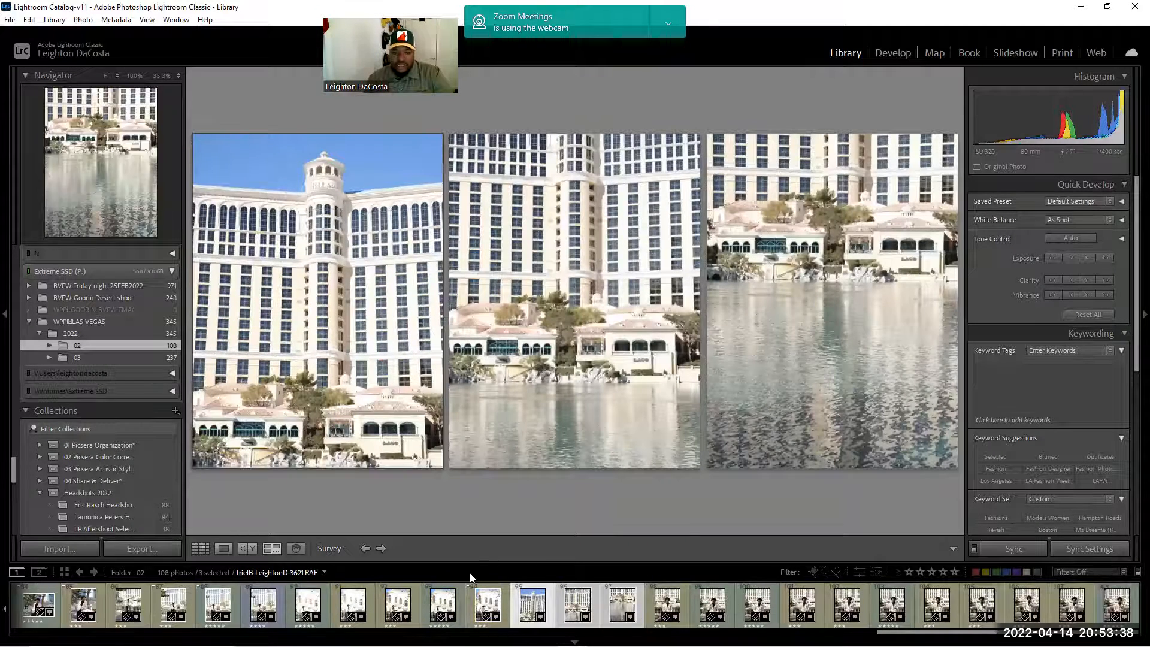
left_click(667, 604)
left_click(774, 601, "shift")
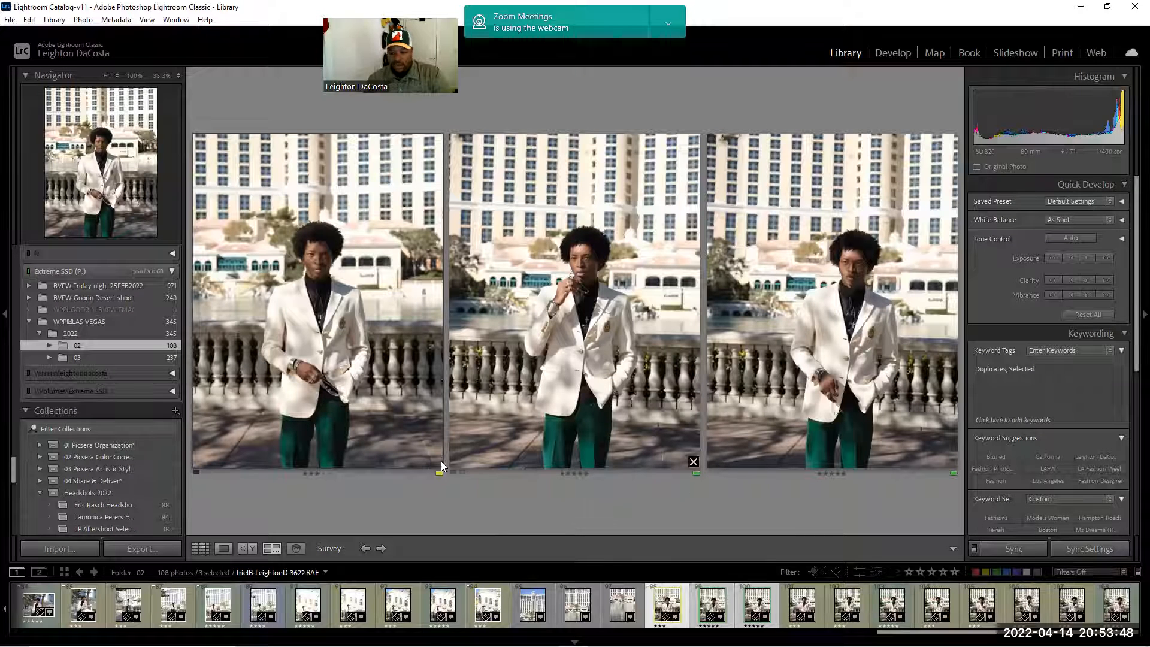
left_click(710, 472)
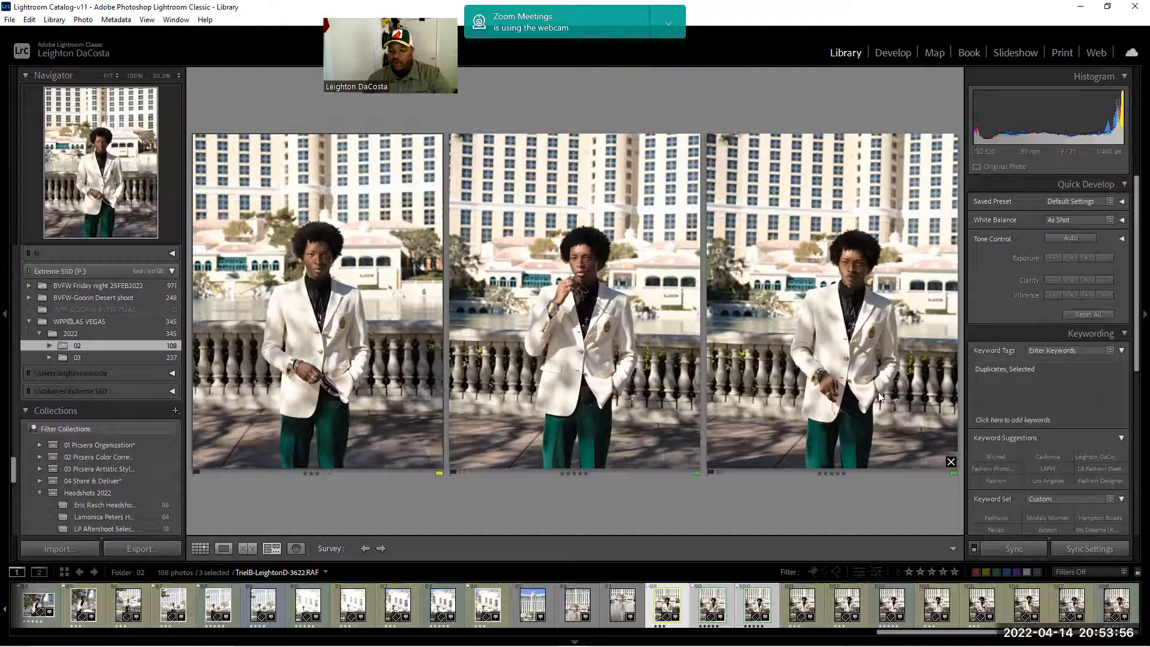
Step: Survey portraits 101 to 104 and flag the second and fourth of these as picks
left_click(788, 611)
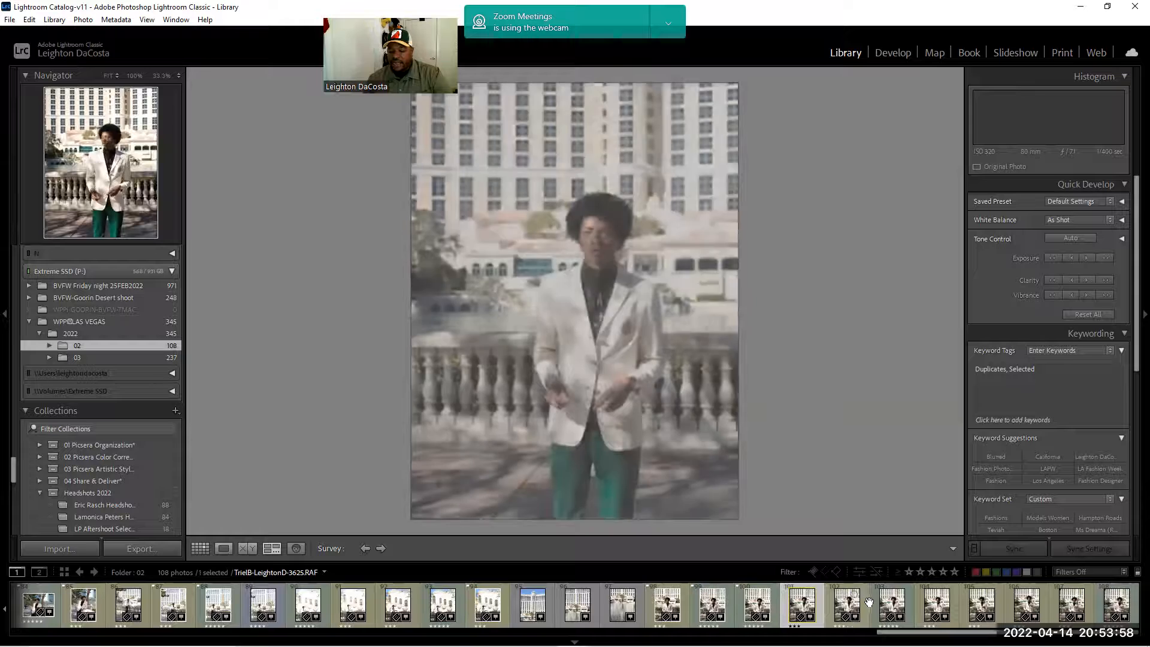
left_click(952, 602, "shift")
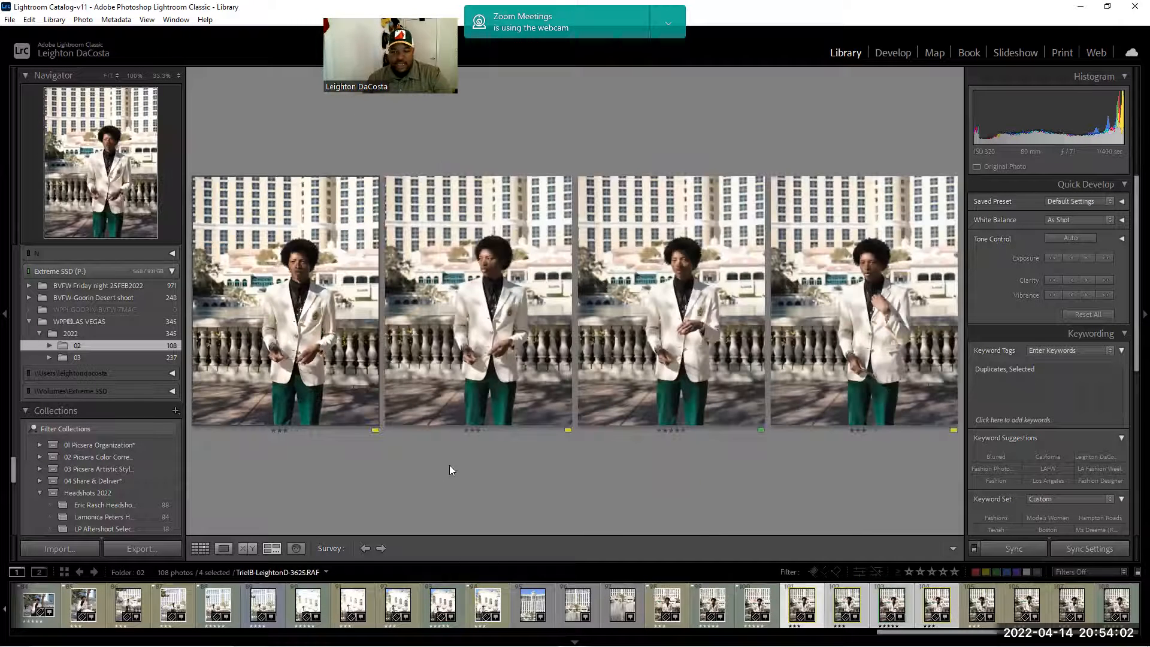
left_click(390, 428)
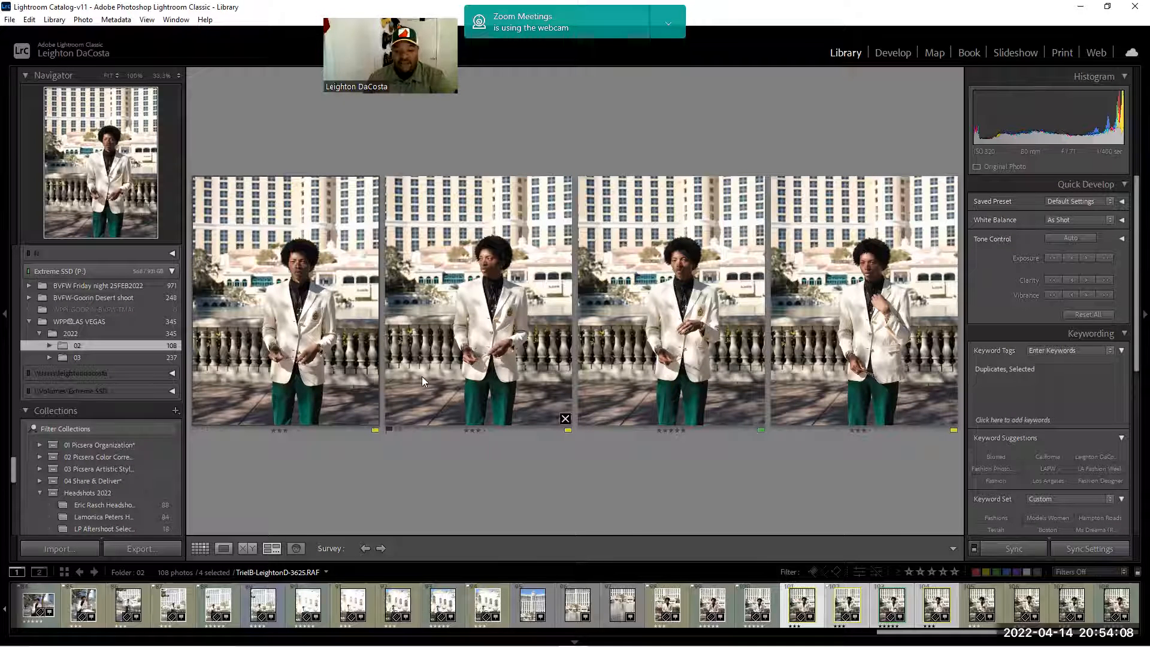
left_click(773, 430)
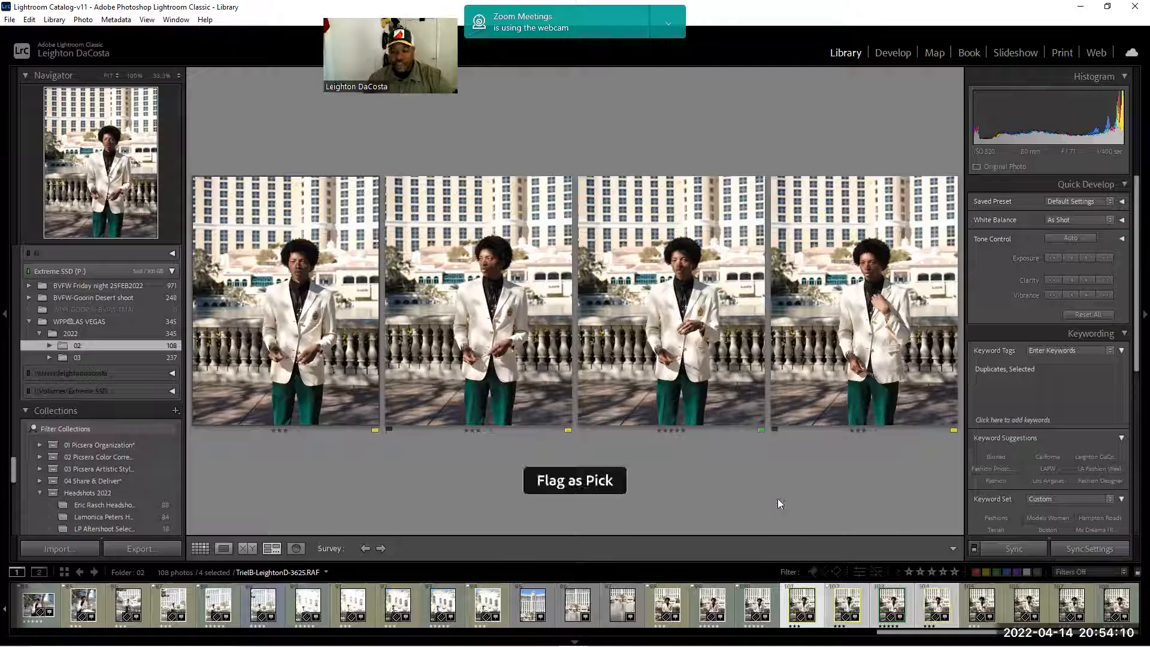
Step: Survey portraits 105 to 108, flag photos 107 and 108 as picks, unflag photo 107, and flag photo 105
left_click(982, 603)
left_click(1105, 608, "shift")
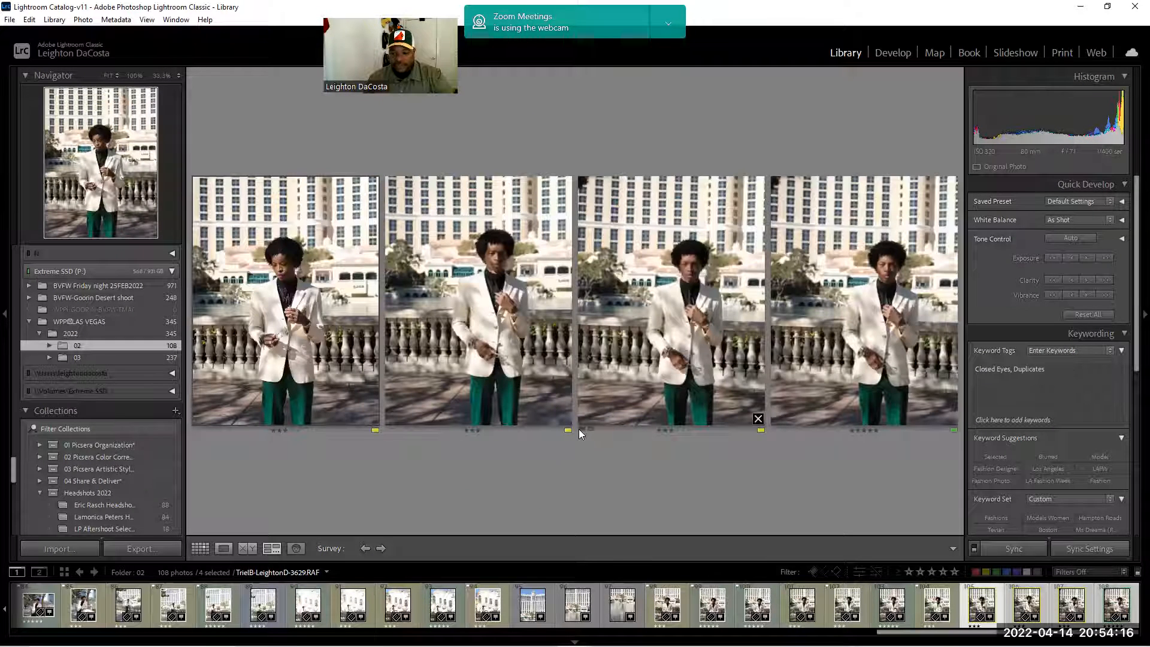
left_click(579, 429)
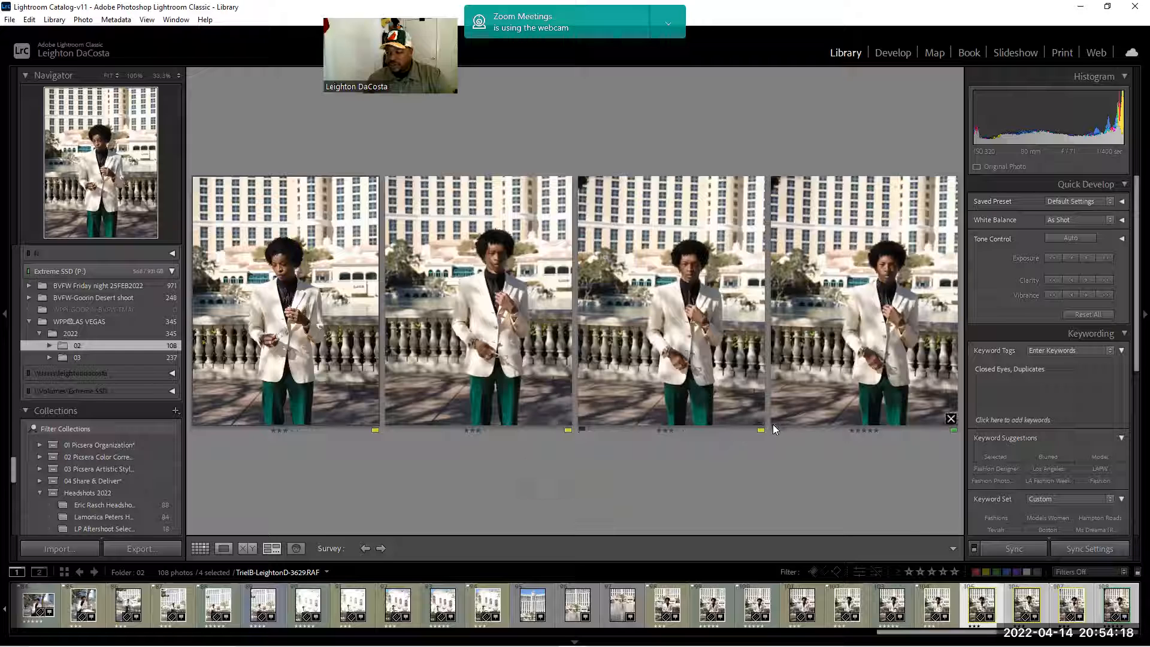
left_click(775, 427)
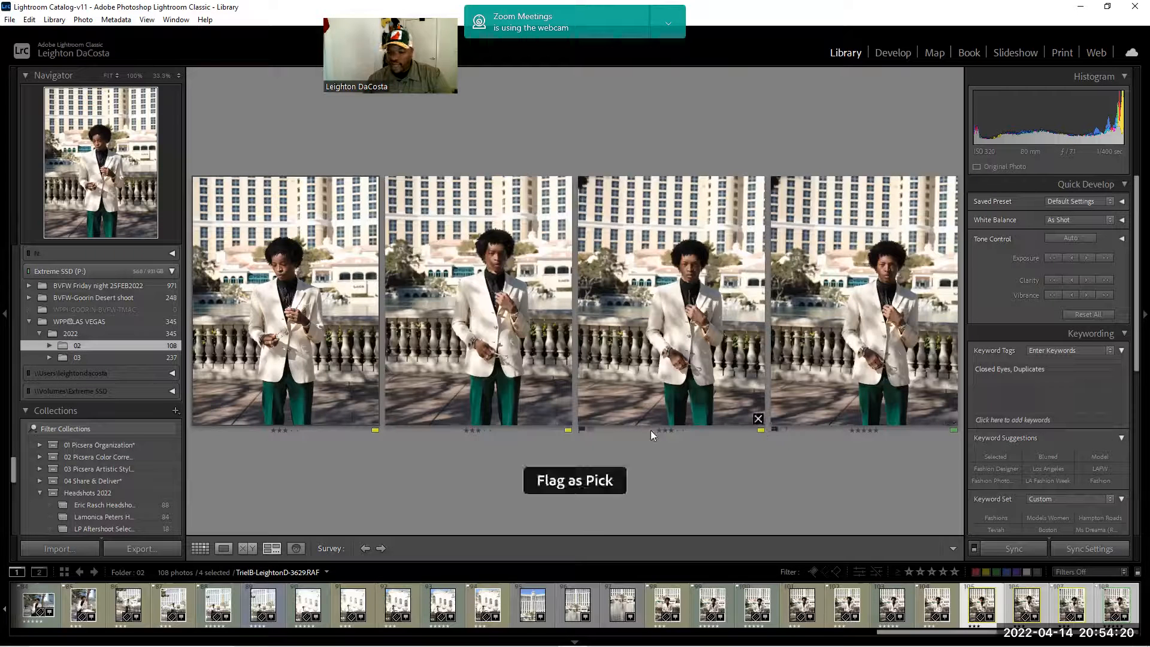
left_click(580, 430)
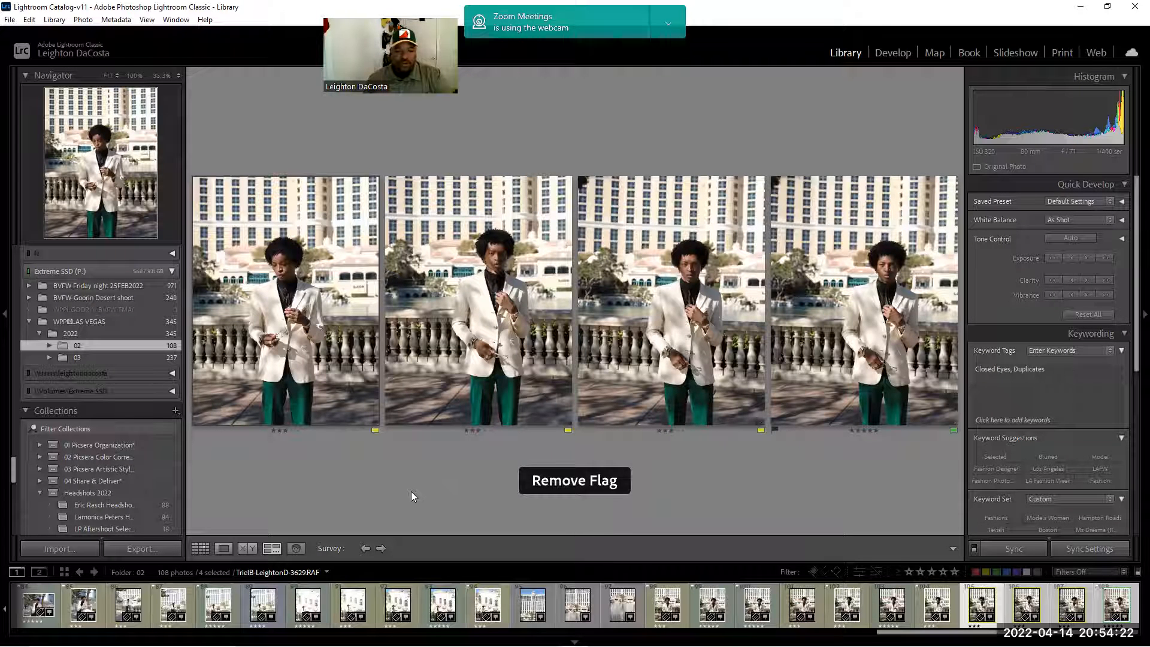
left_click(193, 429)
Step: Filter the folder to Flagged photos and select all of them for a joint survey
left_click(1096, 576)
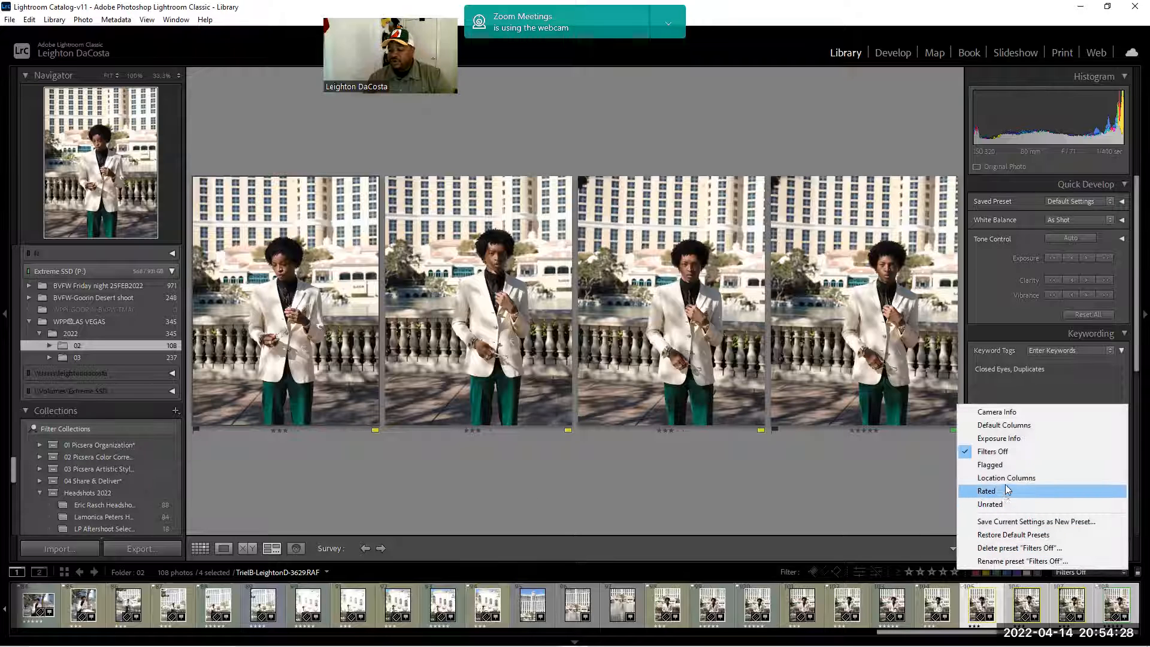
left_click(1008, 465)
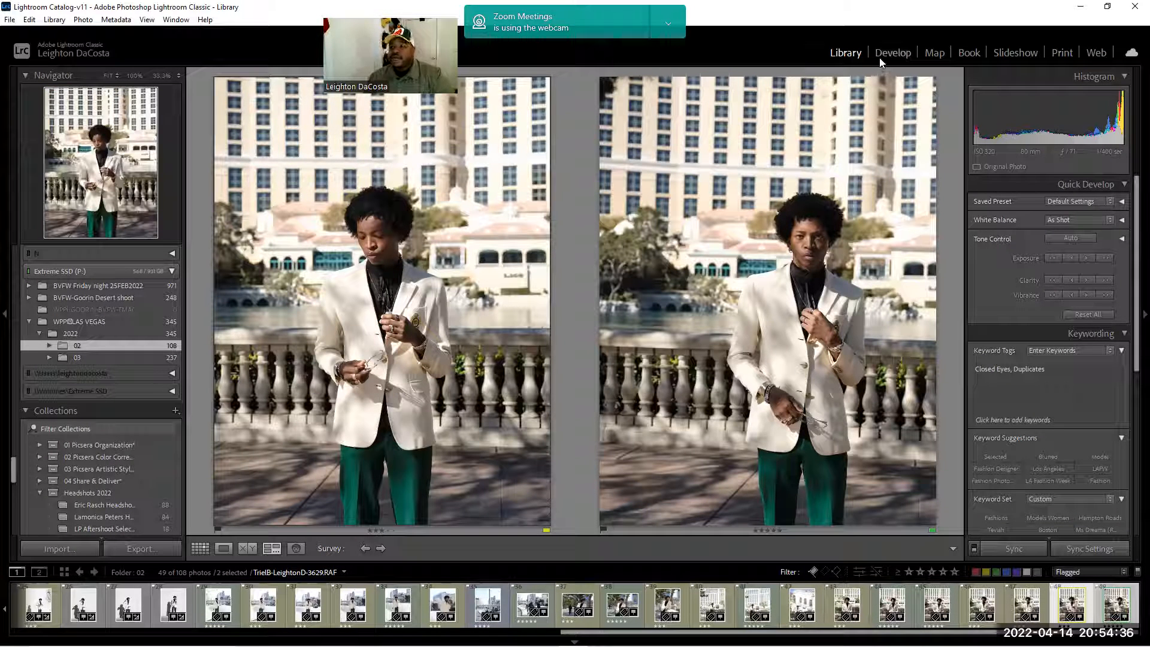
key("ctrl+a")
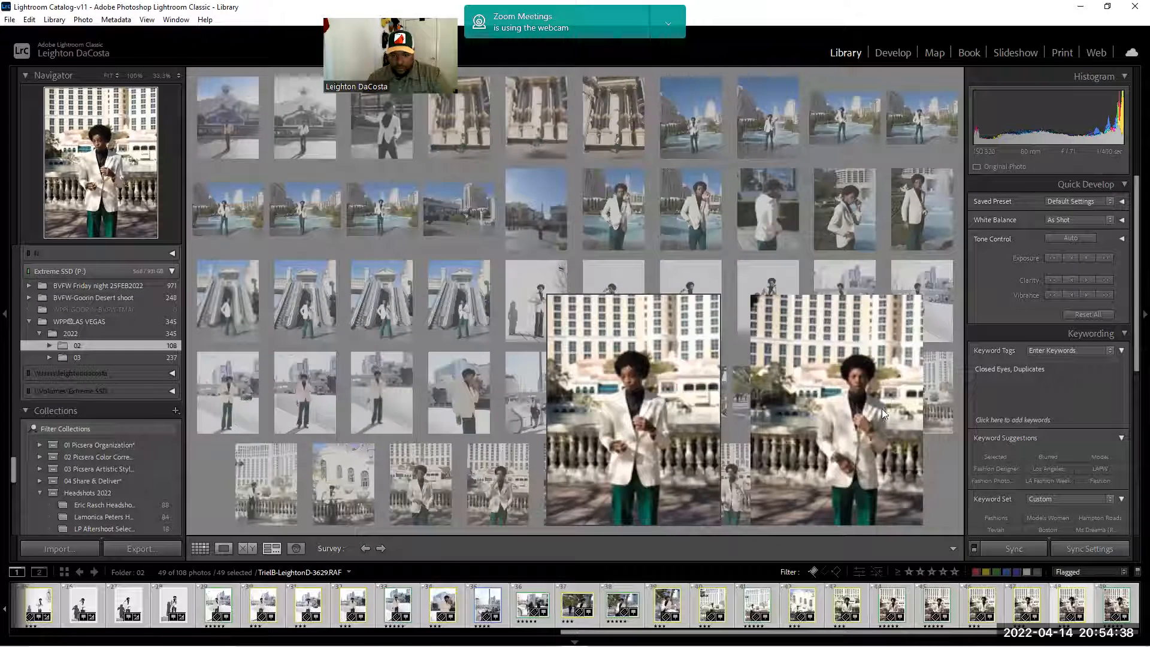